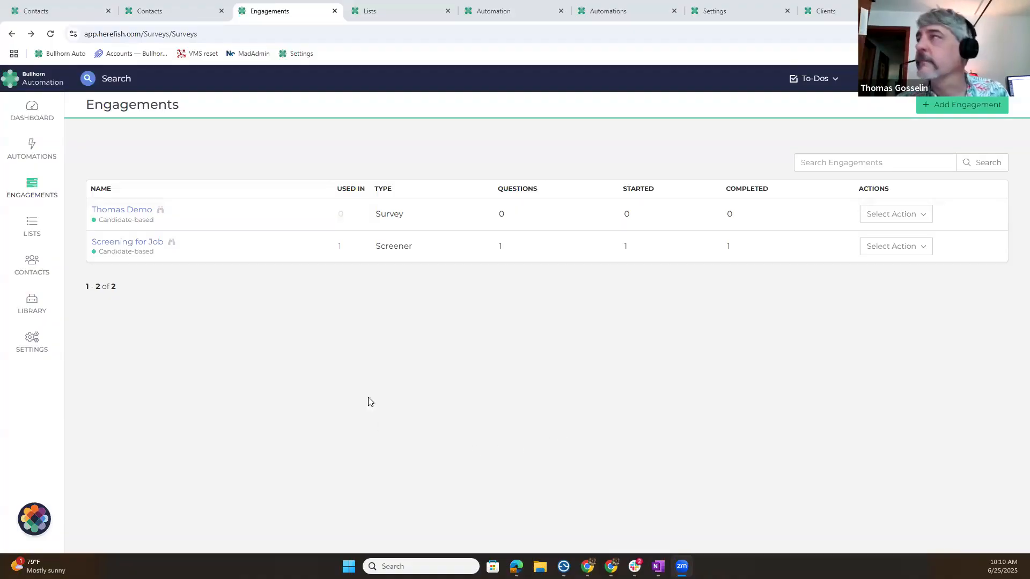
Start a new blank engagement and choose the candidate-based entity type
{"action": "left_click", "coordinate": [969, 110]}
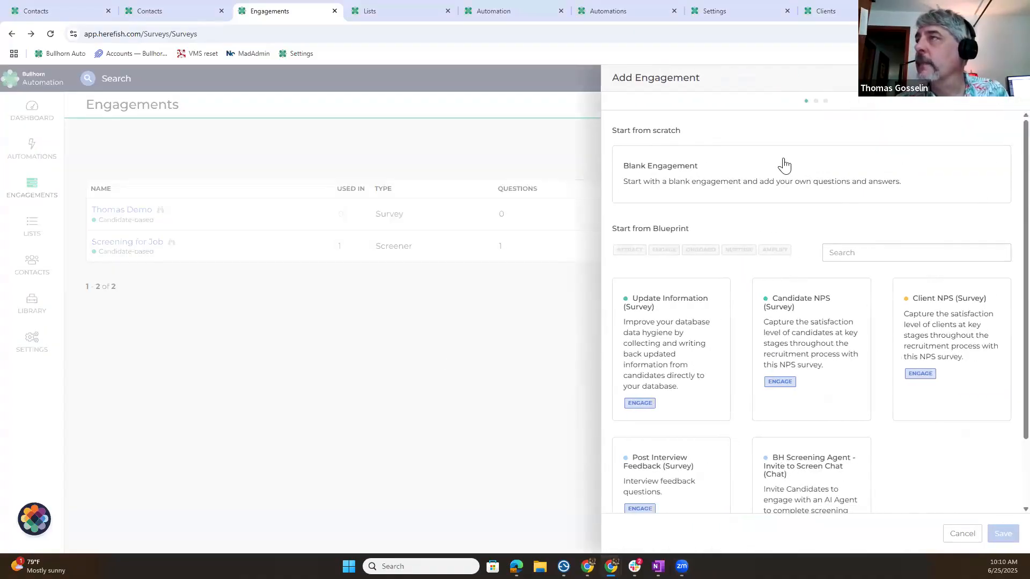
{"action": "left_click", "coordinate": [737, 182]}
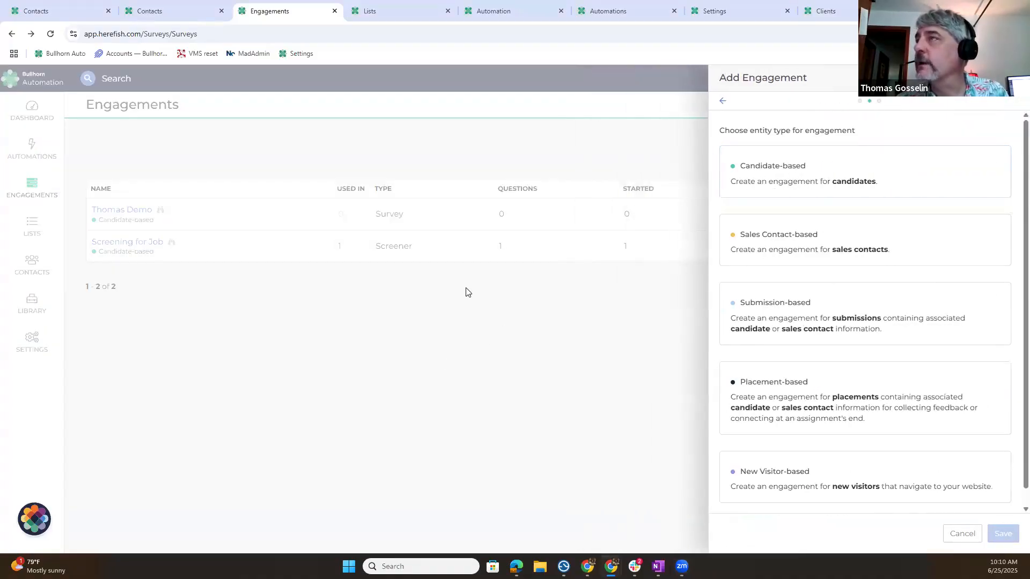
{"action": "left_click", "coordinate": [833, 184]}
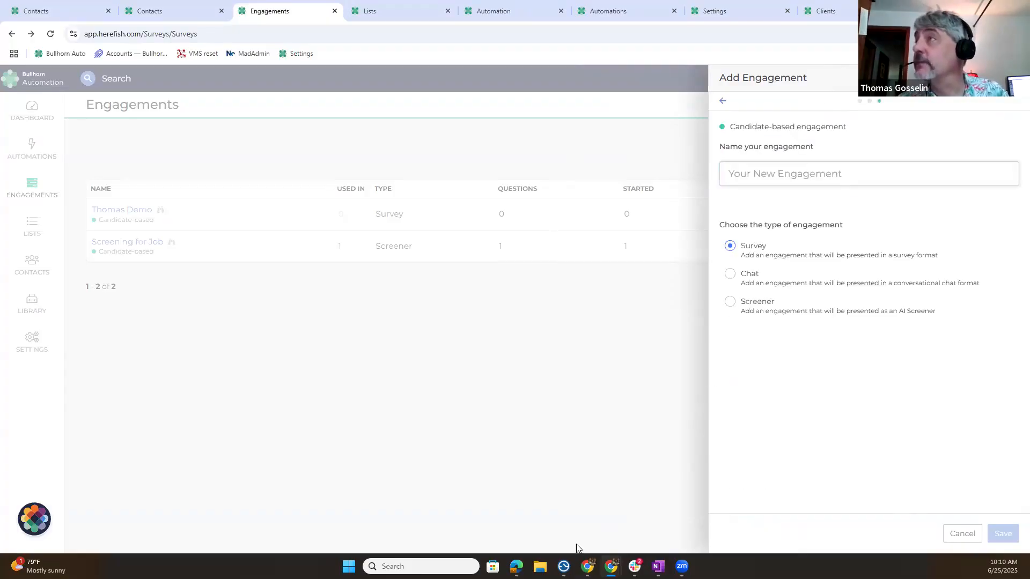
Name the engagement with the presenter's first name followed by "Pre-Screen Questions" and save it as a Survey
{"action": "left_click", "coordinate": [809, 170]}
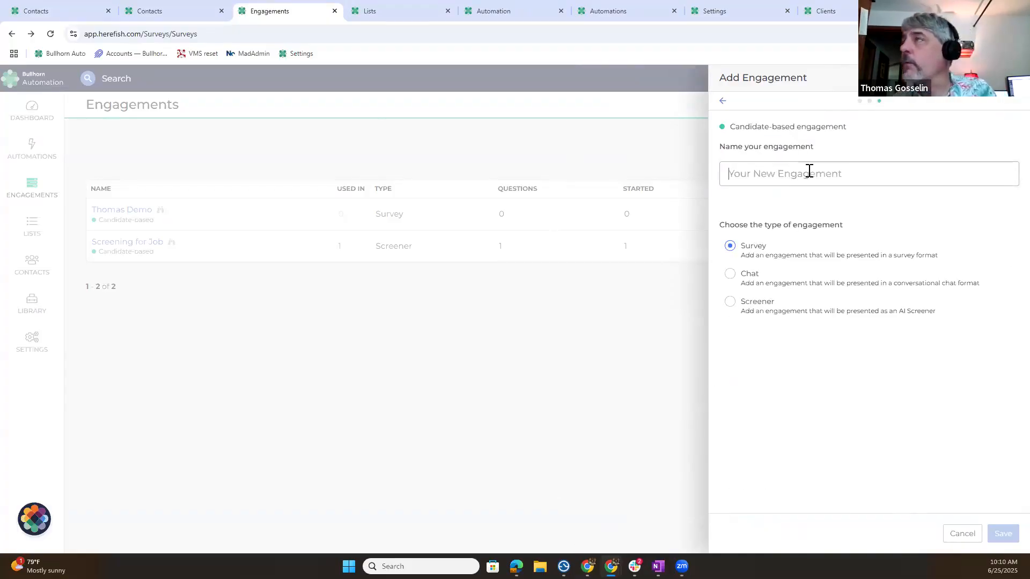
{"action": "type", "text": "Thomas "}
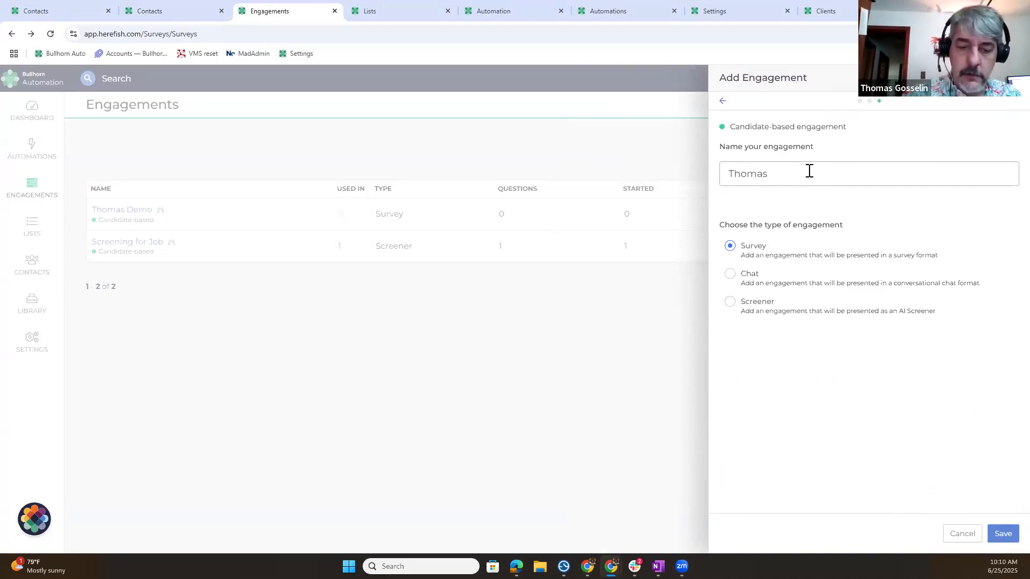
{"action": "type", "text": "Pre-Scr"}
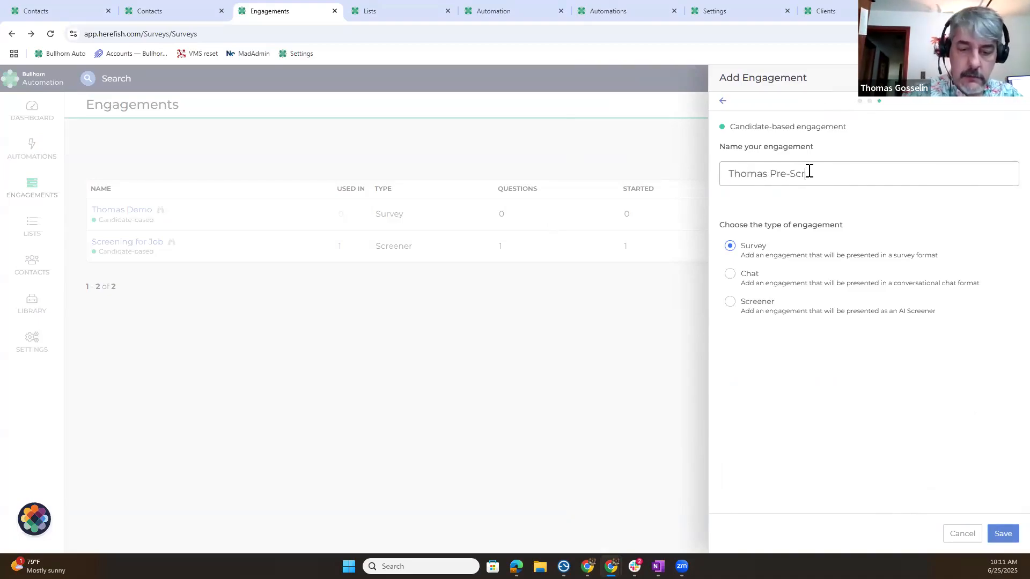
{"action": "type", "text": "een Q"}
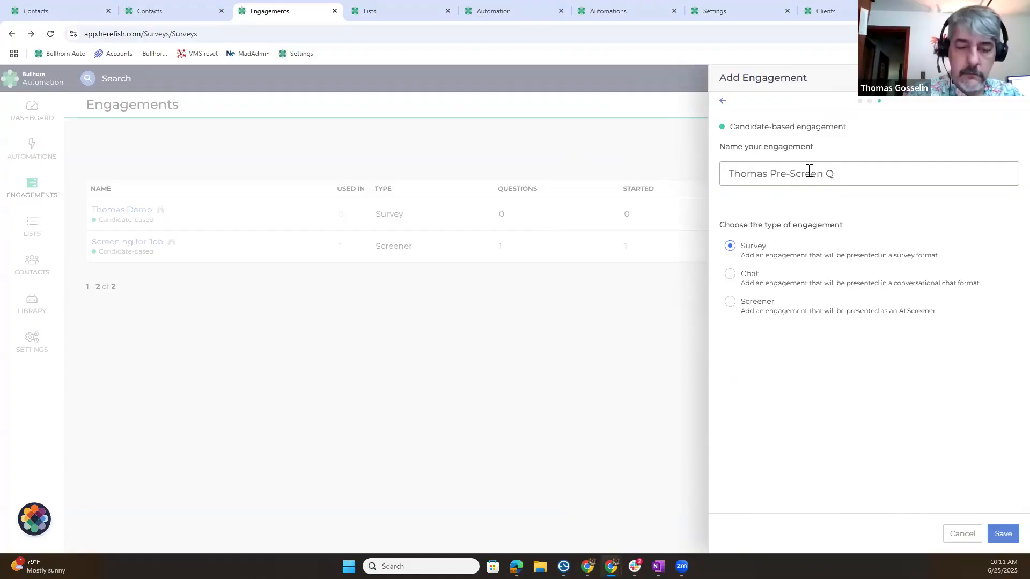
{"action": "type", "text": "uestions"}
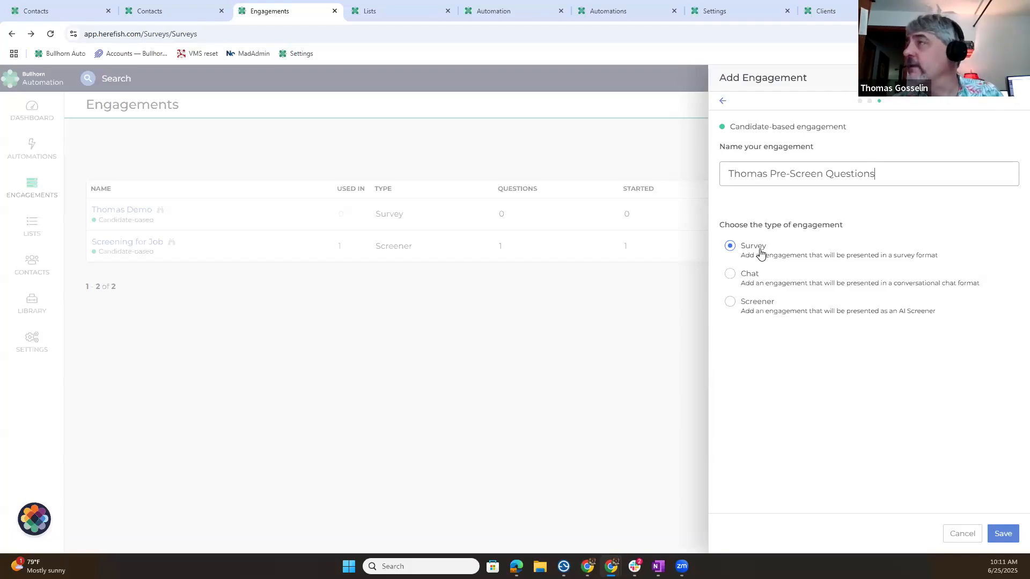
{"action": "left_click", "coordinate": [998, 536]}
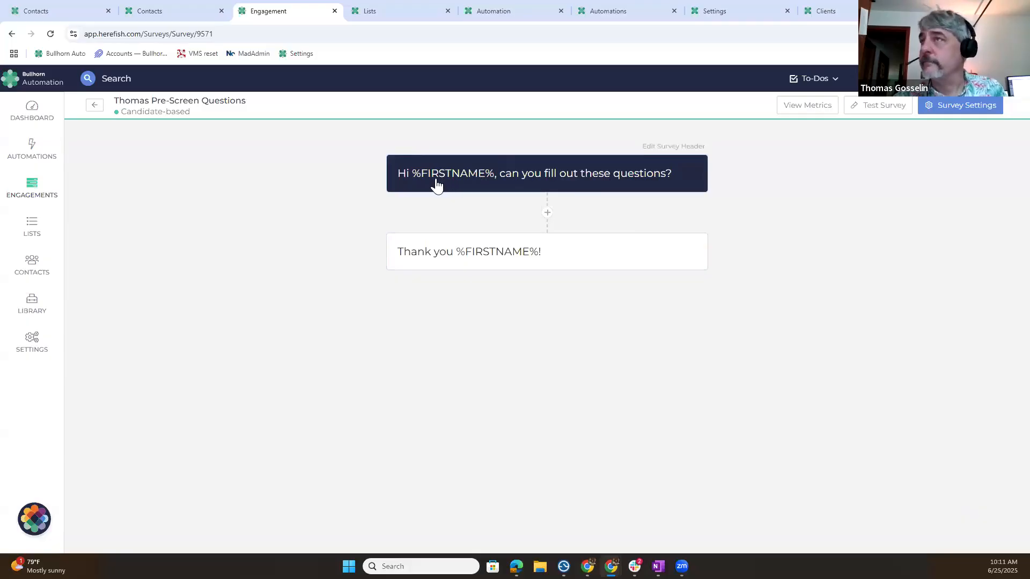
Inspect the editable texts of the survey header and the ending message, closing both editors without saving
{"action": "left_click", "coordinate": [573, 181]}
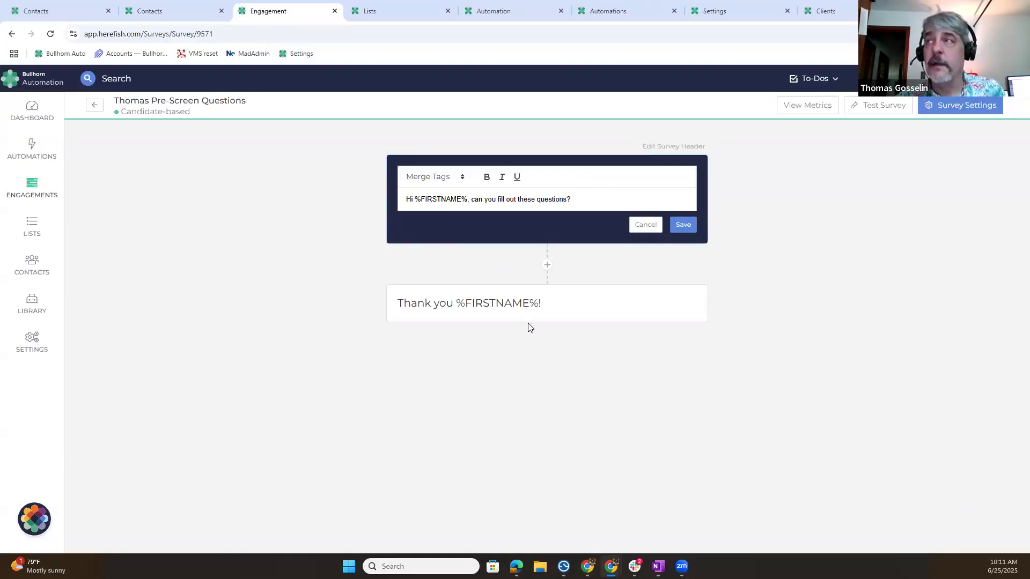
{"action": "left_click", "coordinate": [439, 304]}
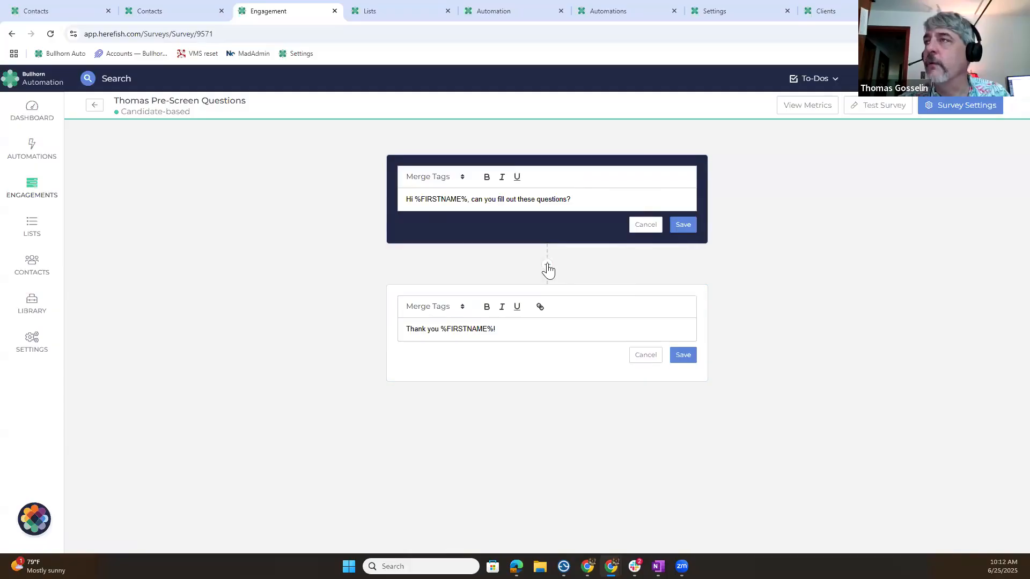
{"action": "left_click", "coordinate": [646, 224]}
{"action": "left_click", "coordinate": [646, 301]}
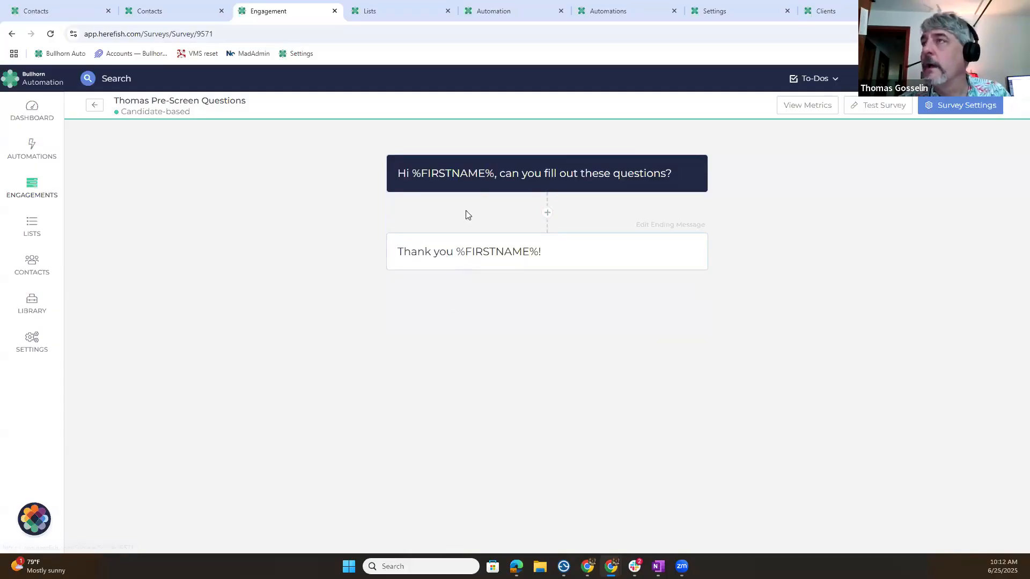
{"action": "left_click", "coordinate": [547, 212]}
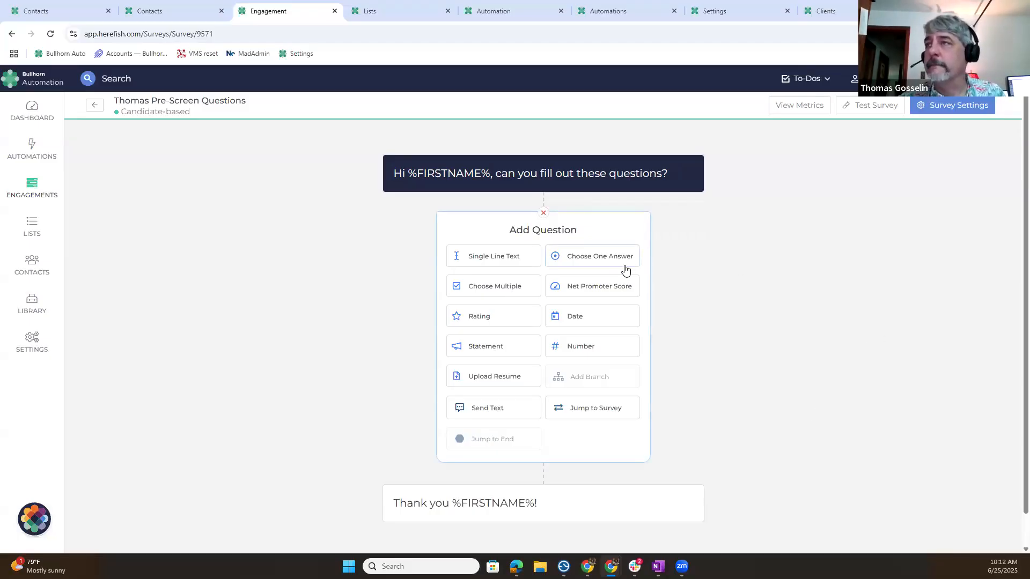
{"action": "left_click", "coordinate": [477, 258]}
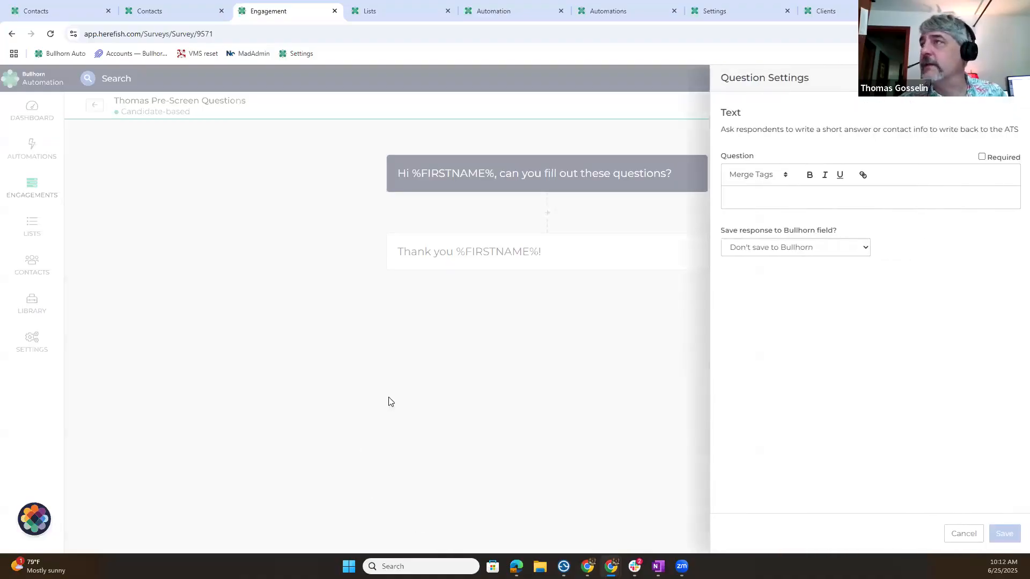
{"action": "left_click", "coordinate": [800, 205]}
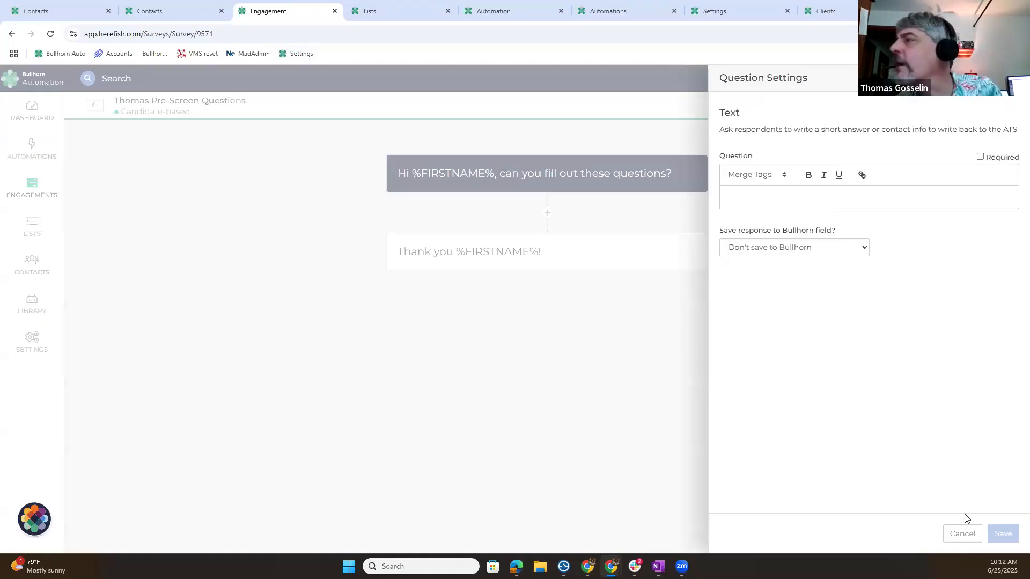
{"action": "left_click", "coordinate": [961, 534]}
Insert a Statement item between the survey header and the ending message, ready for its text
{"action": "left_click", "coordinate": [547, 212]}
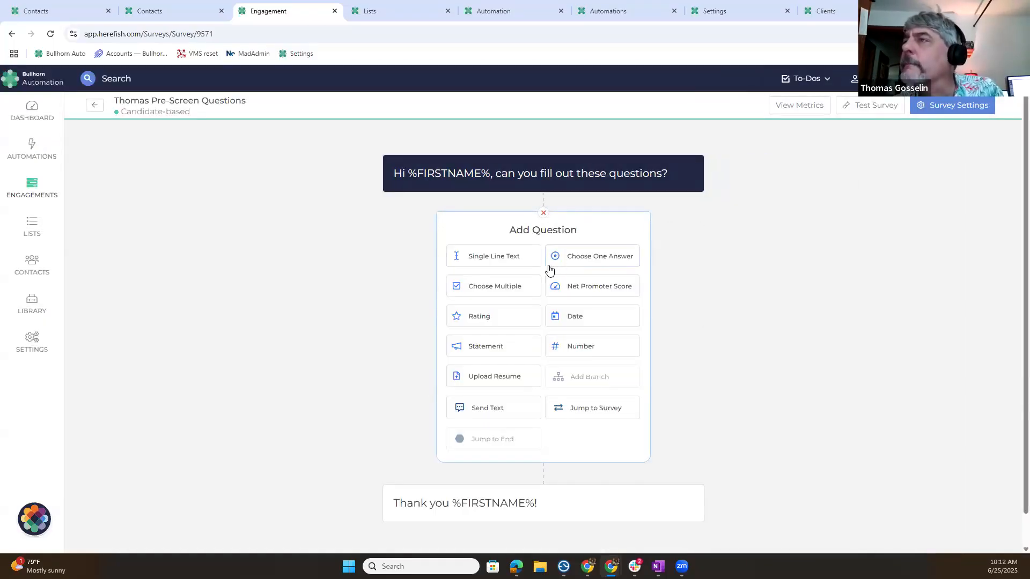
{"action": "left_click", "coordinate": [487, 347]}
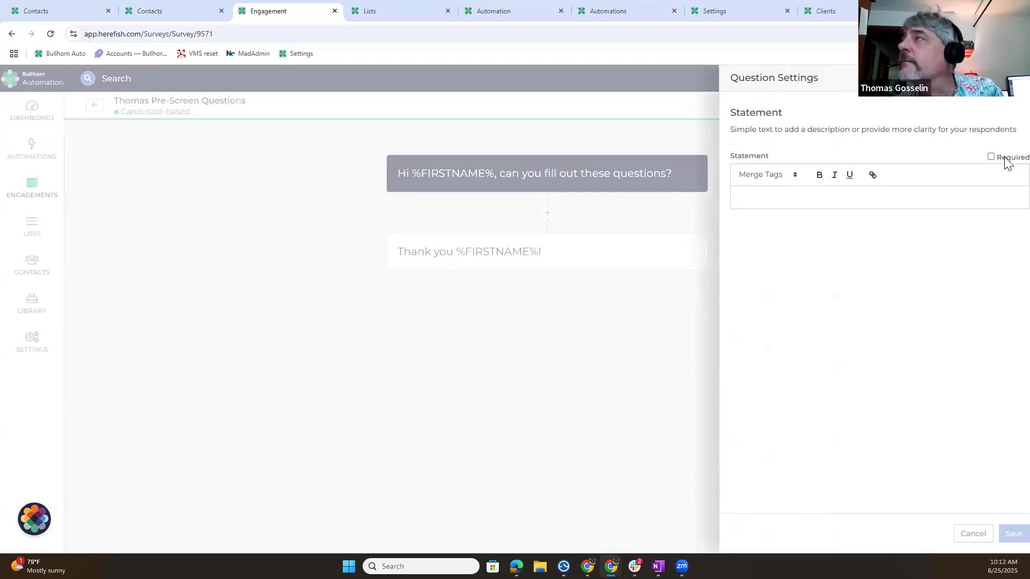
{"action": "left_click", "coordinate": [850, 204]}
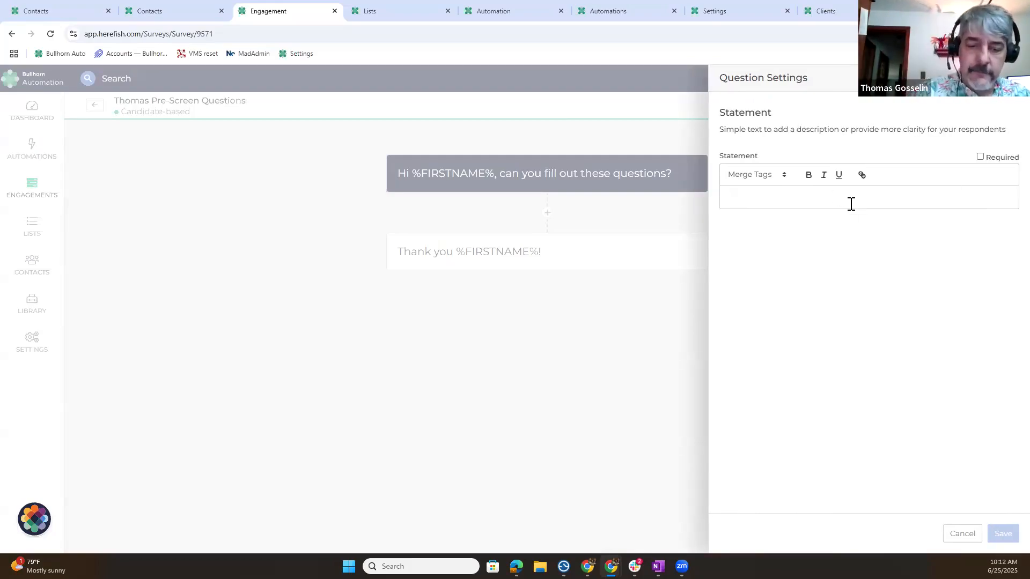
{"action": "type", "text": "T"}
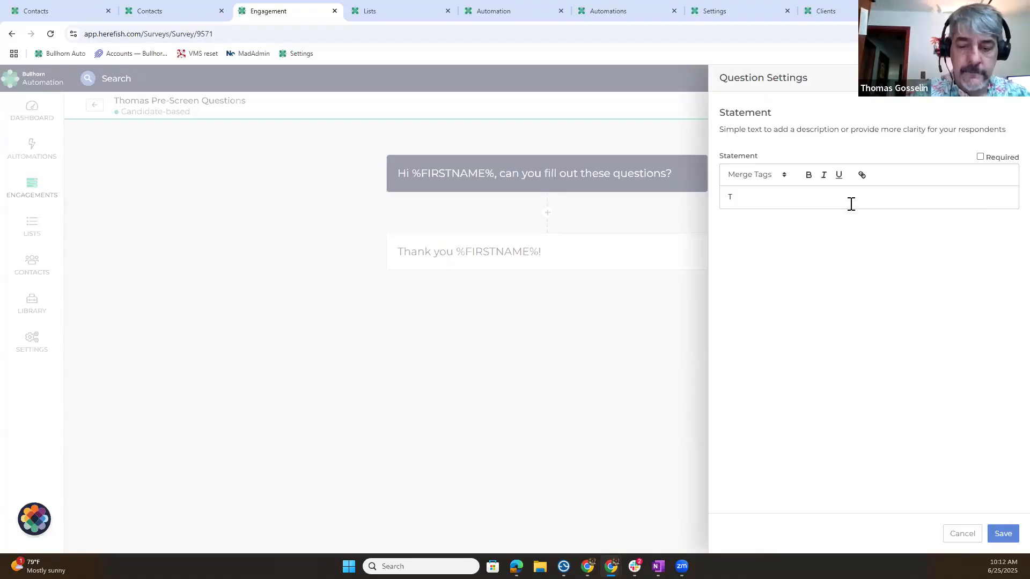
{"action": "type", "text": "hank you"}
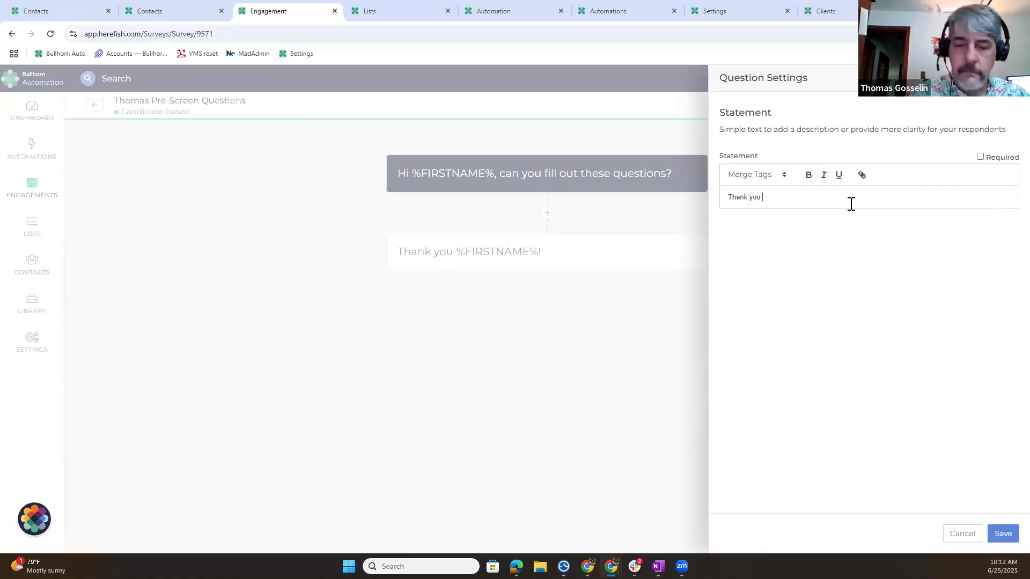
{"action": "type", "text": " for"}
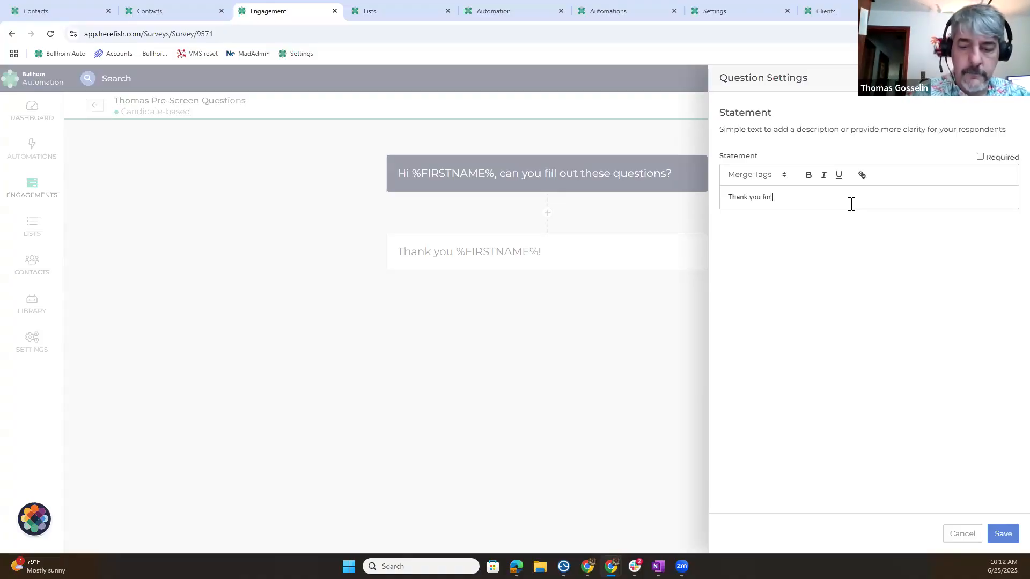
{"action": "key", "text": "BackSpace"}
{"action": "key", "text": "BackSpace"}
{"action": "key", "text": "BackSpace"}
{"action": "key", "text": "BackSpace"}
{"action": "key", "text": "BackSpace"}
{"action": "key", "text": "BackSpace"}
{"action": "key", "text": "BackSpace"}
{"action": "key", "text": "BackSpace"}
{"action": "key", "text": "BackSpace"}
{"action": "key", "text": "BackSpace"}
{"action": "key", "text": "BackSpace"}
{"action": "key", "text": "BackSpace"}
{"action": "key", "text": "BackSpace"}
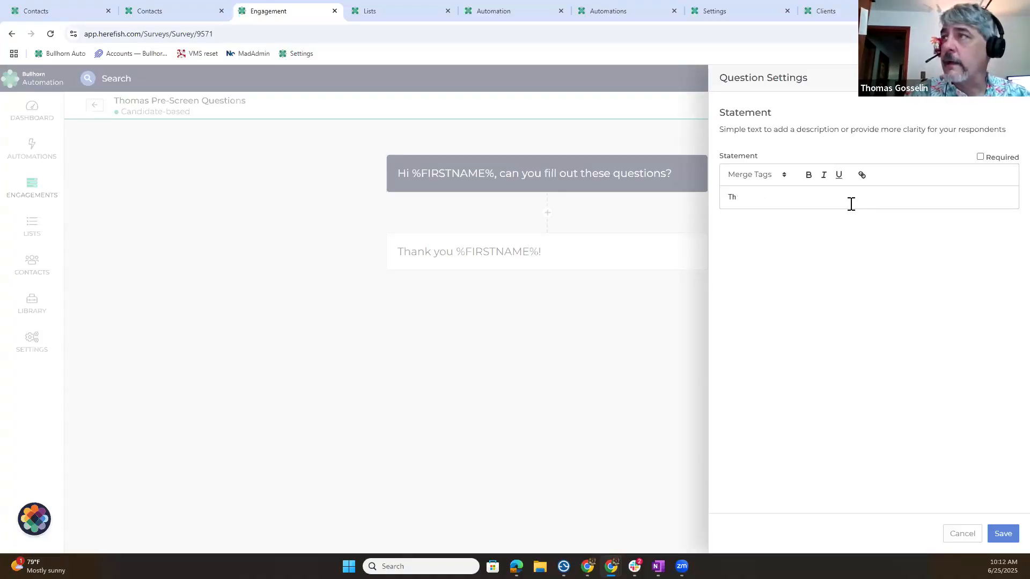
Write "These questions are basic information to be added to your Profile." as the statement text and save it
{"action": "type", "text": "These "}
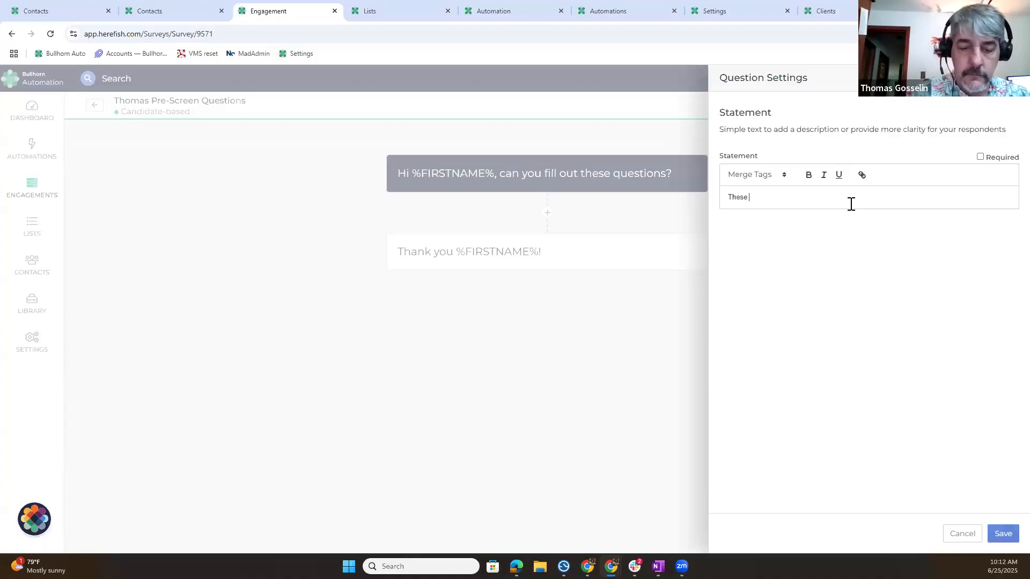
{"action": "type", "text": "questions"}
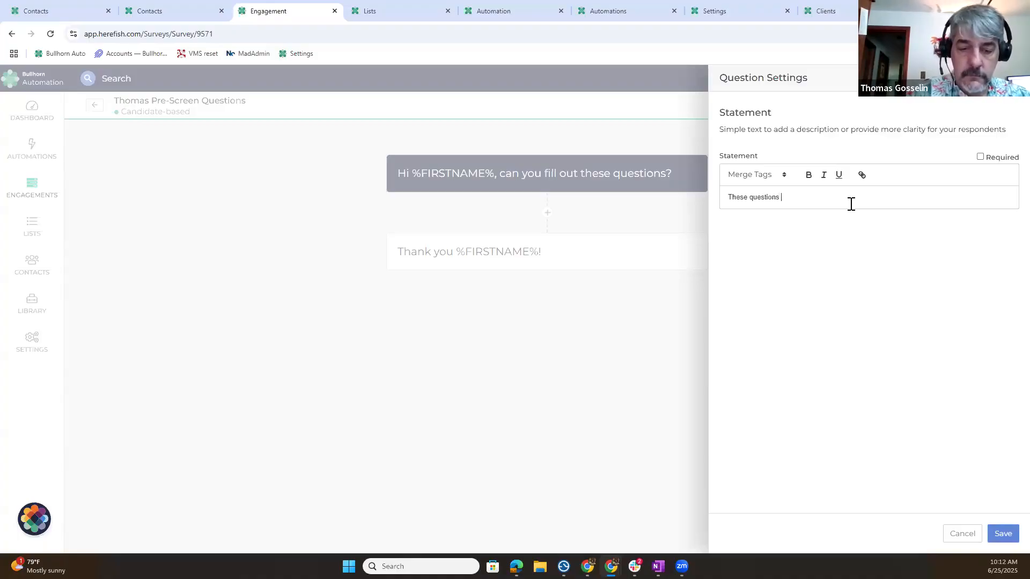
{"action": "type", "text": " re ba"}
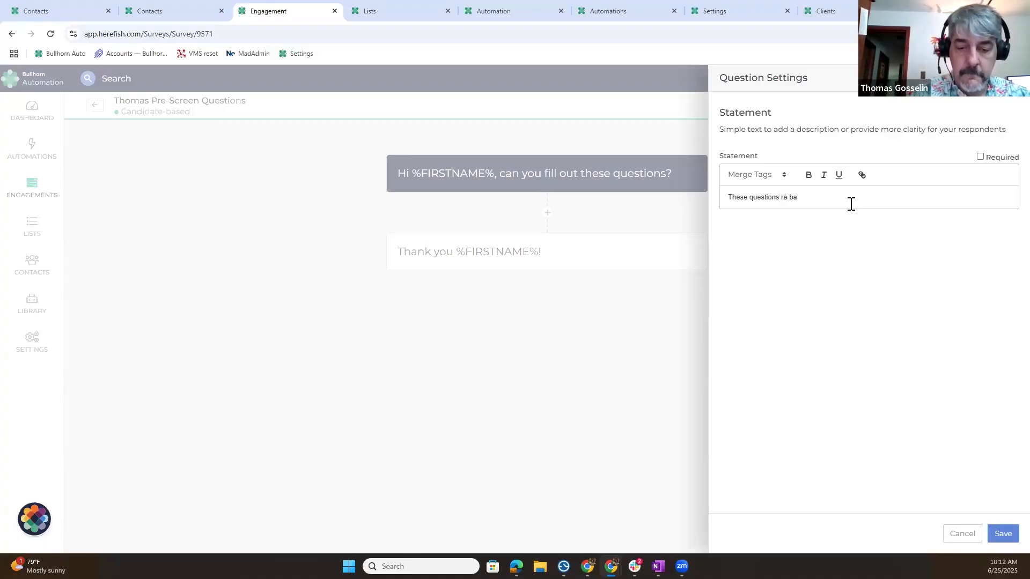
{"action": "type", "text": "sic"}
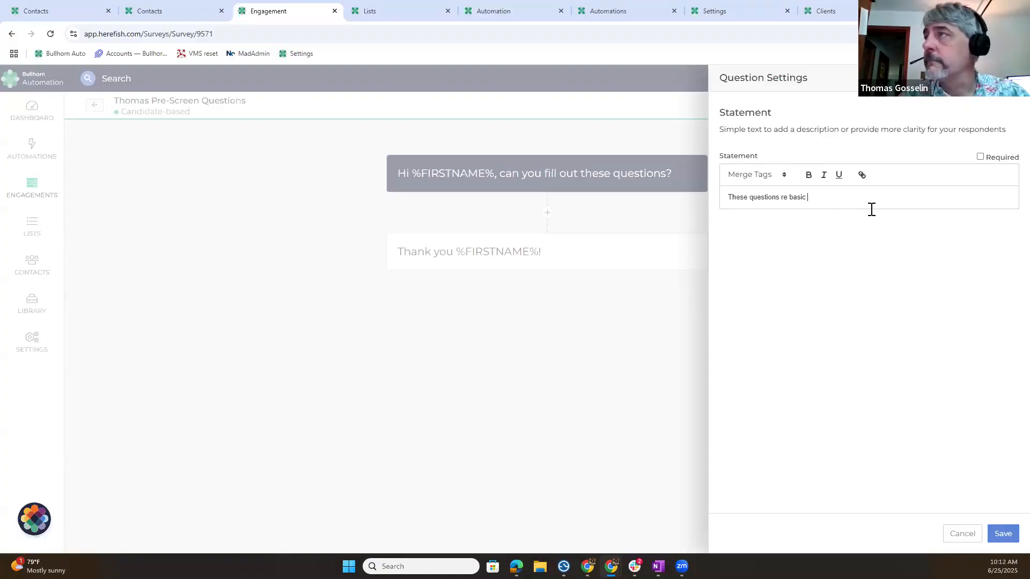
{"action": "left_click", "coordinate": [779, 198]}
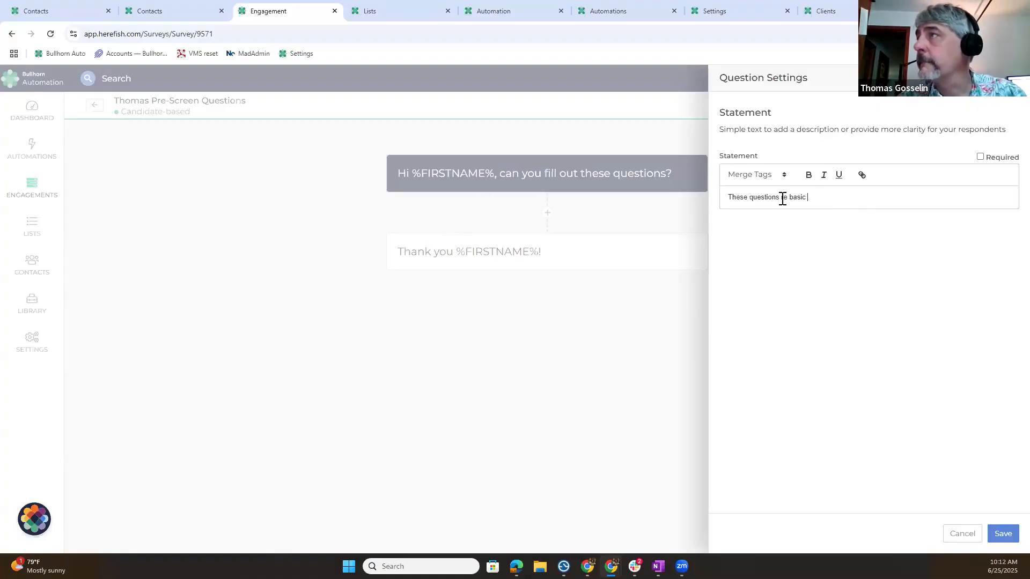
{"action": "type", "text": "a"}
{"action": "left_click", "coordinate": [837, 195]}
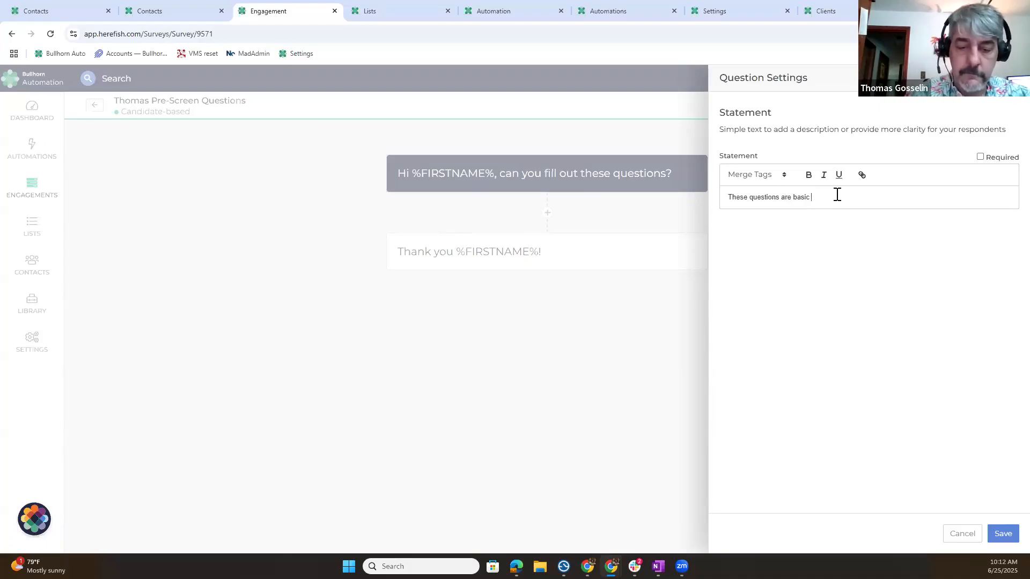
{"action": "type", "text": "information "}
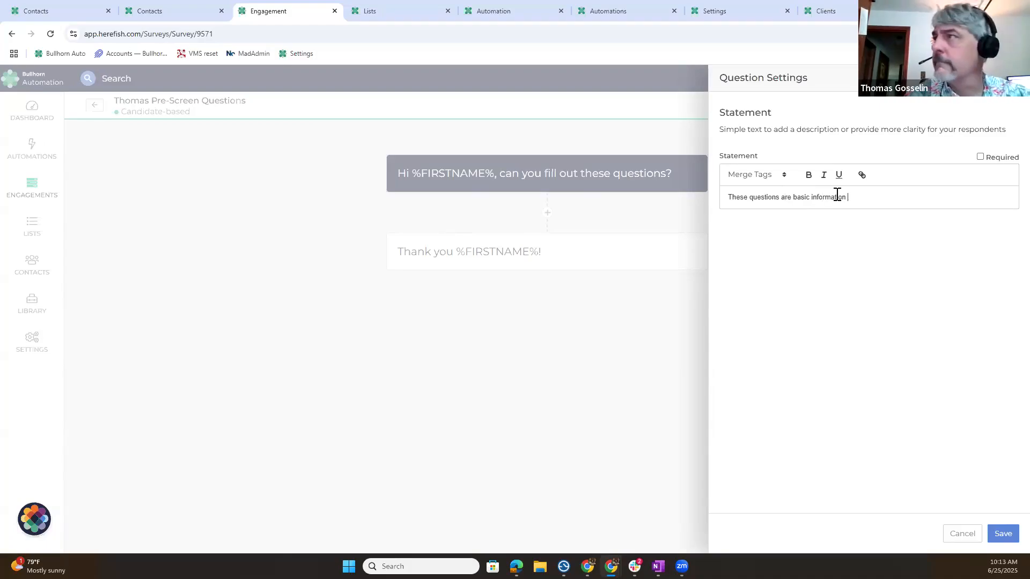
{"action": "type", "text": "to "}
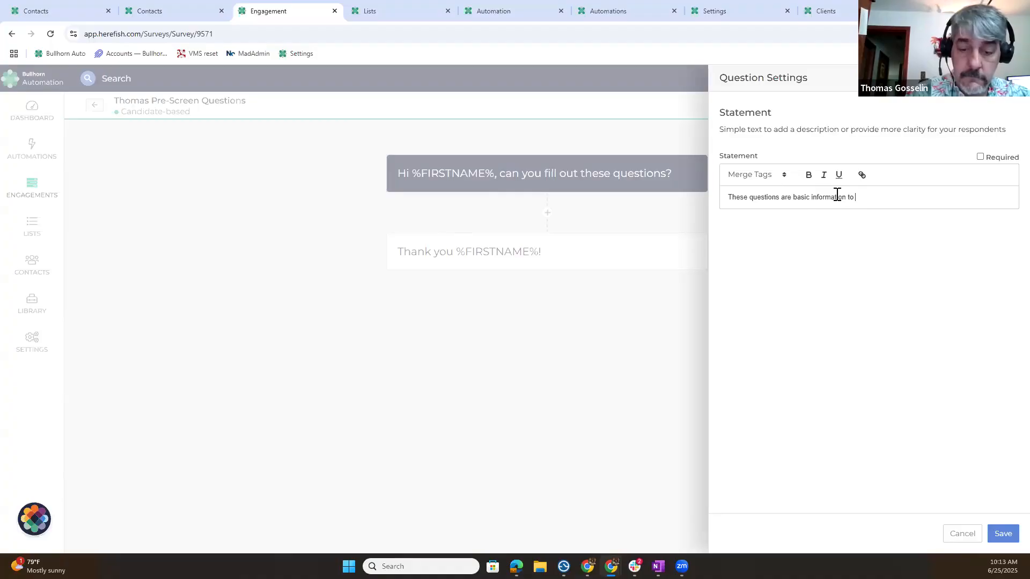
{"action": "type", "text": "be added t"}
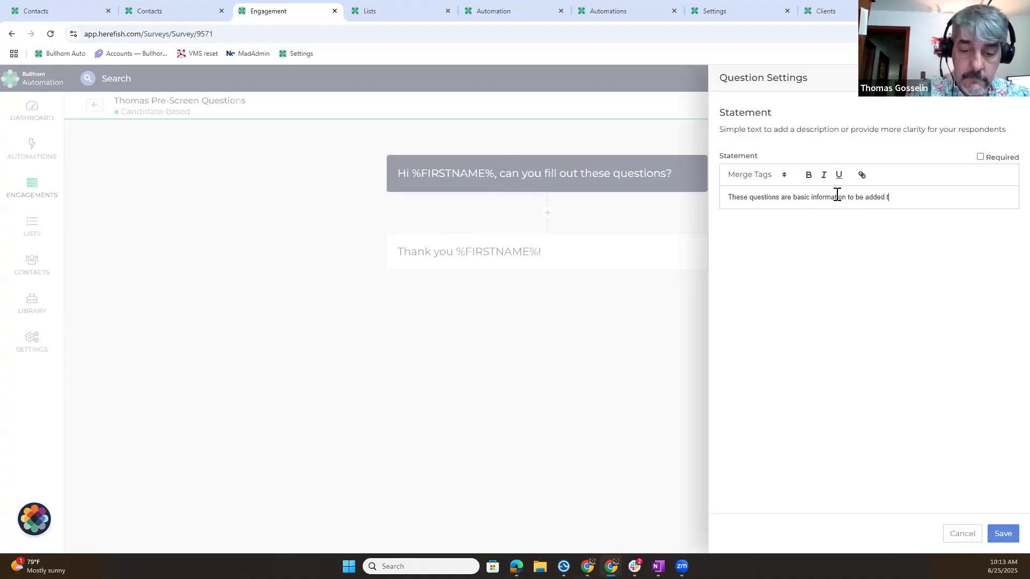
{"action": "type", "text": "o your"}
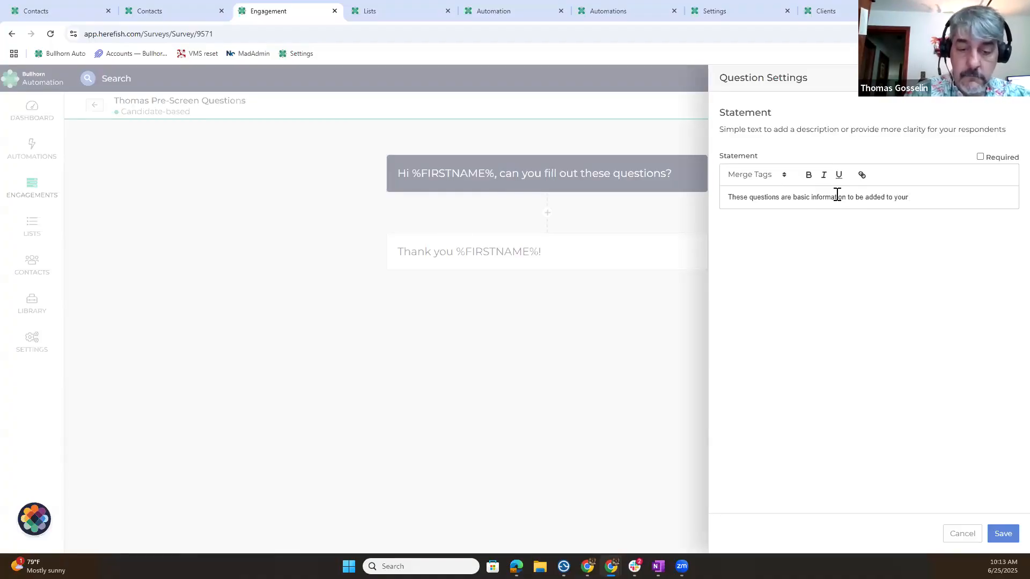
{"action": "type", "text": " Profile."}
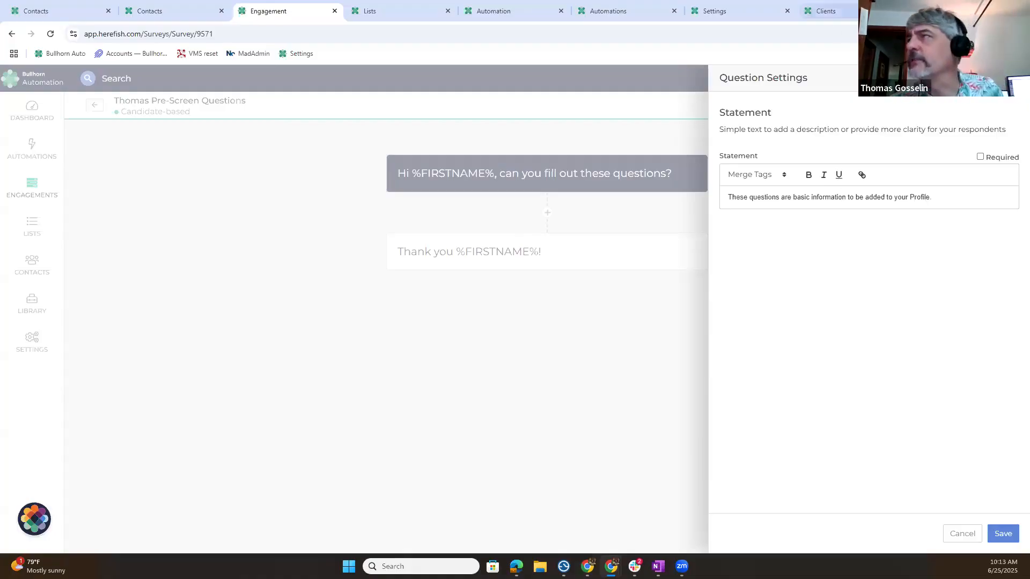
{"action": "left_click", "coordinate": [998, 536]}
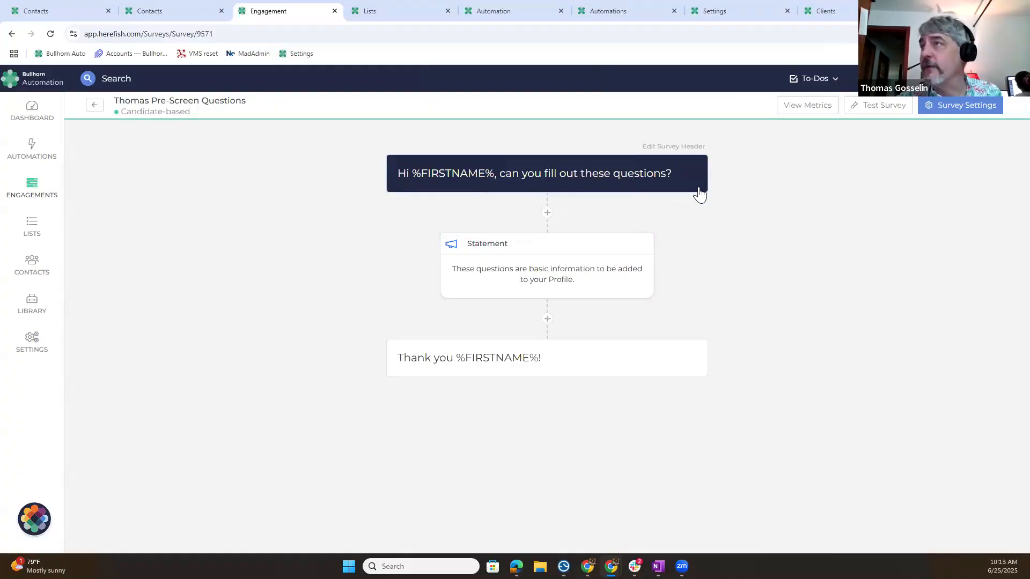
Add a Choose One Answer question below the statement with the text "Are you Eligible to work in client country"
{"action": "left_click", "coordinate": [547, 319]}
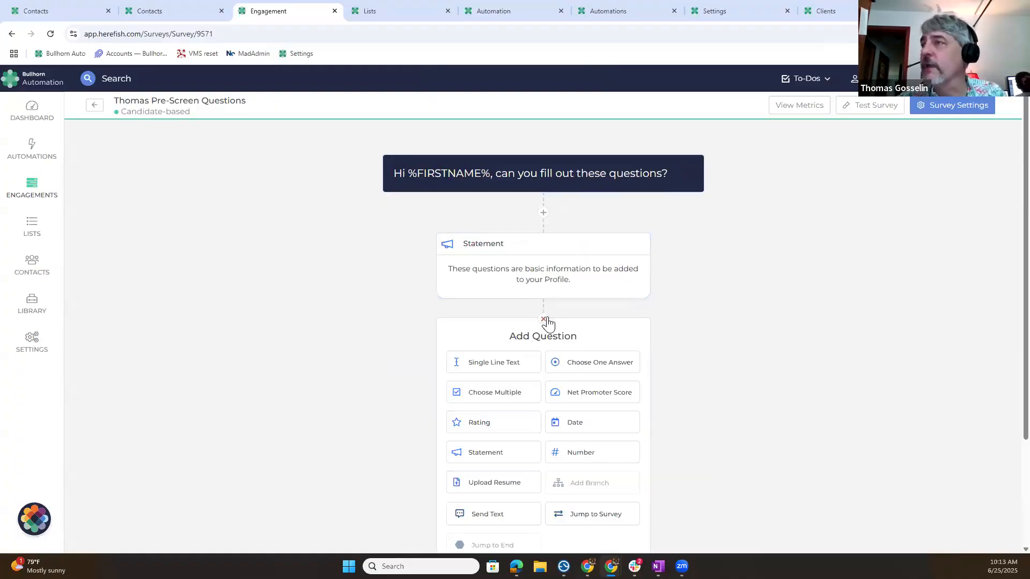
{"action": "left_click", "coordinate": [599, 366]}
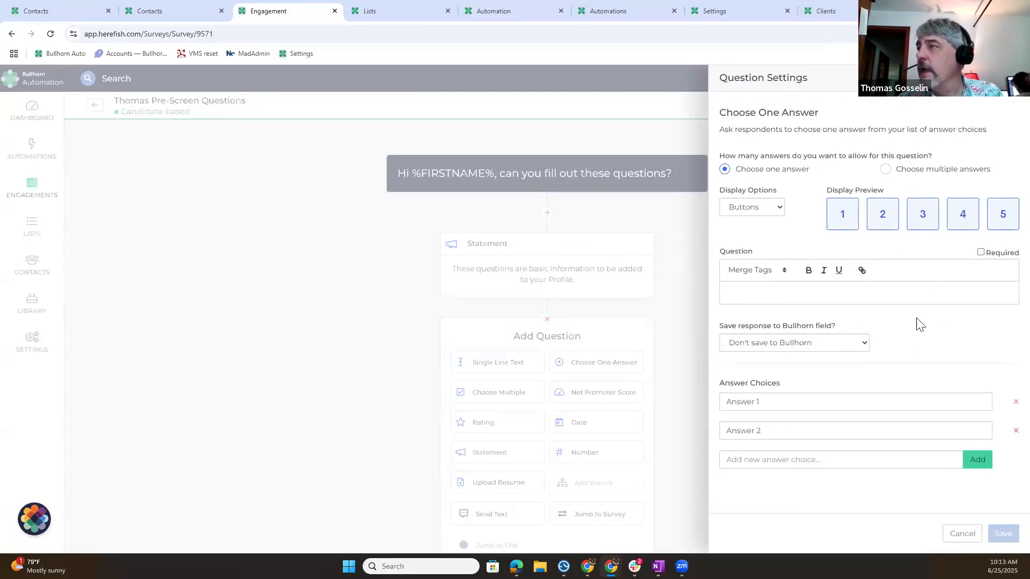
{"action": "left_click", "coordinate": [793, 290]}
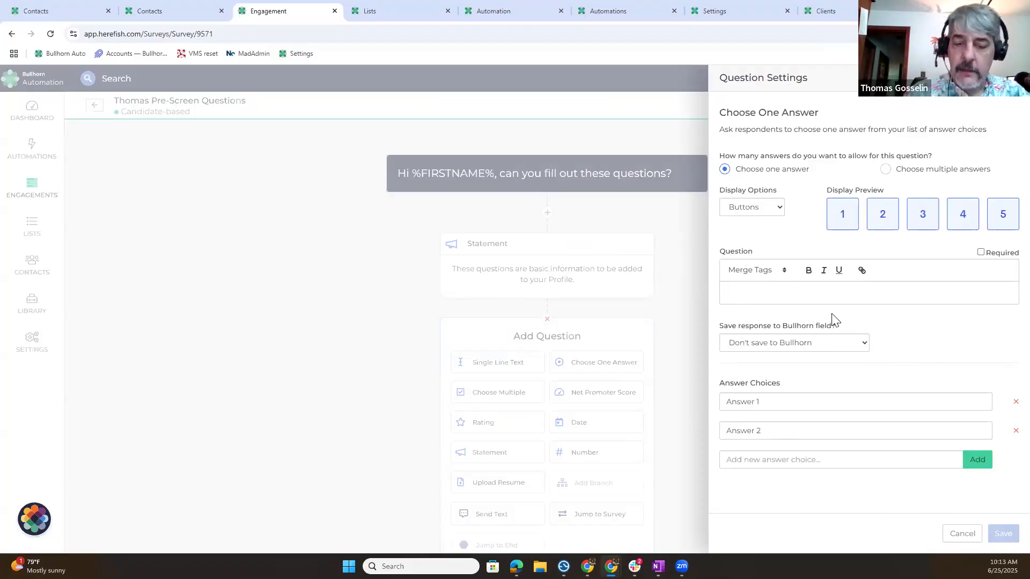
{"action": "type", "text": "Are you "}
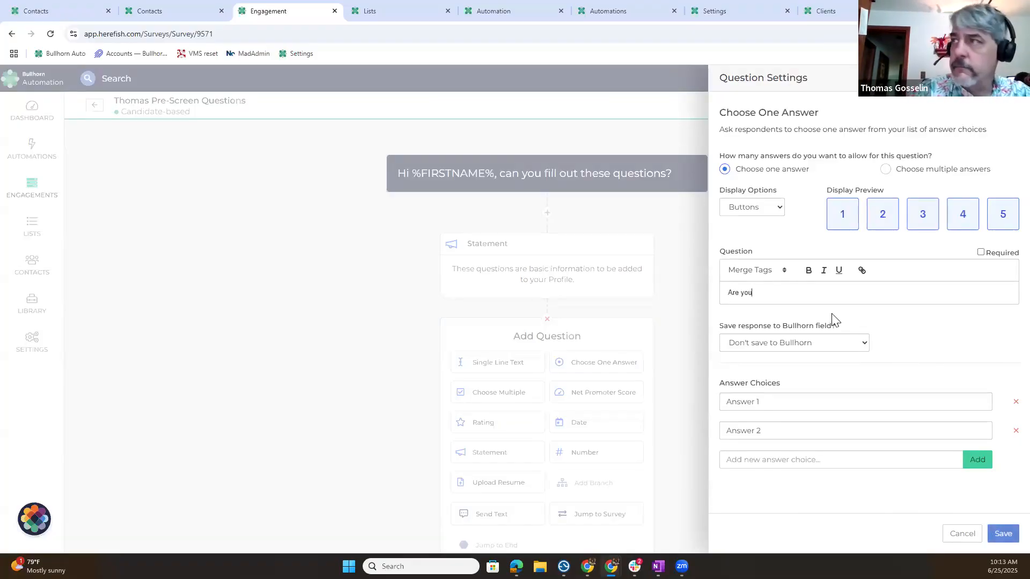
{"action": "type", "text": "Eligia"}
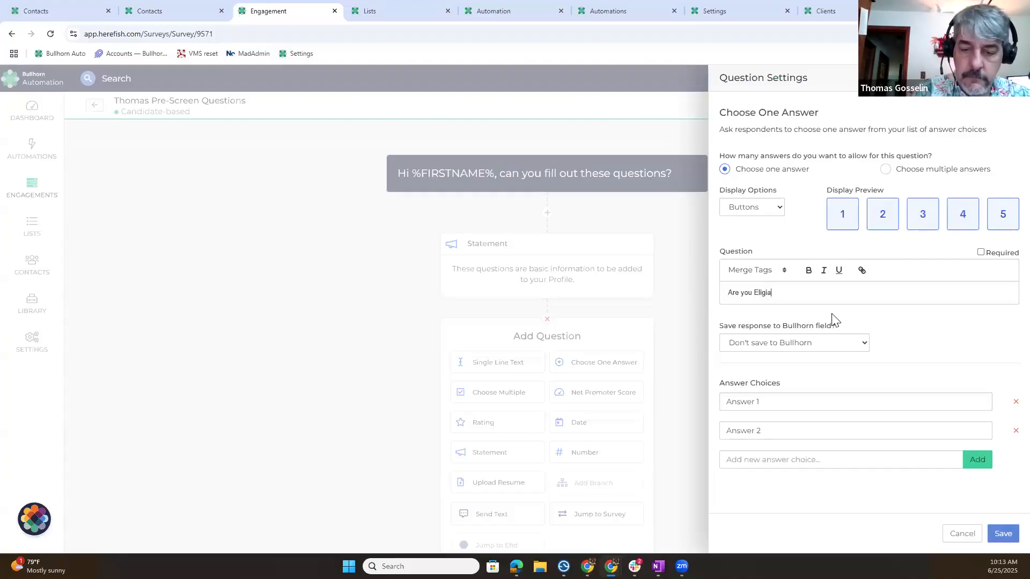
{"action": "type", "text": "ble "}
{"action": "type", "text": "f"}
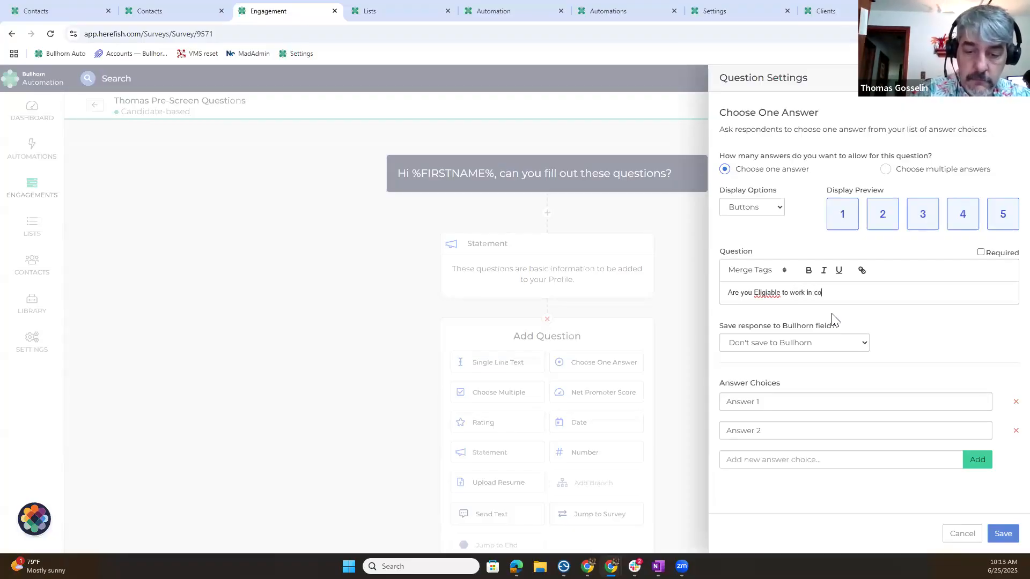
{"action": "key", "text": "BackSpace"}
{"action": "key", "text": "BackSpace"}
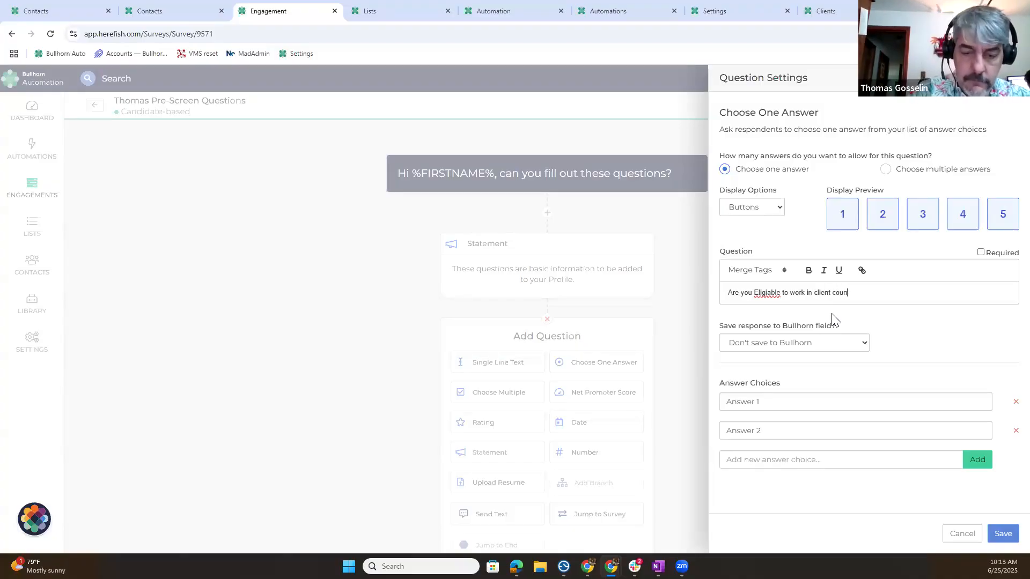
{"action": "type", "text": "lient country"}
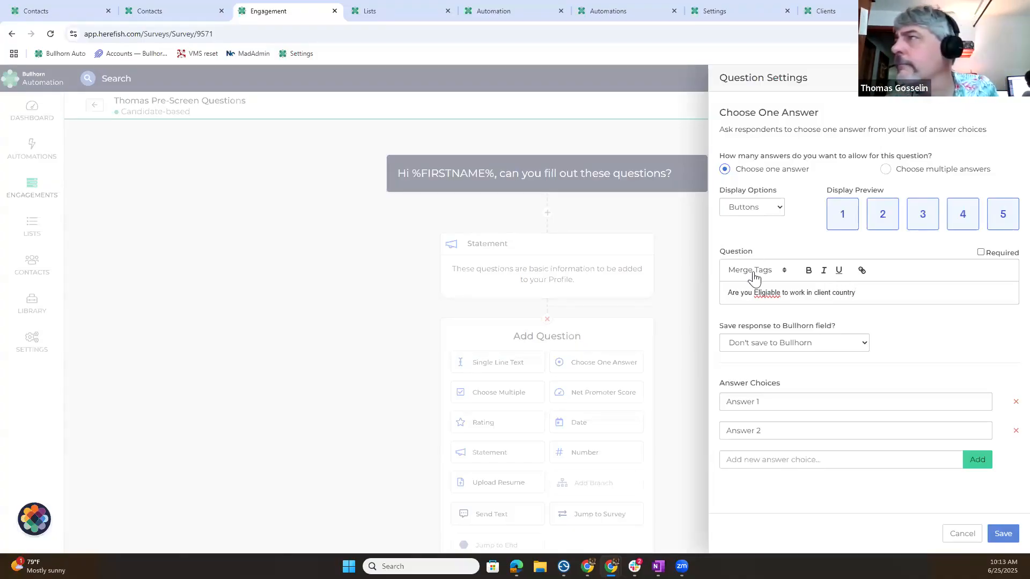
{"action": "right_click", "coordinate": [766, 296]}
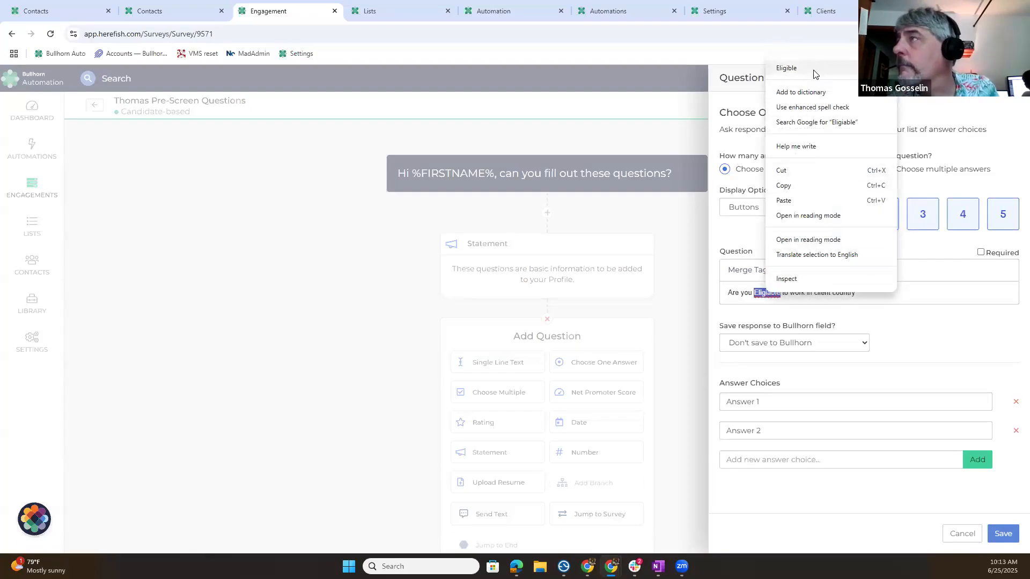
{"action": "left_click", "coordinate": [787, 68]}
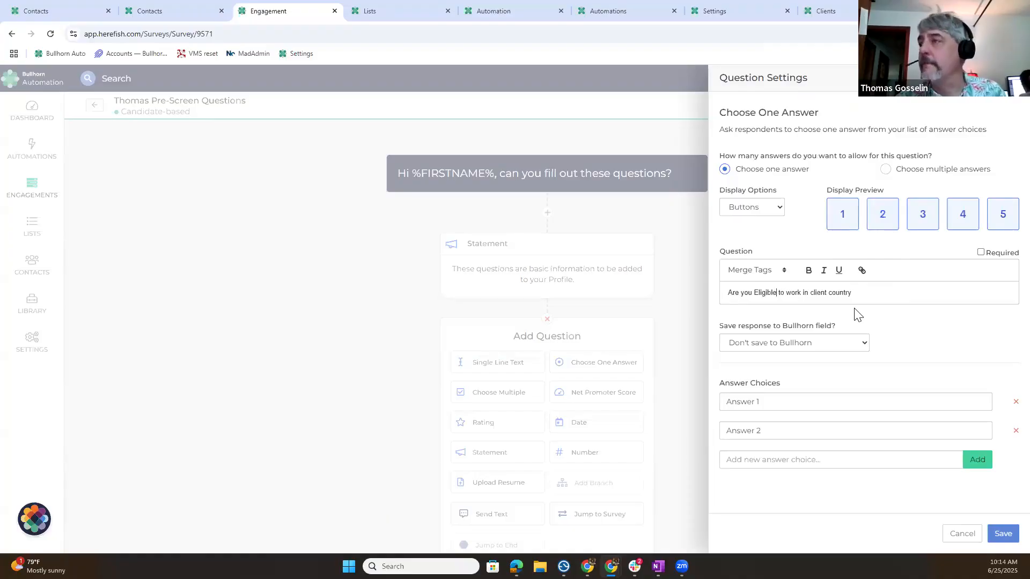
Set the question's two answer choices to "Yes" and "No"
{"action": "left_click", "coordinate": [770, 402]}
{"action": "key", "text": "ctrl+a"}
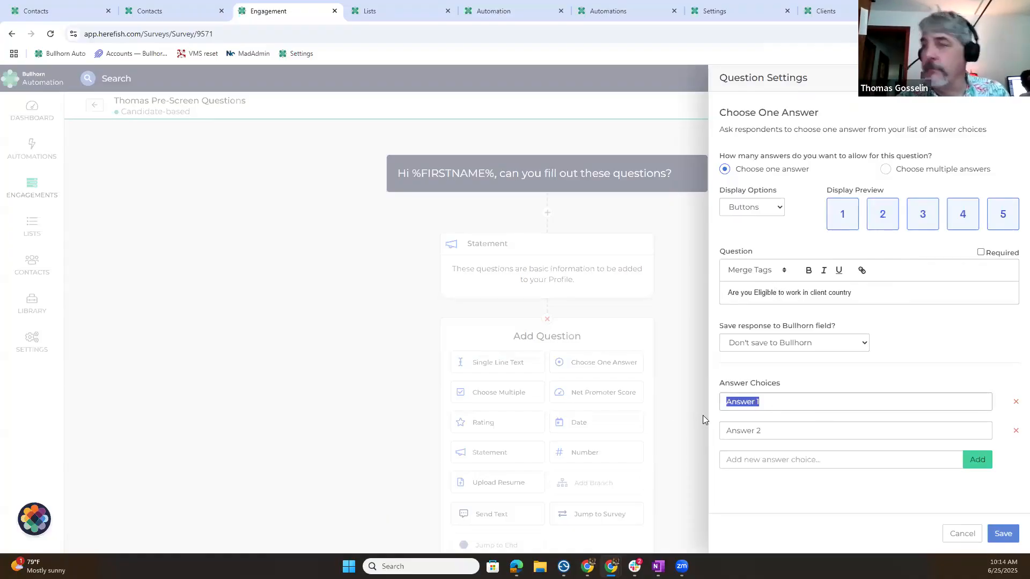
{"action": "type", "text": "Yes"}
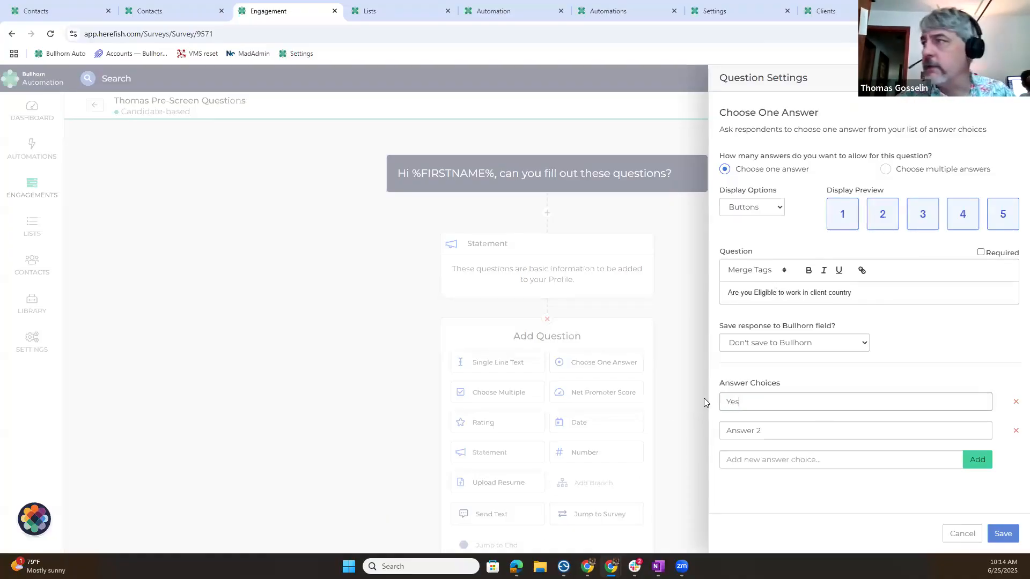
{"action": "left_click", "coordinate": [760, 428]}
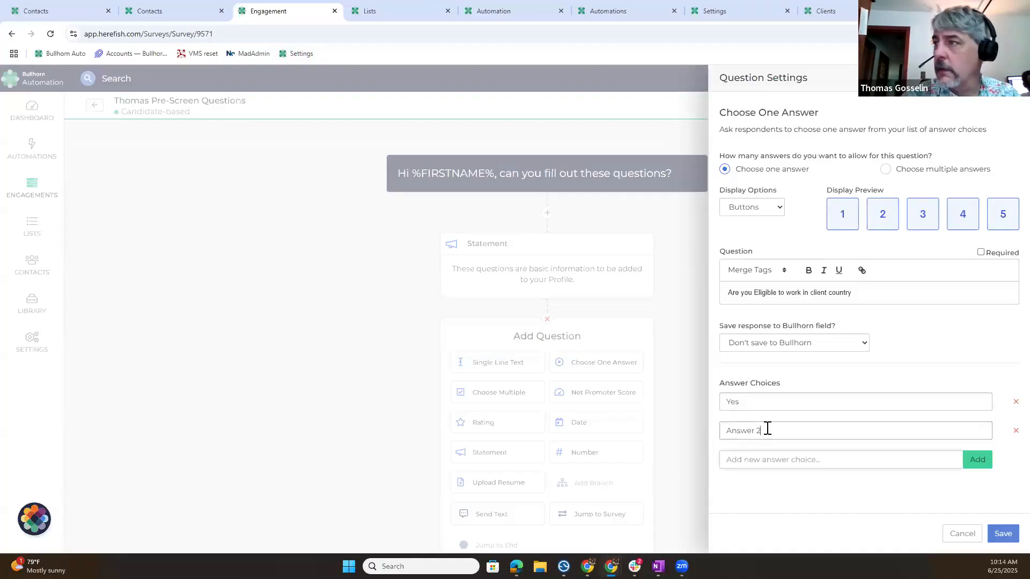
{"action": "key", "text": "ctrl+a"}
{"action": "type", "text": "No"}
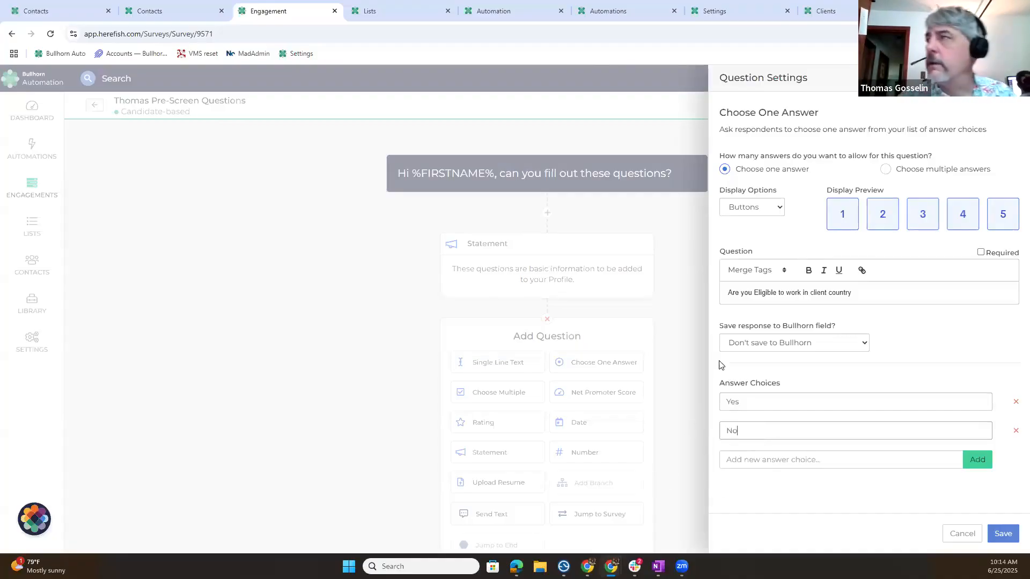
Look through the Bullhorn fields to which the question's response can be saved, without choosing one
{"action": "left_click", "coordinate": [863, 345]}
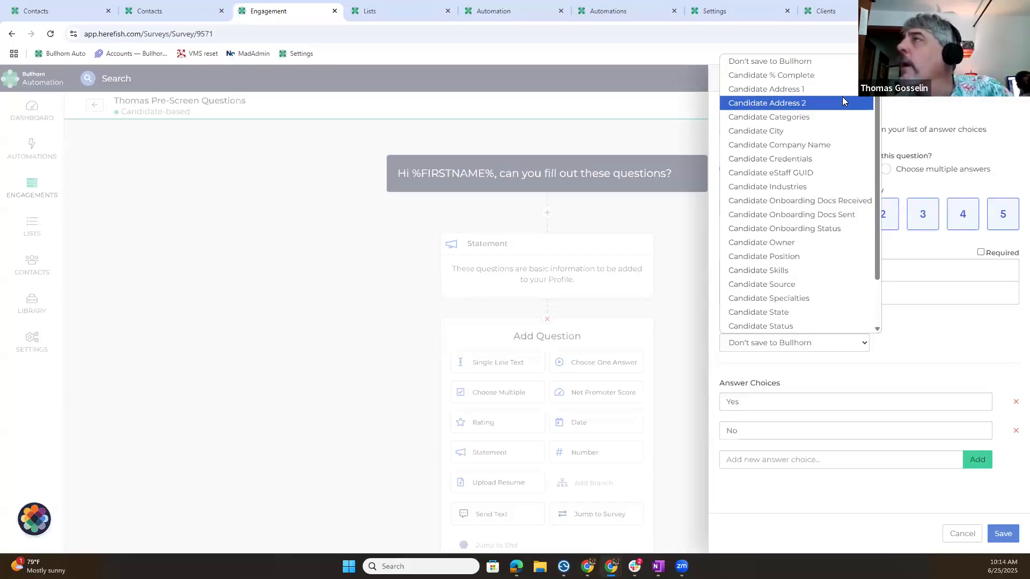
{"action": "scroll", "coordinate": [842, 101], "scroll_direction": "down", "scroll_amount": 2}
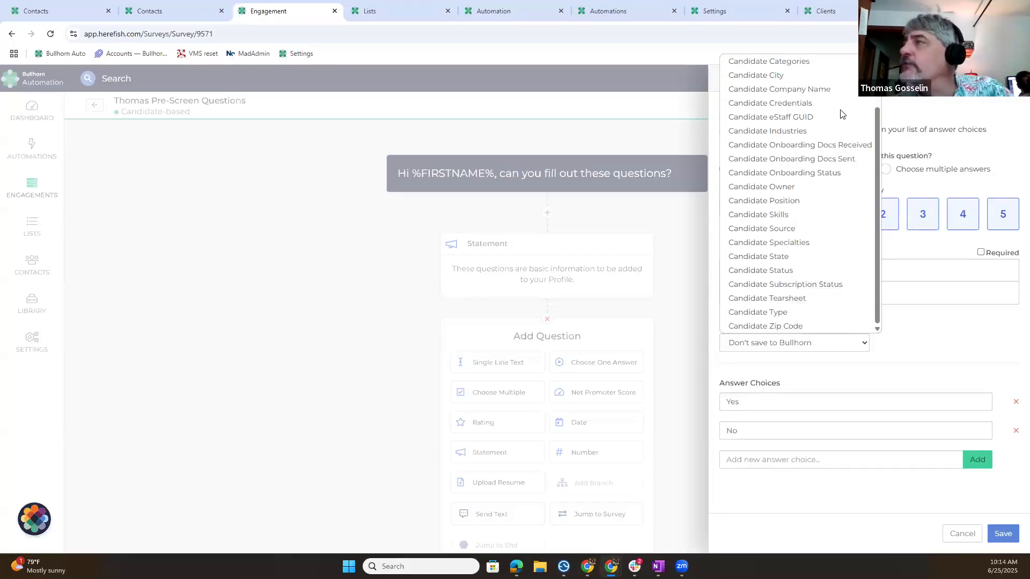
{"action": "scroll", "coordinate": [818, 295], "scroll_direction": "up", "scroll_amount": 2}
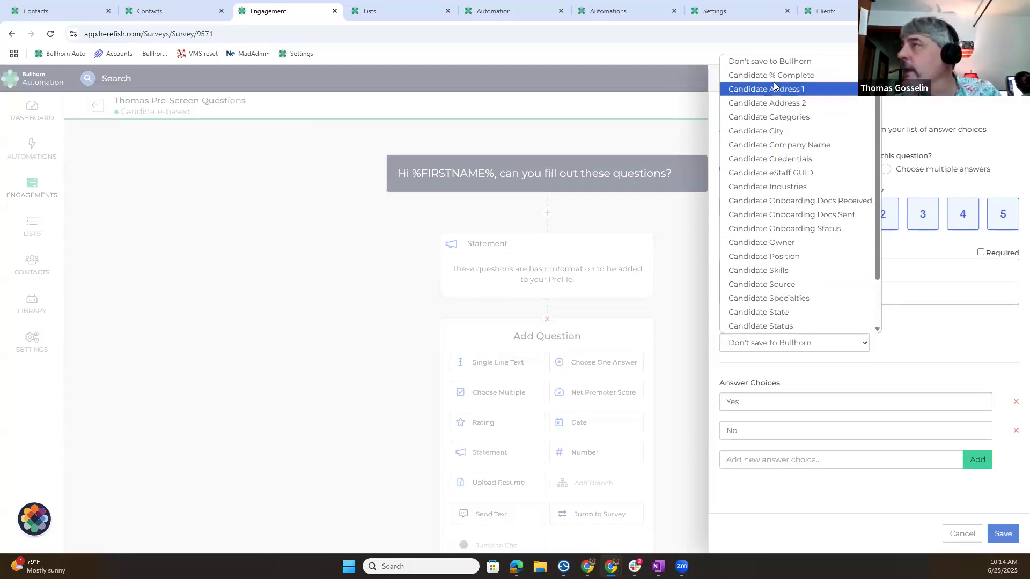
{"action": "left_click", "coordinate": [916, 352]}
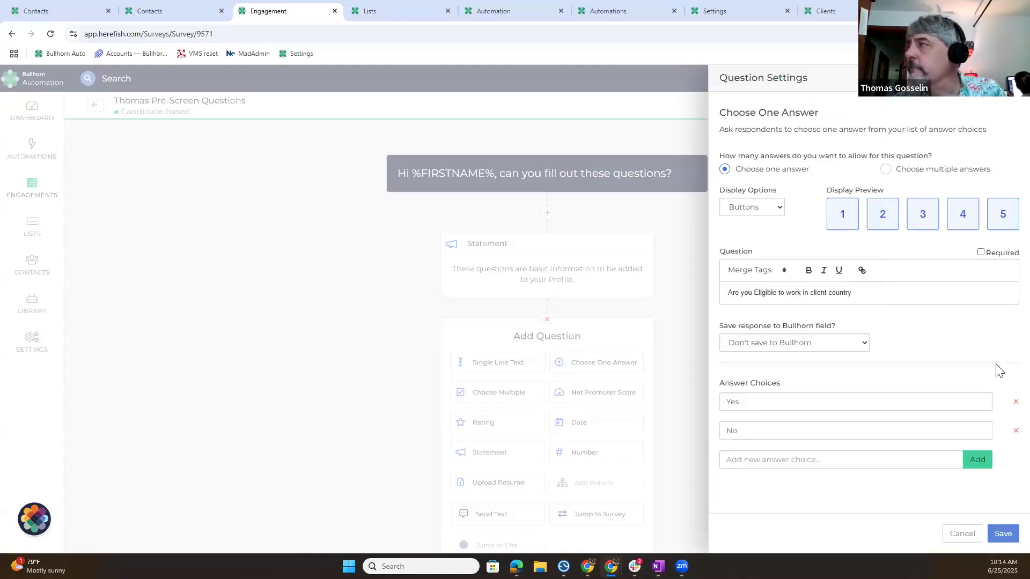
Make the eligibility question required, keep Buttons as its display option, and save it
{"action": "left_click", "coordinate": [981, 252]}
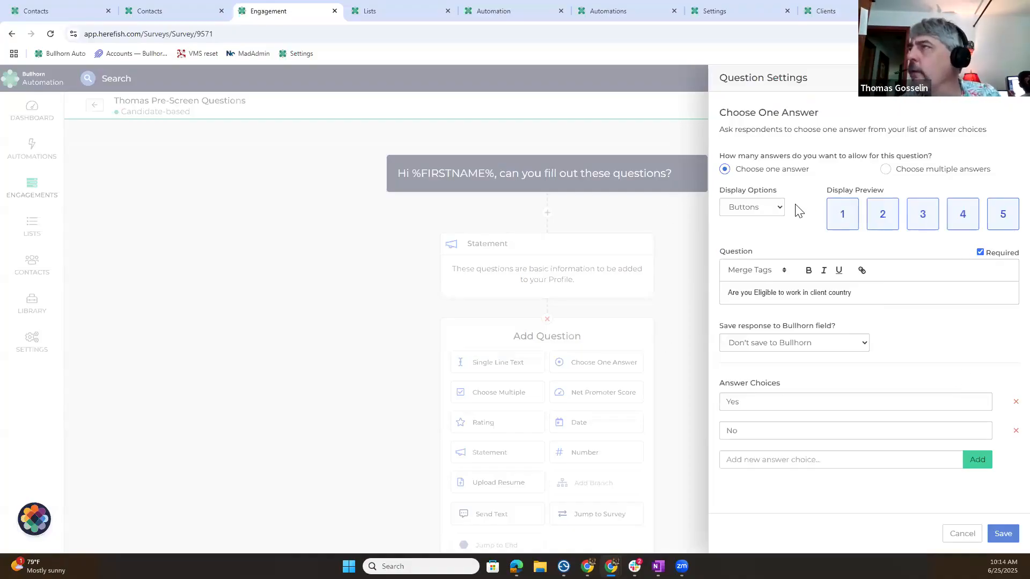
{"action": "left_click", "coordinate": [781, 209]}
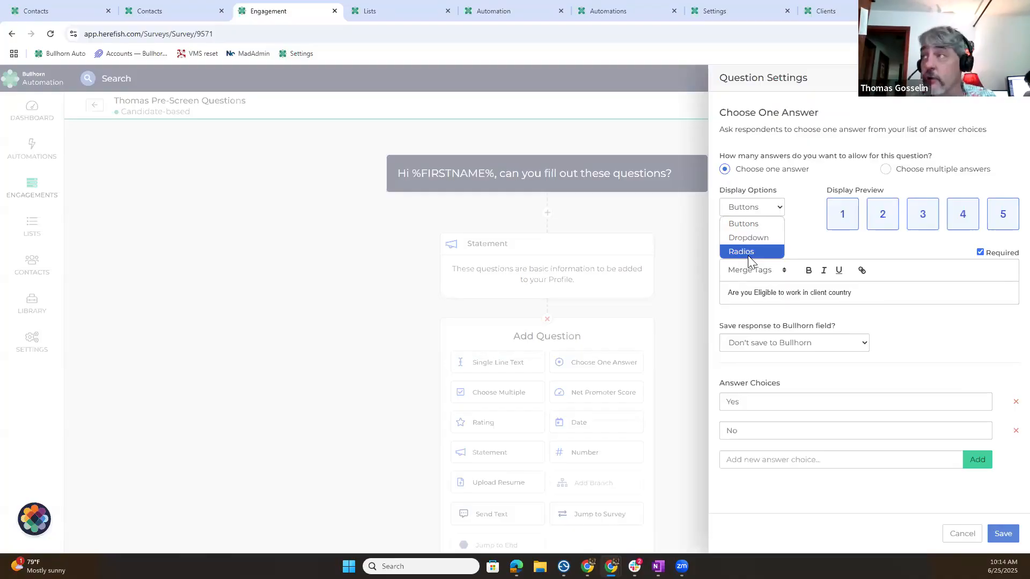
{"action": "left_click", "coordinate": [754, 223]}
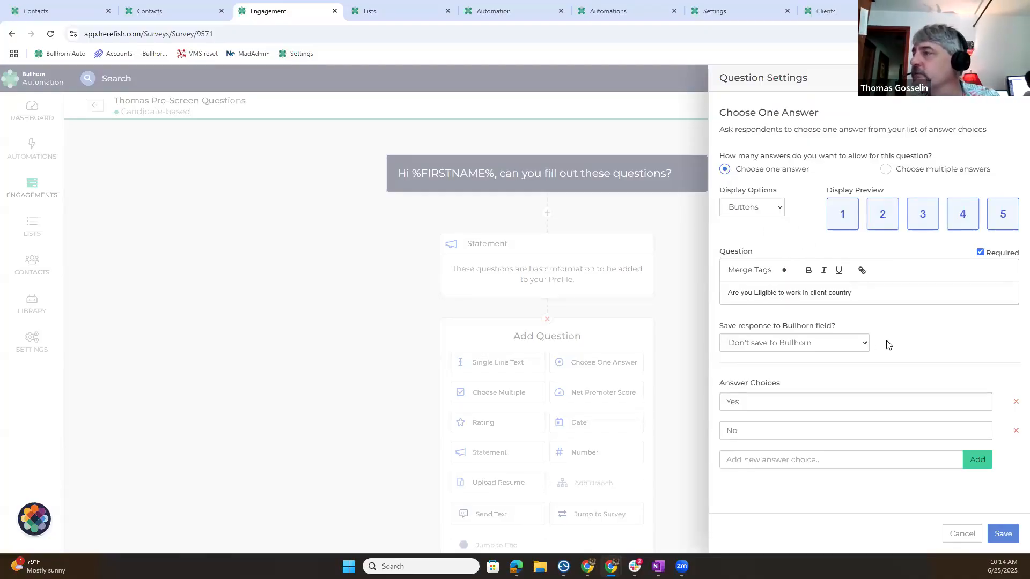
{"action": "left_click", "coordinate": [1001, 532]}
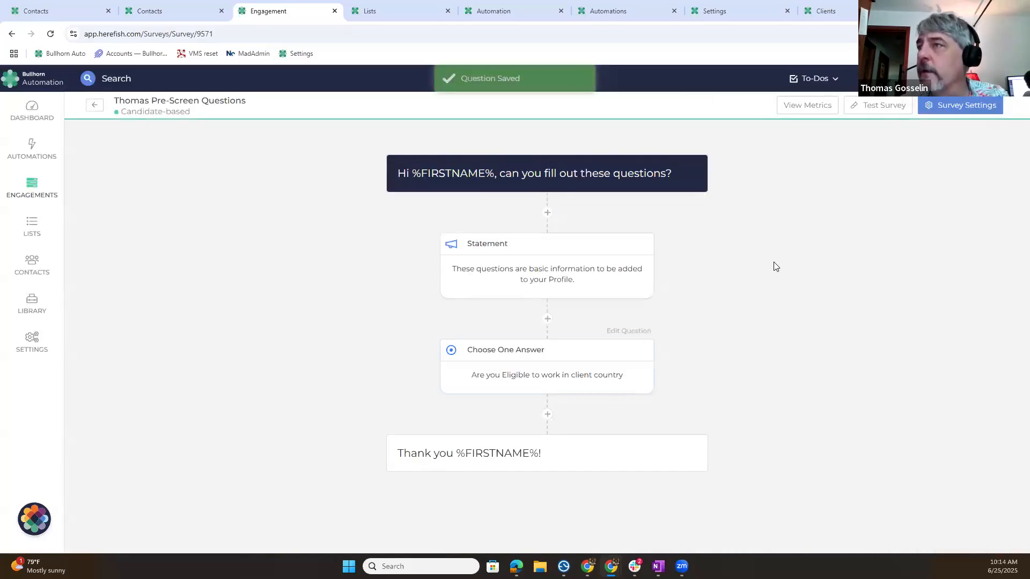
Insert a second Choose One Answer question below the eligibility question and set its display option to Dropdown
{"action": "left_click", "coordinate": [547, 414]}
{"action": "scroll", "coordinate": [774, 295], "scroll_direction": "down", "scroll_amount": 1}
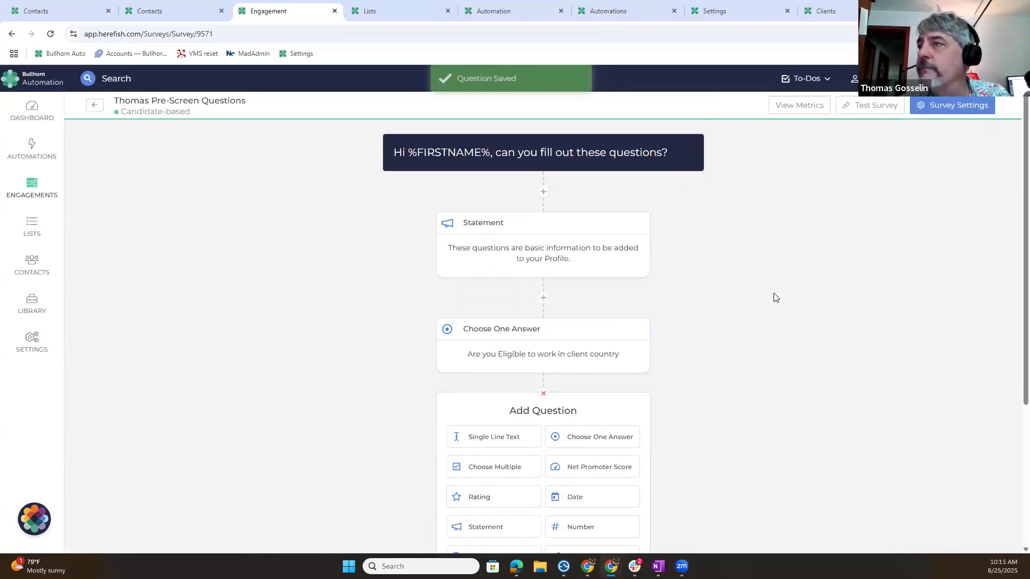
{"action": "scroll", "coordinate": [774, 297], "scroll_direction": "down", "scroll_amount": 2}
{"action": "left_click", "coordinate": [590, 353]}
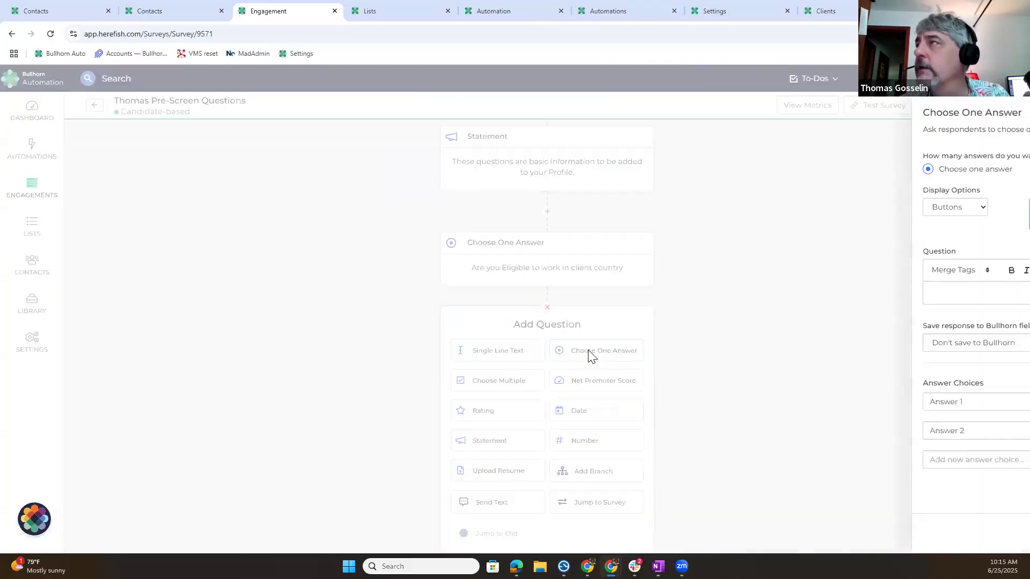
{"action": "left_click", "coordinate": [778, 208]}
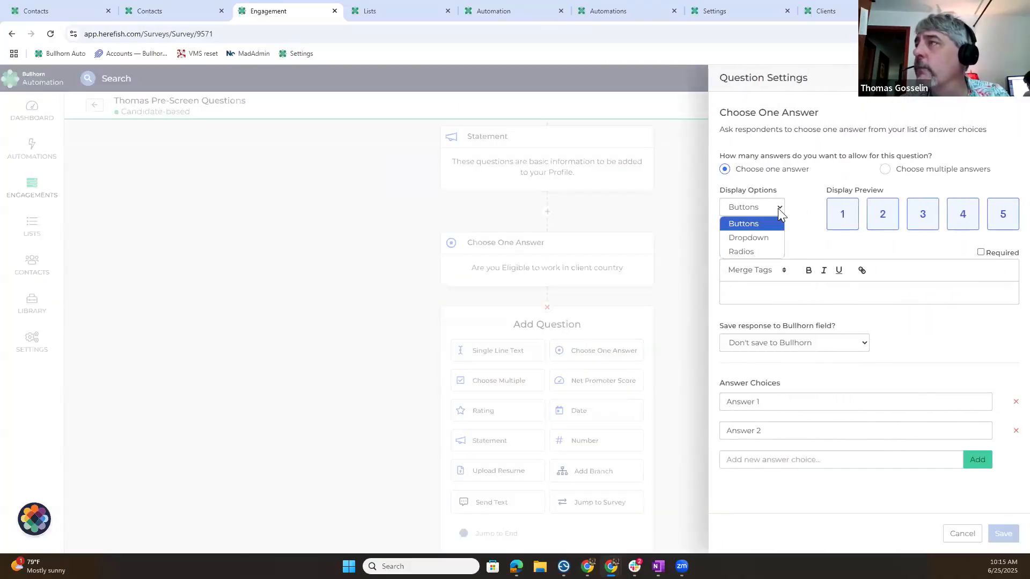
{"action": "left_click", "coordinate": [764, 238]}
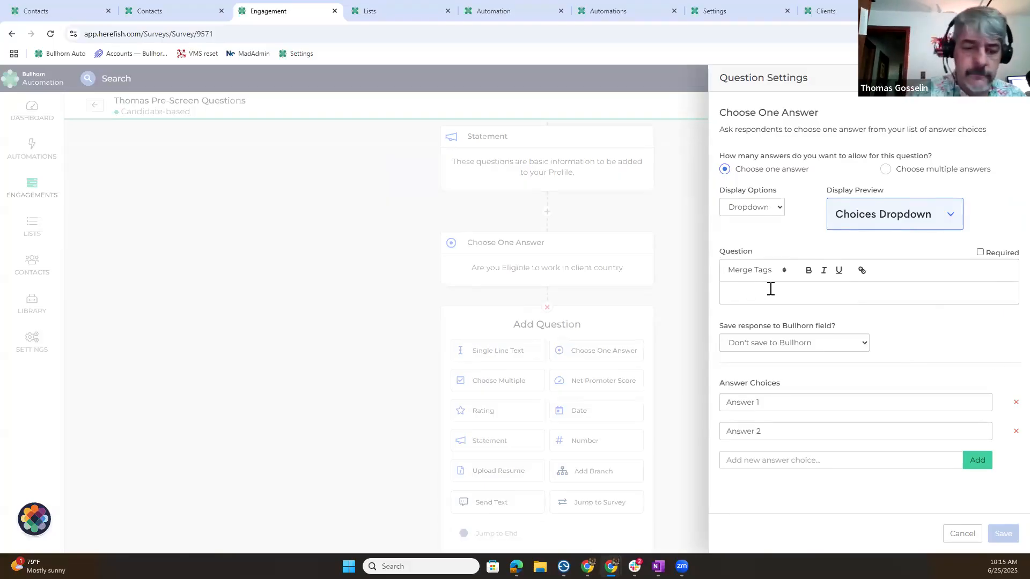
Write "Are You Eligible to work in Client Country" as the dropdown question's text
{"action": "type", "text": "Are Yu Eligible to work in Client Co"}
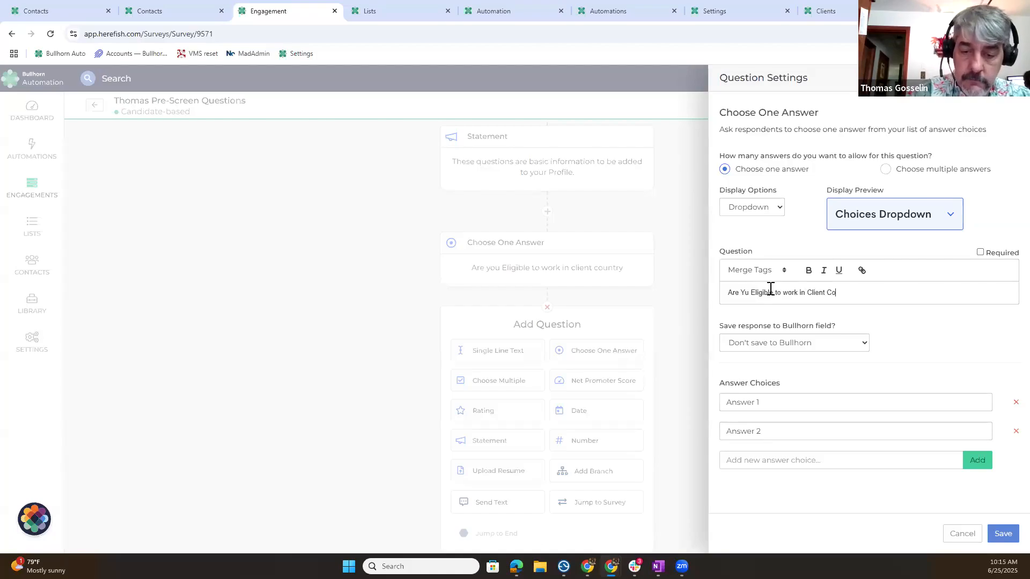
{"action": "type", "text": "y"}
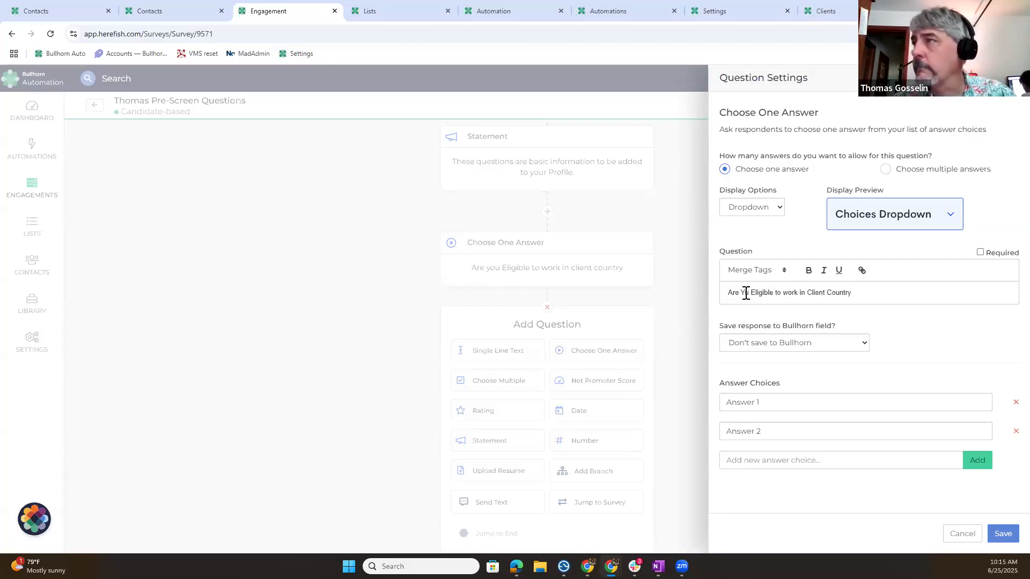
{"action": "left_click", "coordinate": [745, 294]}
{"action": "type", "text": "u"}
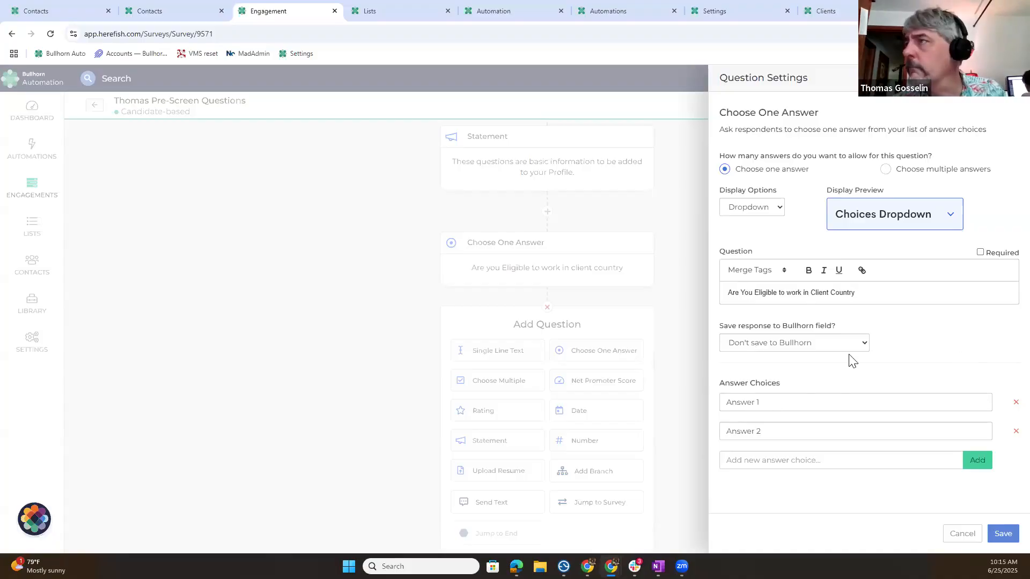
Set the dropdown question's answer choices to "Yes" and "No" and save the question
{"action": "left_click_drag", "start_coordinate": [797, 402], "coordinate": [688, 400]}
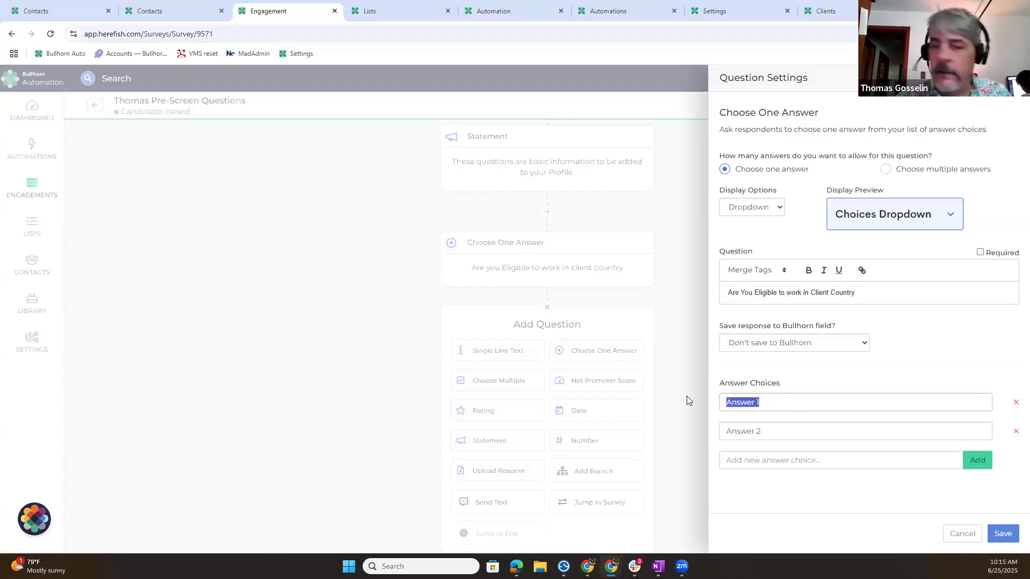
{"action": "type", "text": "Yes"}
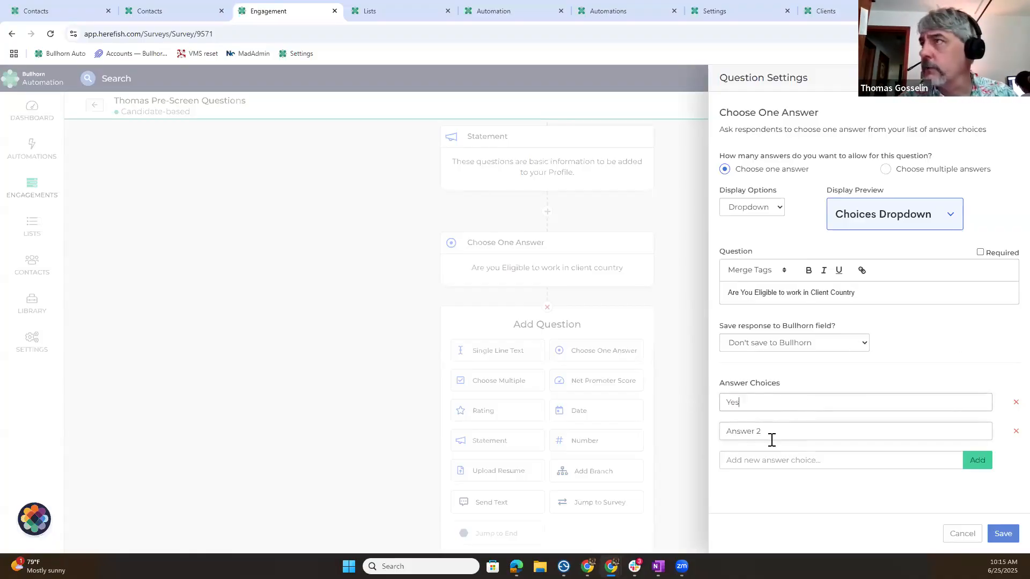
{"action": "key", "text": "BackSpace"}
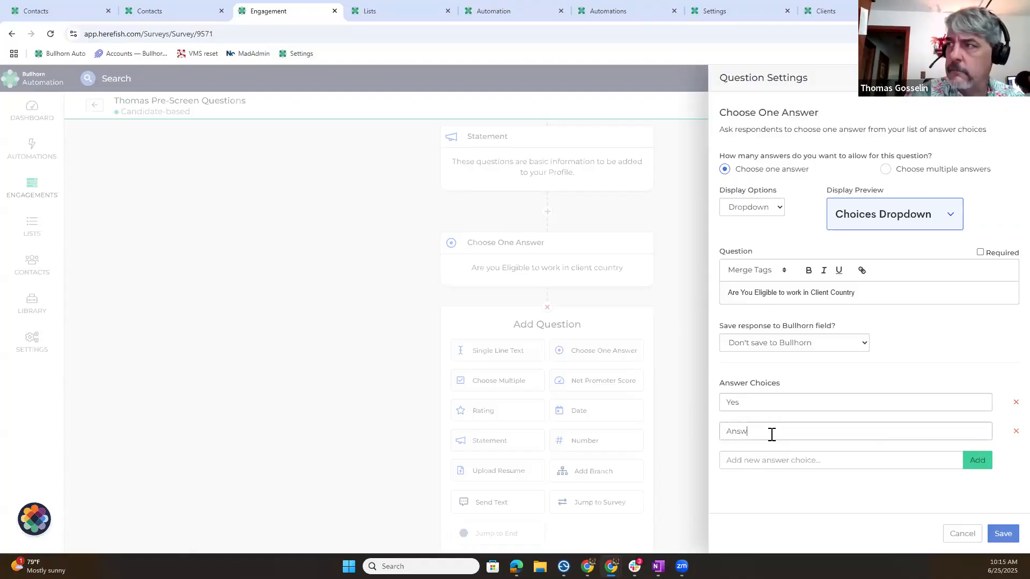
{"action": "key", "text": "BackSpace"}
{"action": "key", "text": "BackSpace"}
{"action": "key", "text": "BackSpace"}
{"action": "key", "text": "BackSpace"}
{"action": "type", "text": "No"}
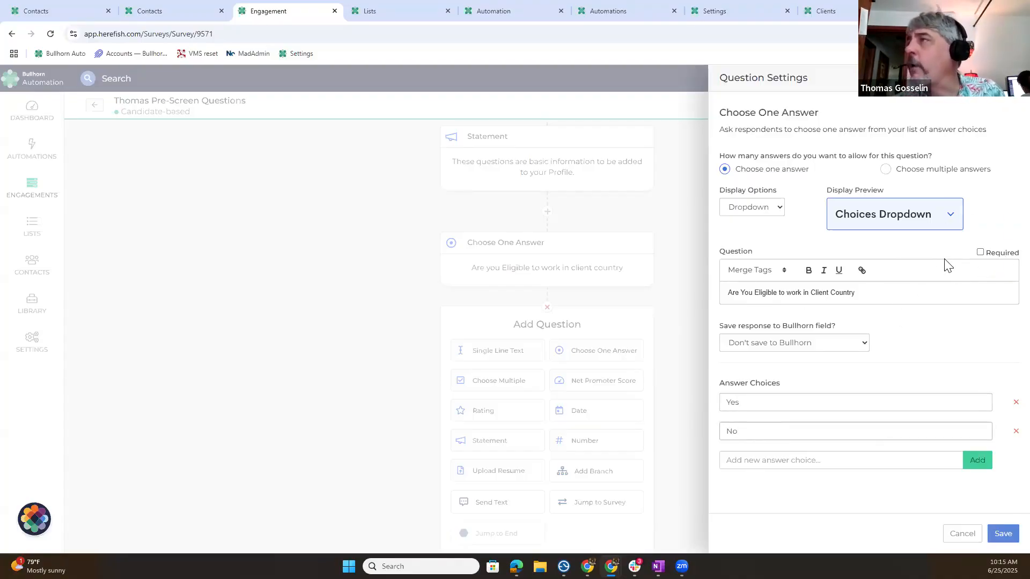
{"action": "left_click", "coordinate": [1002, 533]}
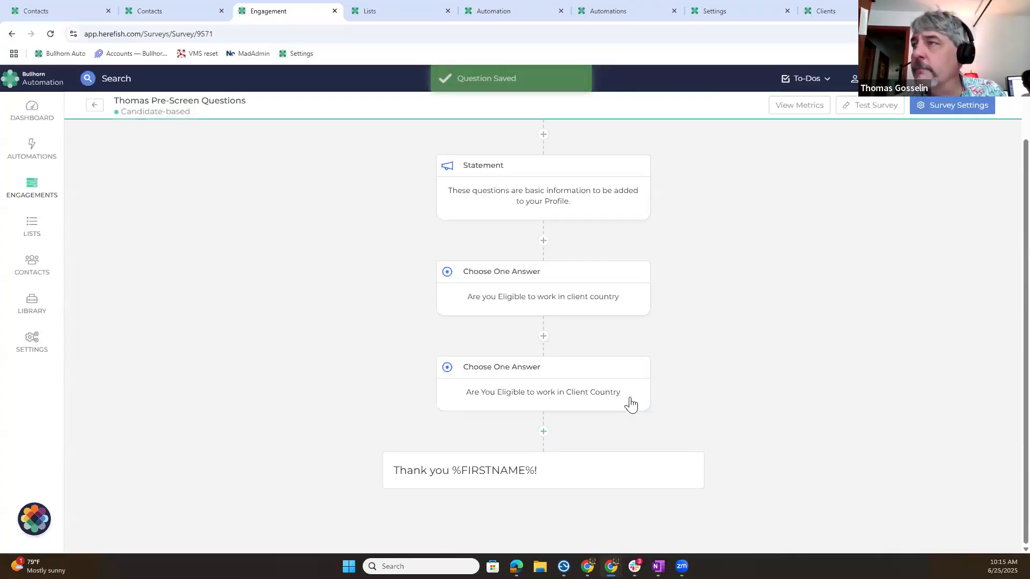
Copy the text "Are You Eligible to work in Client Country" from the dropdown question and close its settings without changes
{"action": "left_click_drag", "start_coordinate": [622, 393], "coordinate": [482, 394]}
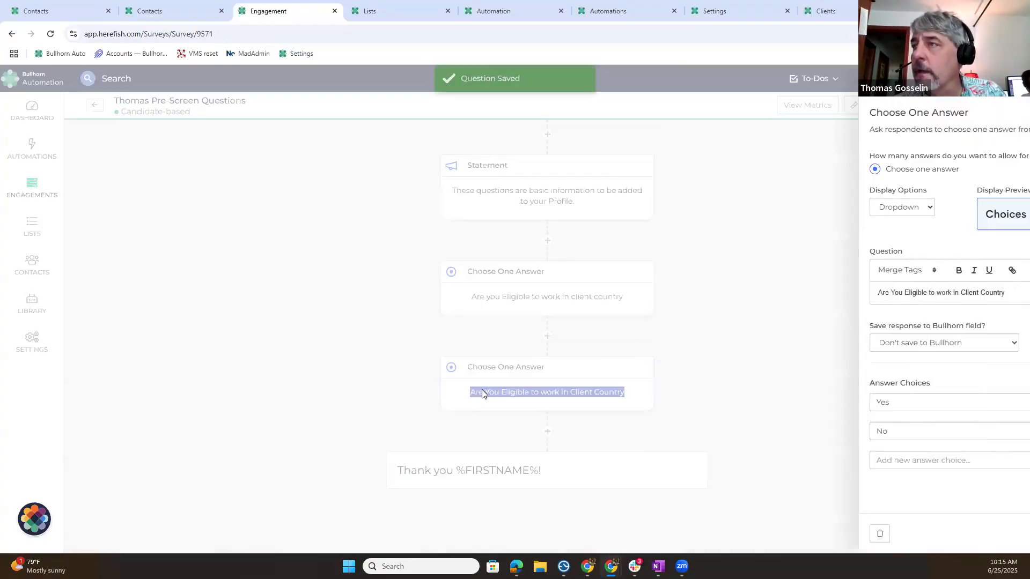
{"action": "right_click", "coordinate": [482, 391]}
{"action": "triple_click", "coordinate": [753, 293]}
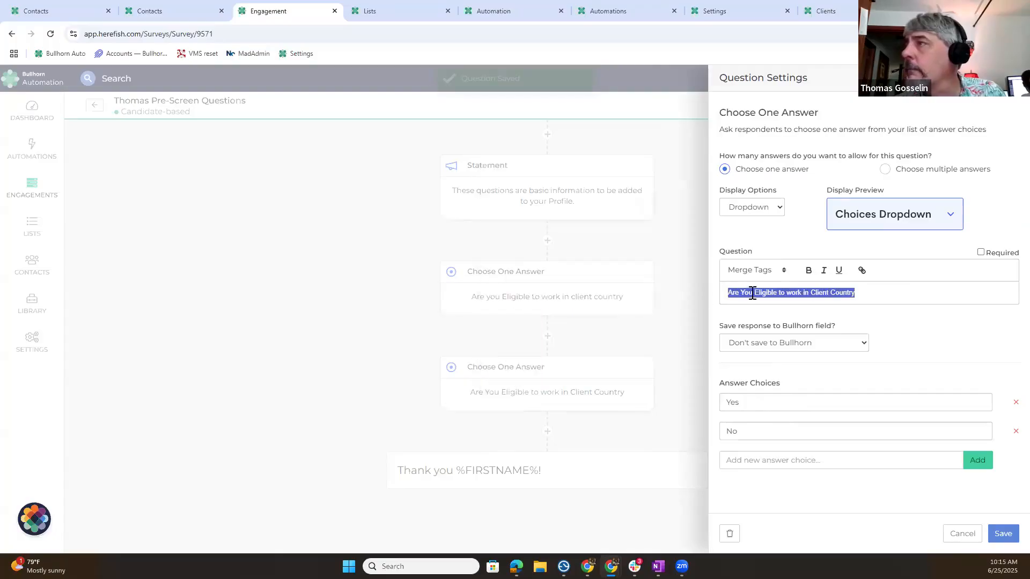
{"action": "right_click", "coordinate": [754, 293]}
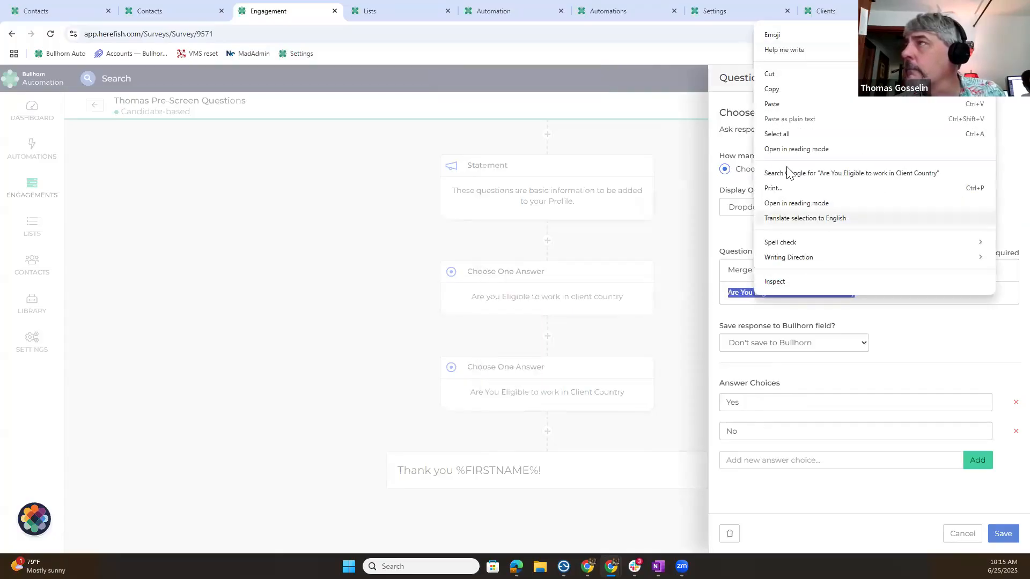
{"action": "left_click", "coordinate": [798, 90]}
{"action": "left_click", "coordinate": [961, 535]}
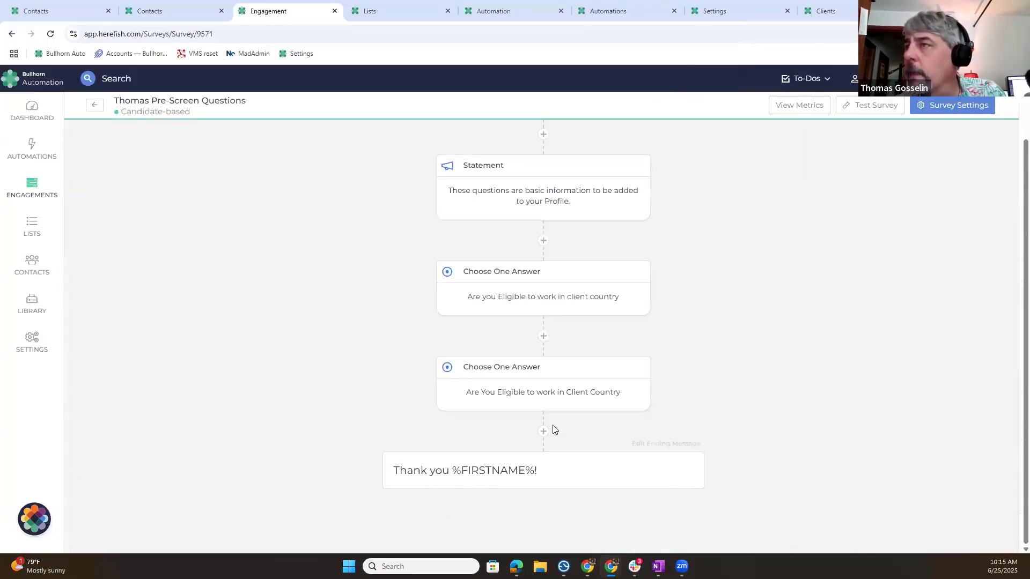
Add a third Choose One Answer question below the dropdown one, displayed as Radios, with the copied eligibility text as its question
{"action": "left_click", "coordinate": [544, 432]}
{"action": "scroll", "coordinate": [575, 382], "scroll_direction": "down", "scroll_amount": 2}
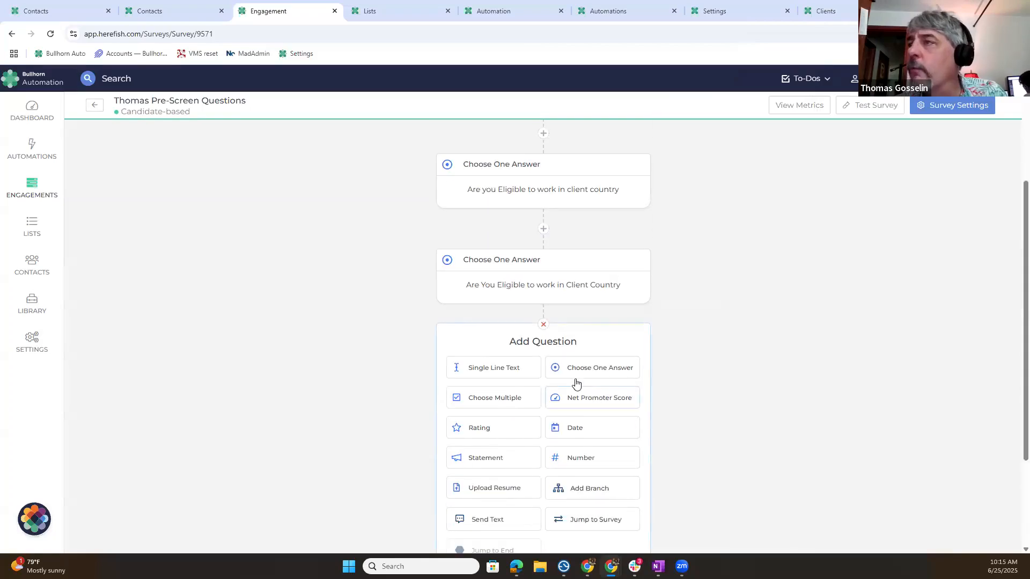
{"action": "left_click", "coordinate": [607, 372]}
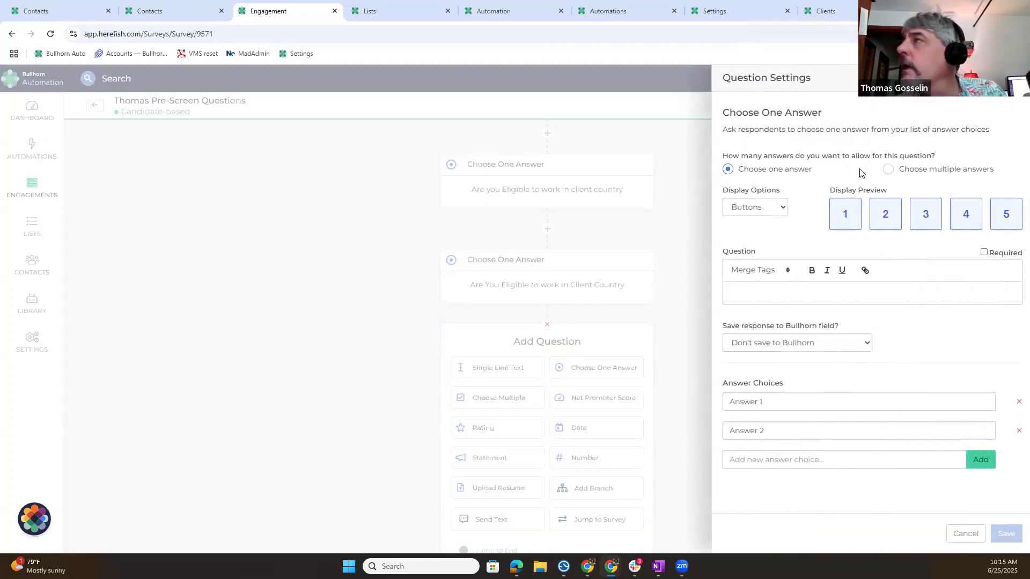
{"action": "left_click", "coordinate": [775, 209]}
{"action": "left_click", "coordinate": [755, 252]}
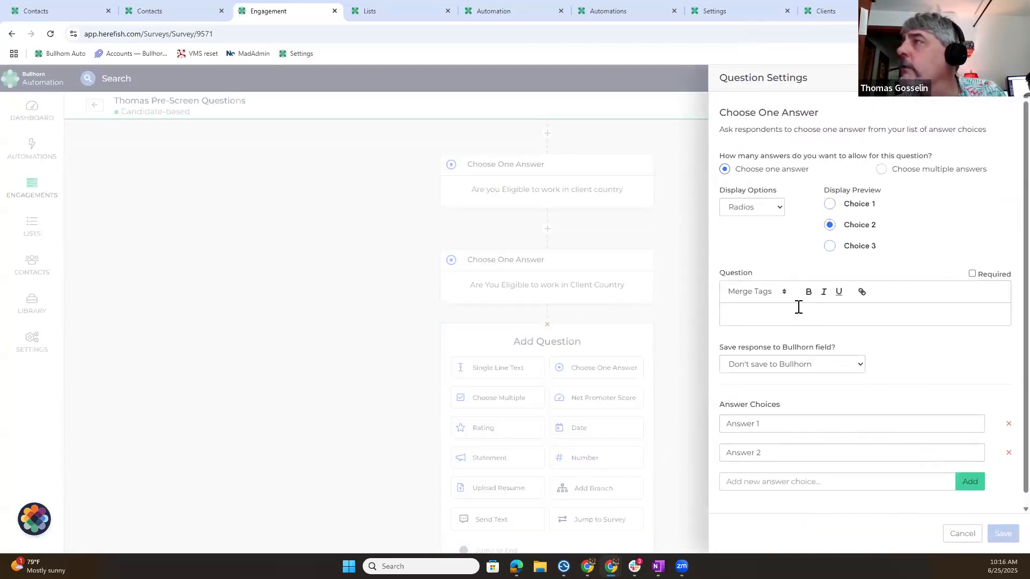
{"action": "right_click", "coordinate": [795, 311]}
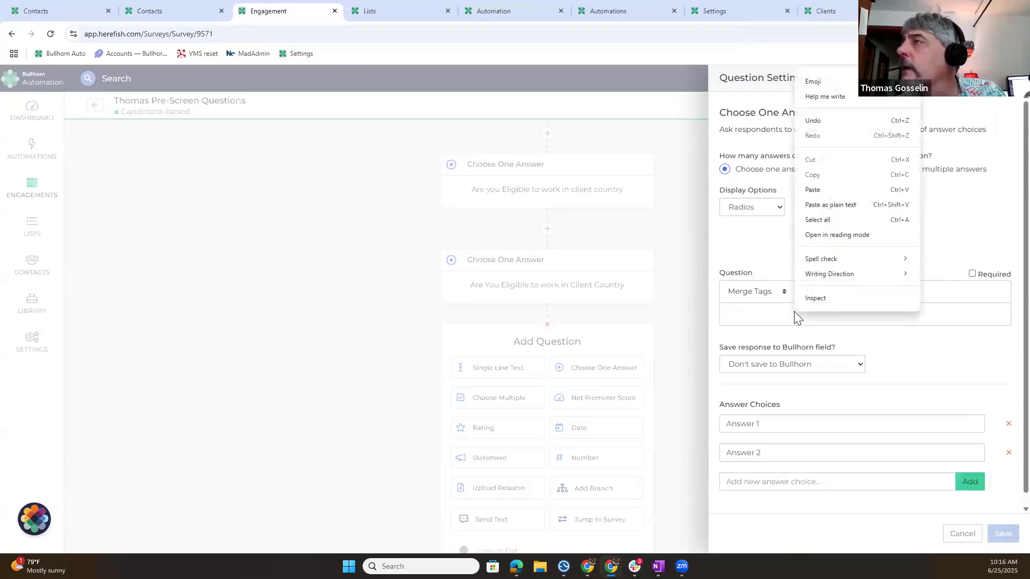
{"action": "left_click", "coordinate": [826, 191]}
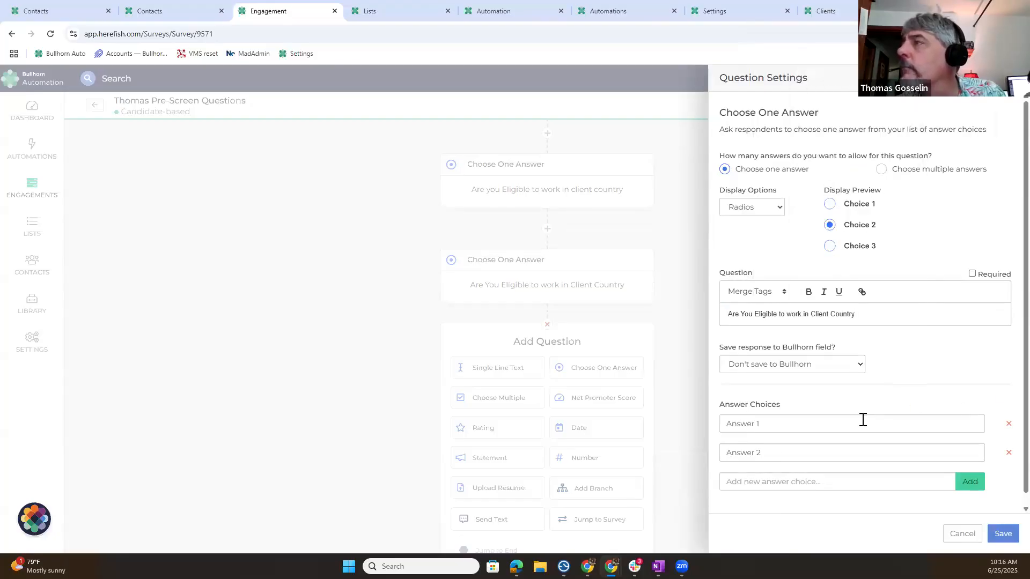
Set the Radios question's answer choices to "Yes" and "No" and save the question
{"action": "left_click", "coordinate": [826, 423]}
{"action": "key", "text": "ctrl+a"}
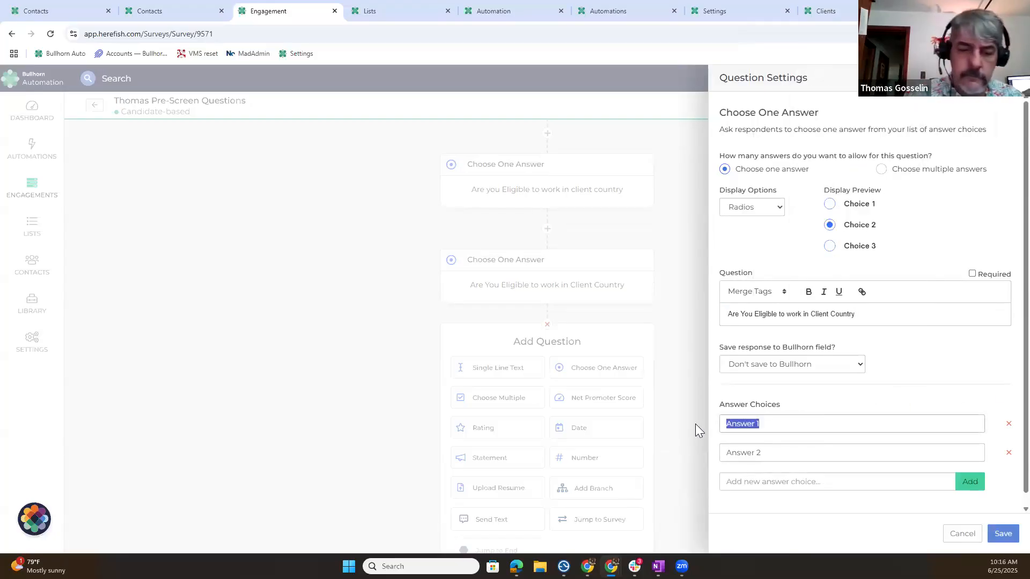
{"action": "type", "text": "Yes"}
{"action": "left_click", "coordinate": [786, 452]}
{"action": "key", "text": "ctrl+a"}
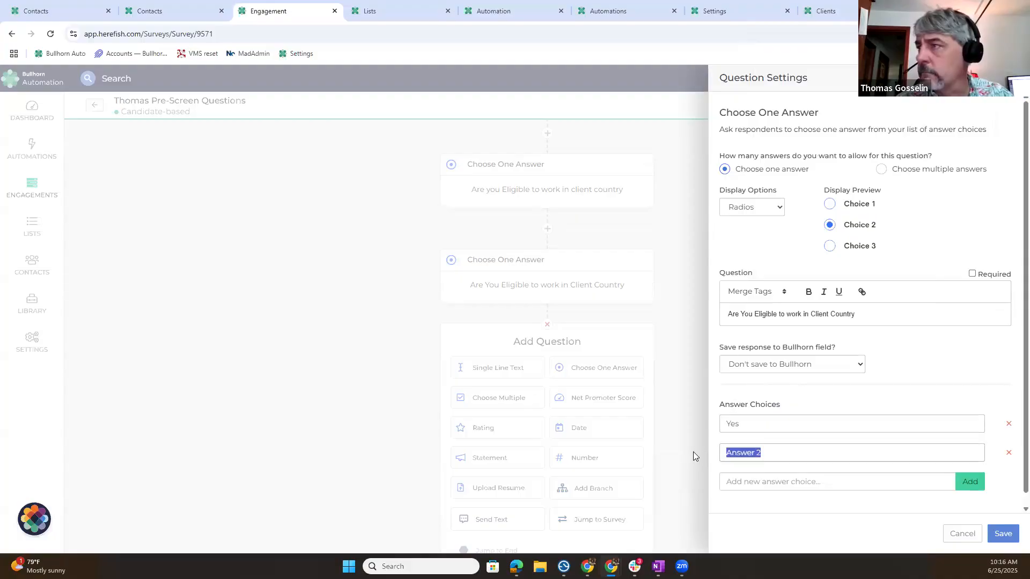
{"action": "type", "text": "No"}
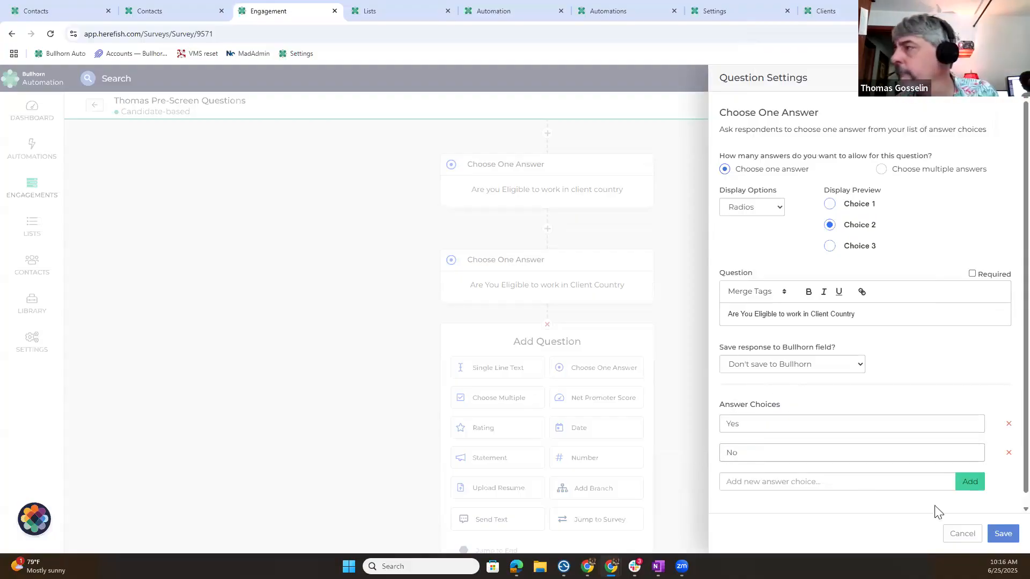
{"action": "left_click", "coordinate": [1003, 534]}
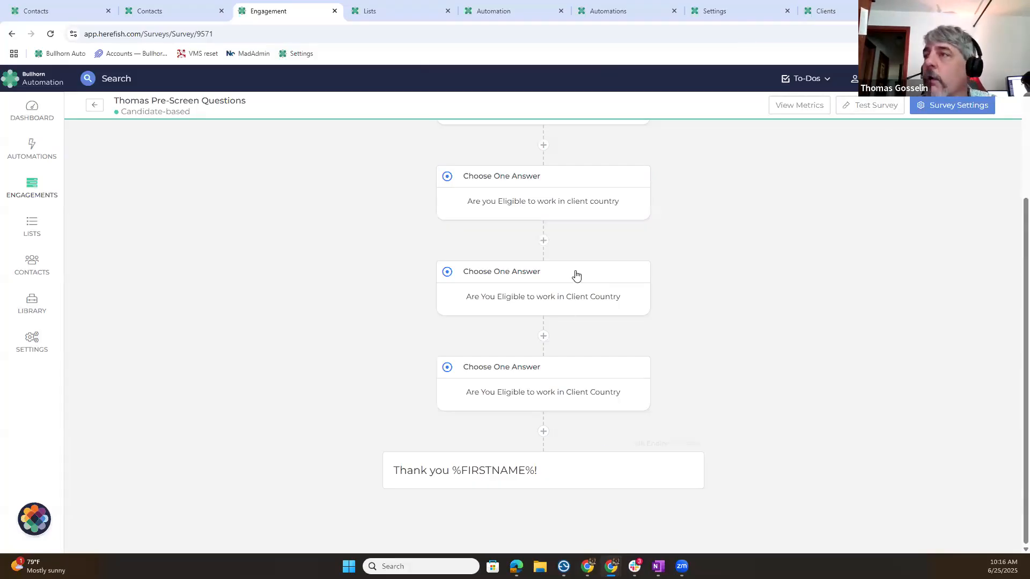
Add a Date question after the last eligibility question with the text "When can you start in this position?"
{"action": "left_click", "coordinate": [543, 431]}
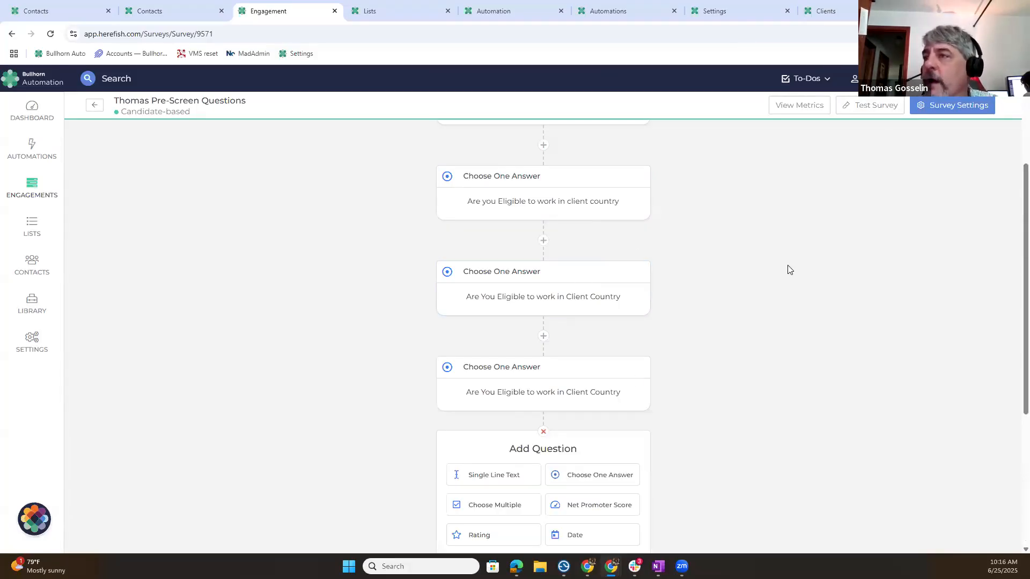
{"action": "scroll", "coordinate": [788, 269], "scroll_direction": "down", "scroll_amount": 3}
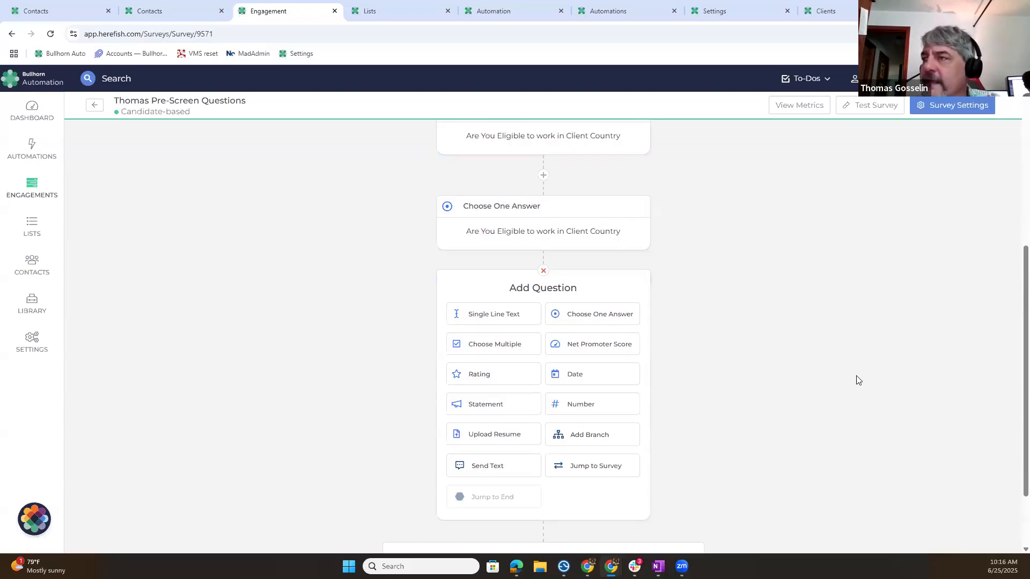
{"action": "left_click", "coordinate": [584, 379]}
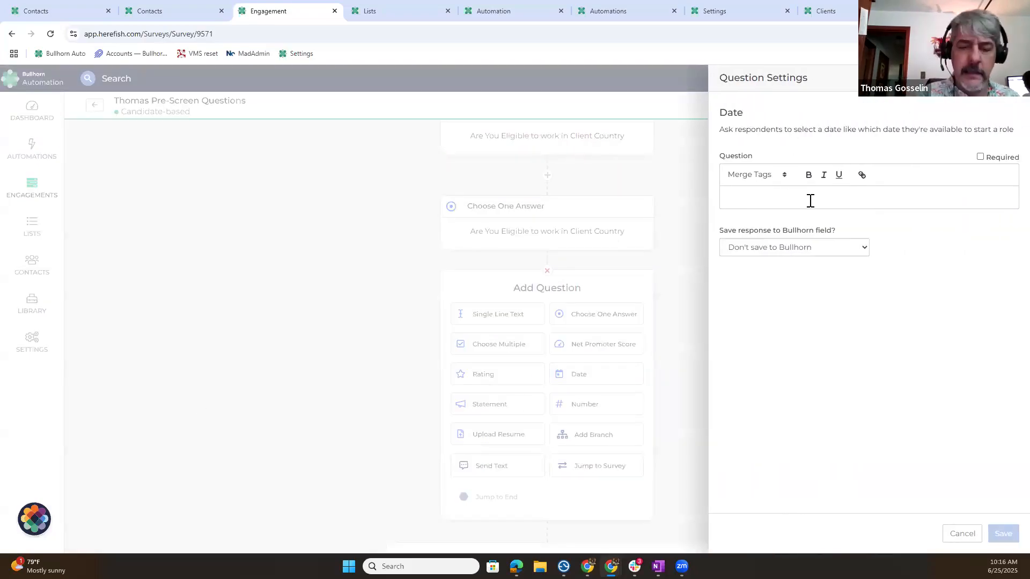
{"action": "type", "text": "When"}
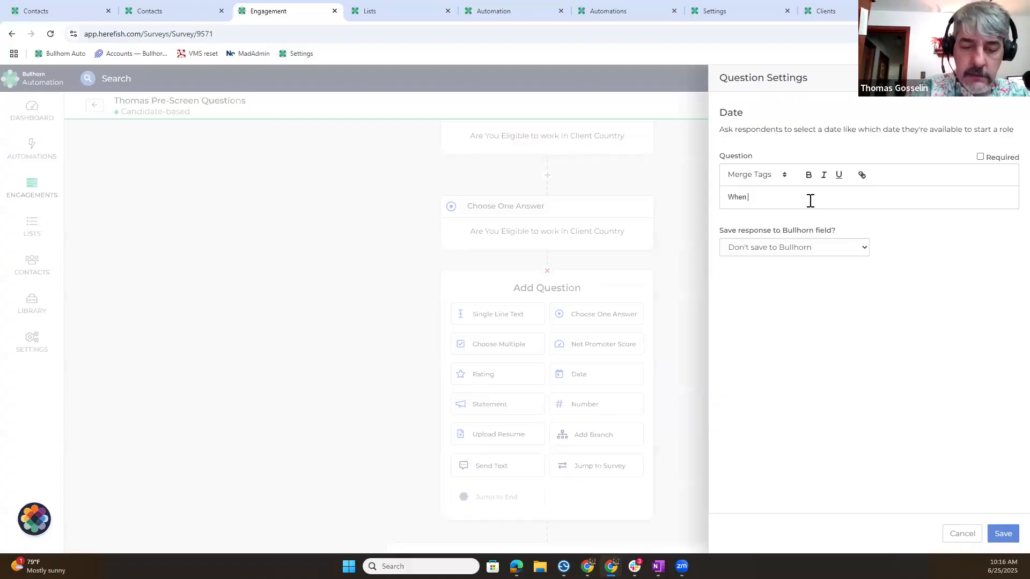
{"action": "type", "text": " can you sta"}
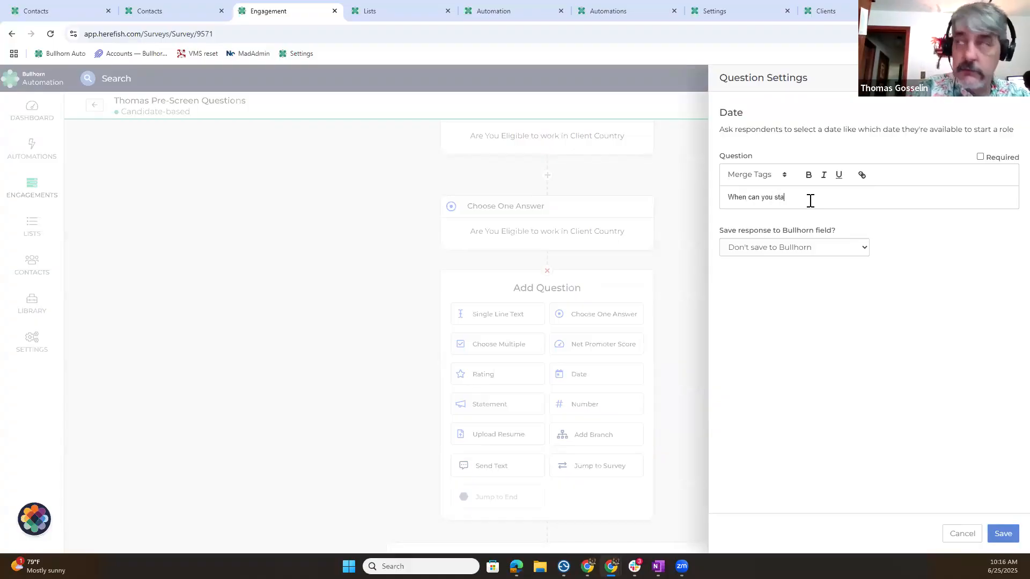
{"action": "type", "text": "rt in this position"}
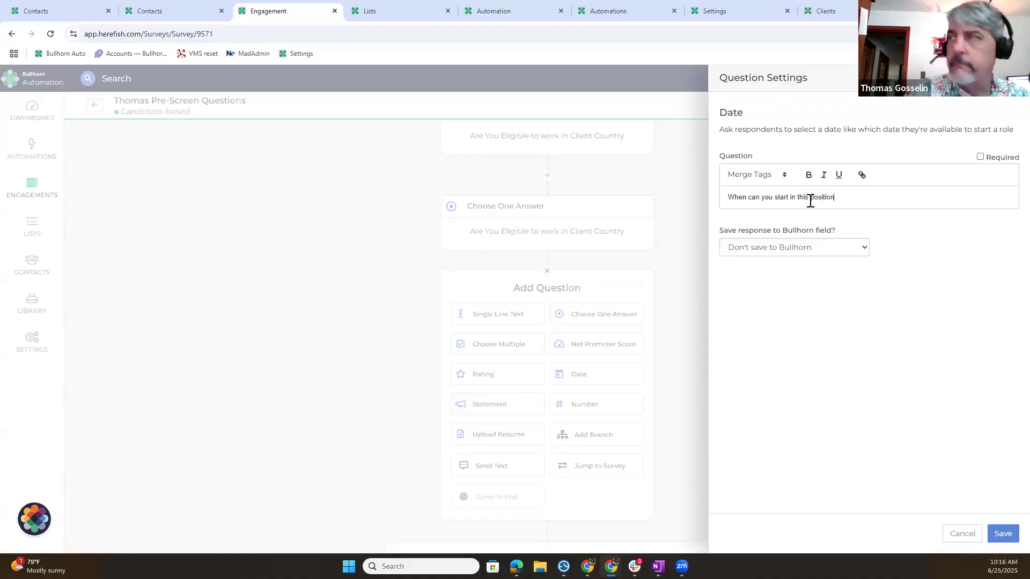
{"action": "type", "text": "?"}
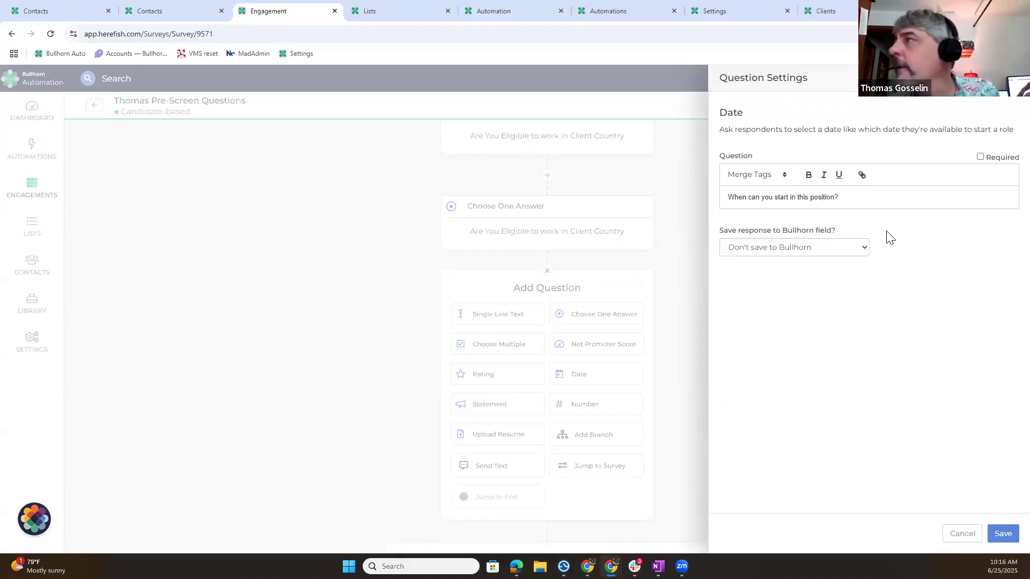
Map the date question's response to the Candidate Date Available field and save the question
{"action": "left_click", "coordinate": [860, 251]}
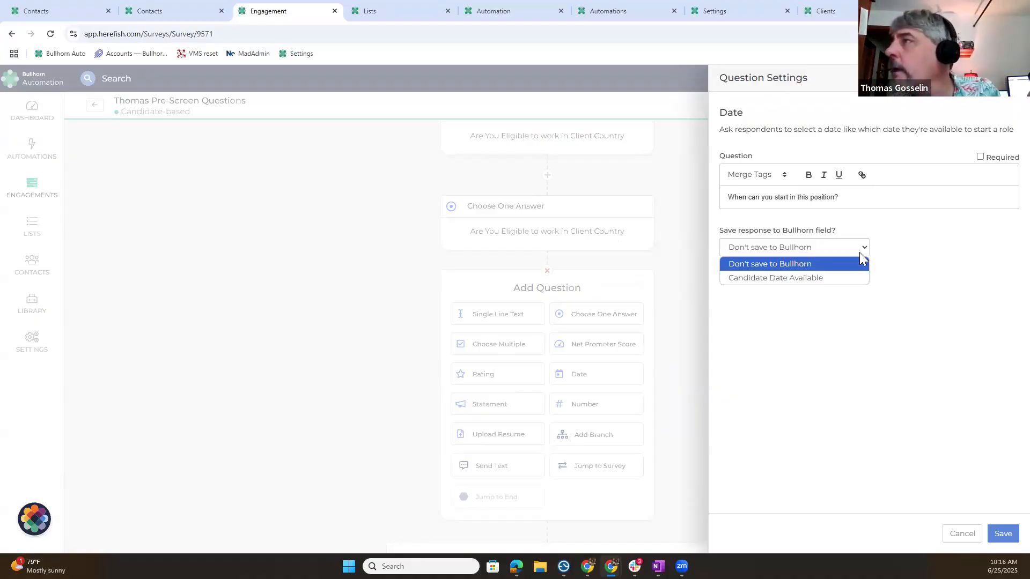
{"action": "left_click", "coordinate": [743, 279]}
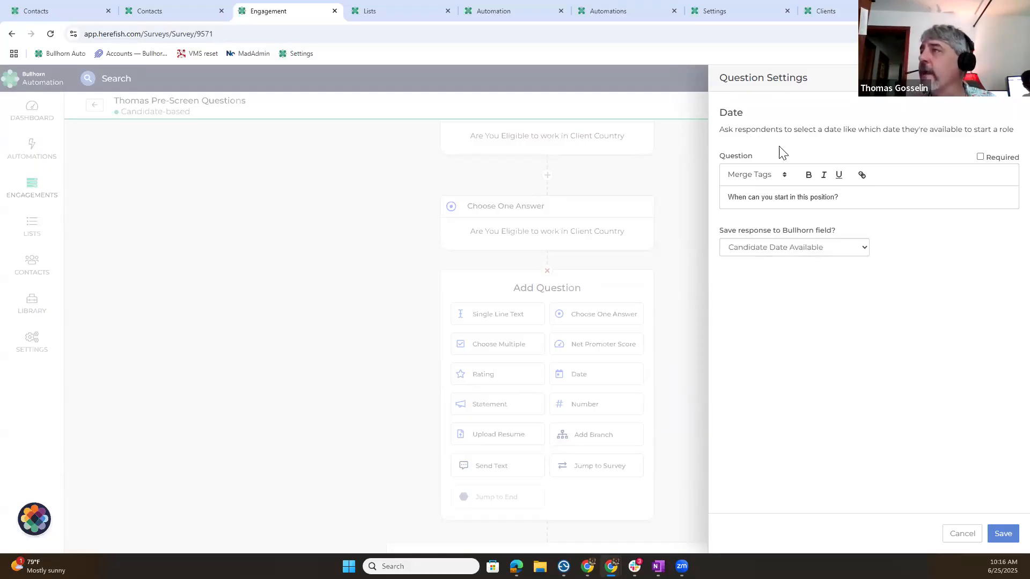
{"action": "left_click", "coordinate": [1000, 538]}
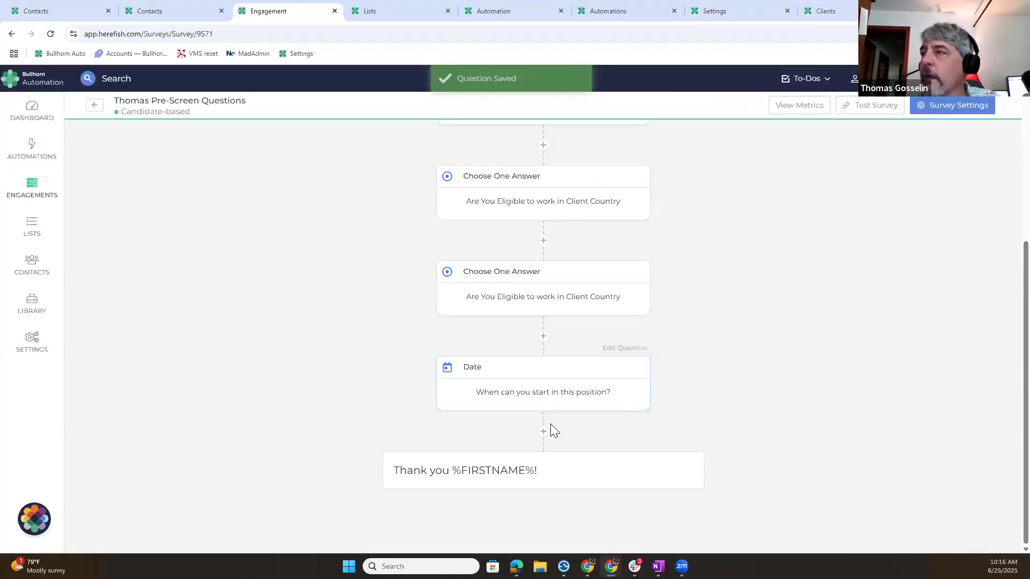
Add a Number question below the start date question with the text "What is your hourly Requirements?"
{"action": "left_click", "coordinate": [542, 432]}
{"action": "scroll", "coordinate": [674, 350], "scroll_direction": "down", "scroll_amount": 4}
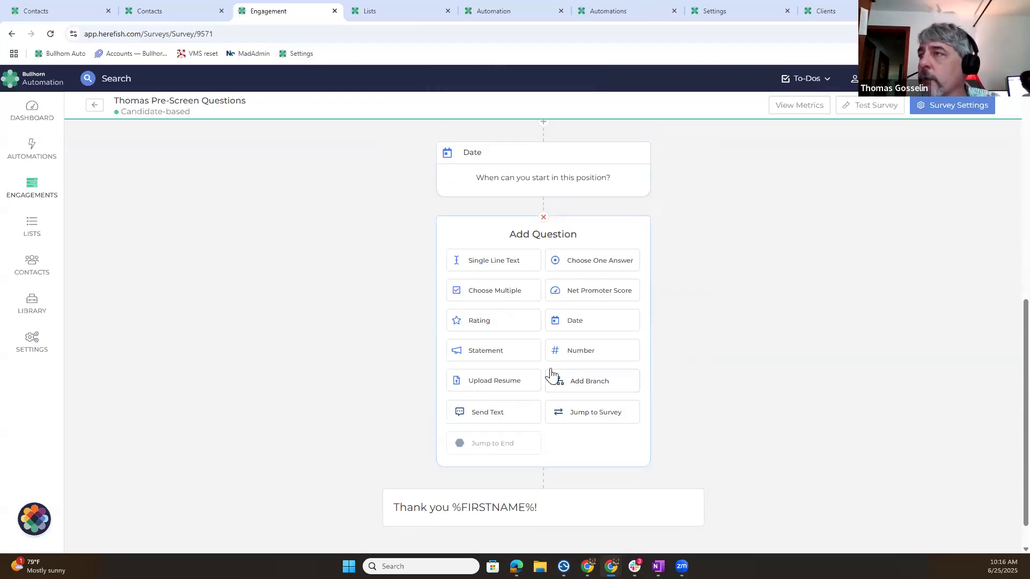
{"action": "left_click", "coordinate": [581, 357]}
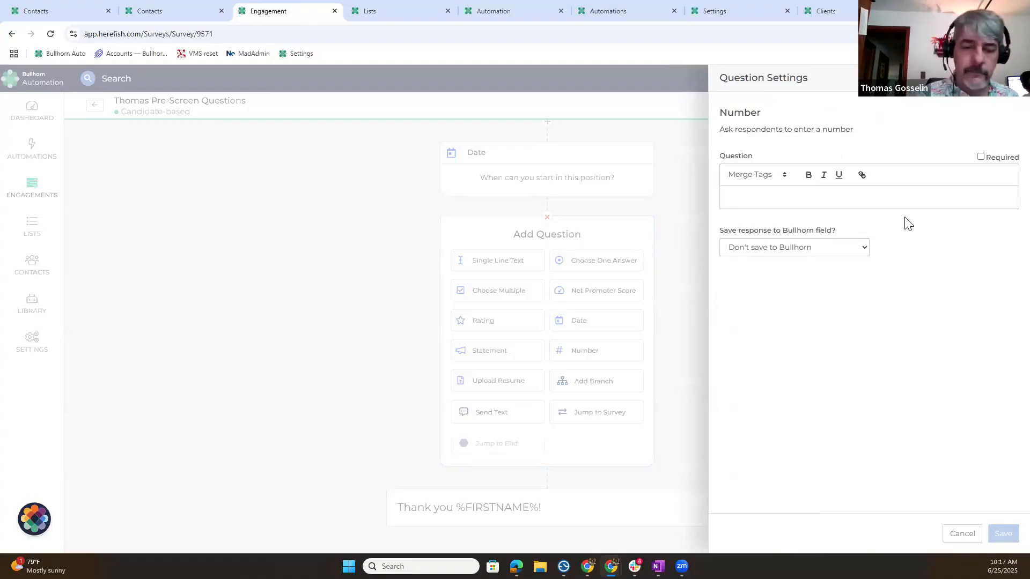
{"action": "type", "text": "What"}
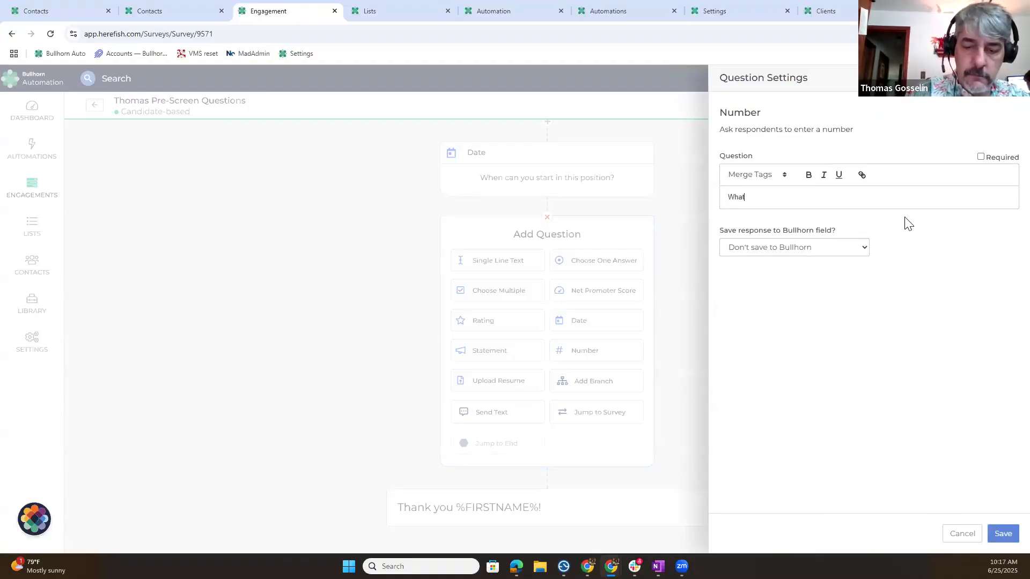
{"action": "type", "text": " is your hourly Requirements"}
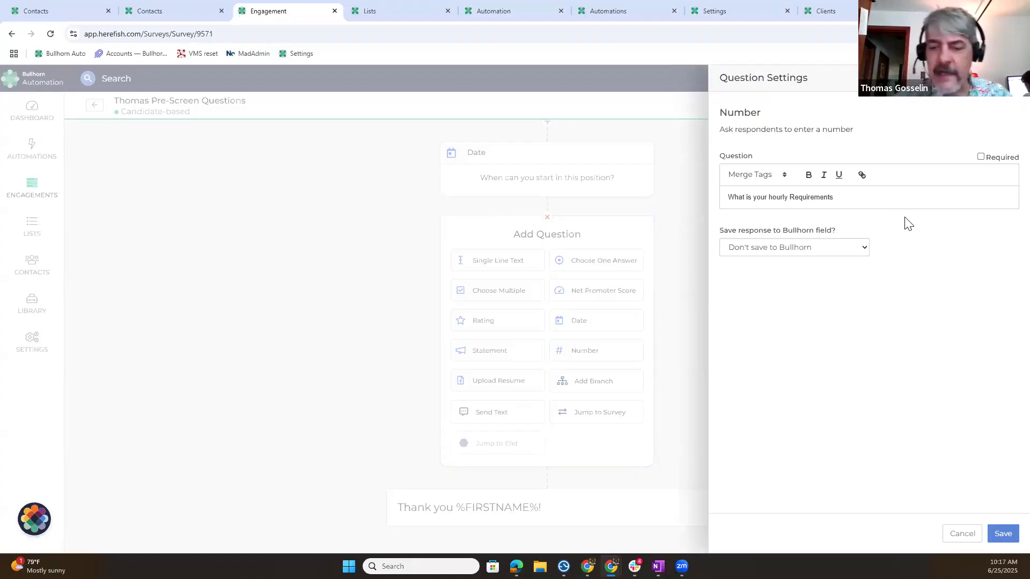
{"action": "type", "text": "?"}
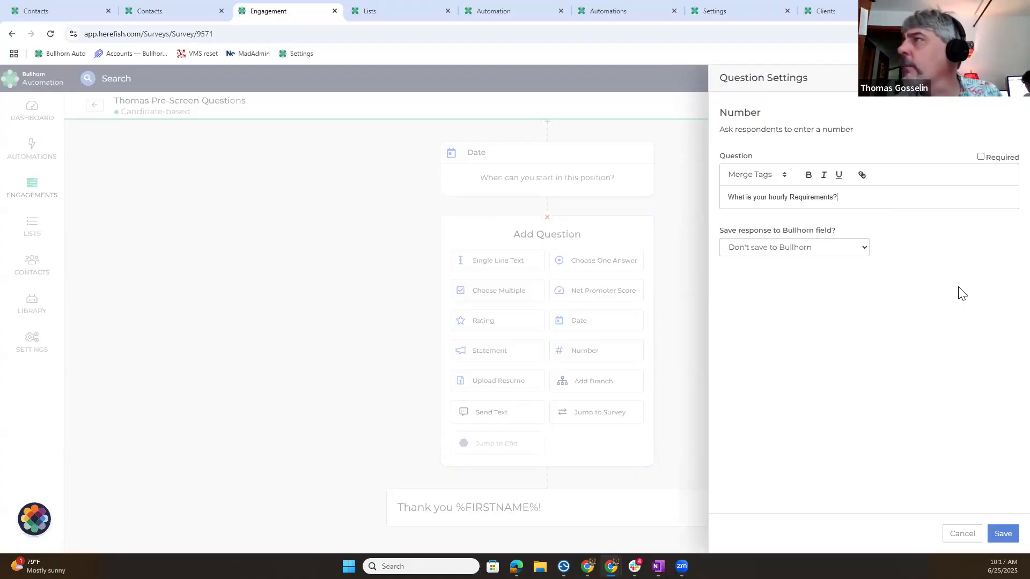
Review the Bullhorn fields offered for the number question, keep "Don't save to Bullhorn", and save the question
{"action": "left_click", "coordinate": [862, 248]}
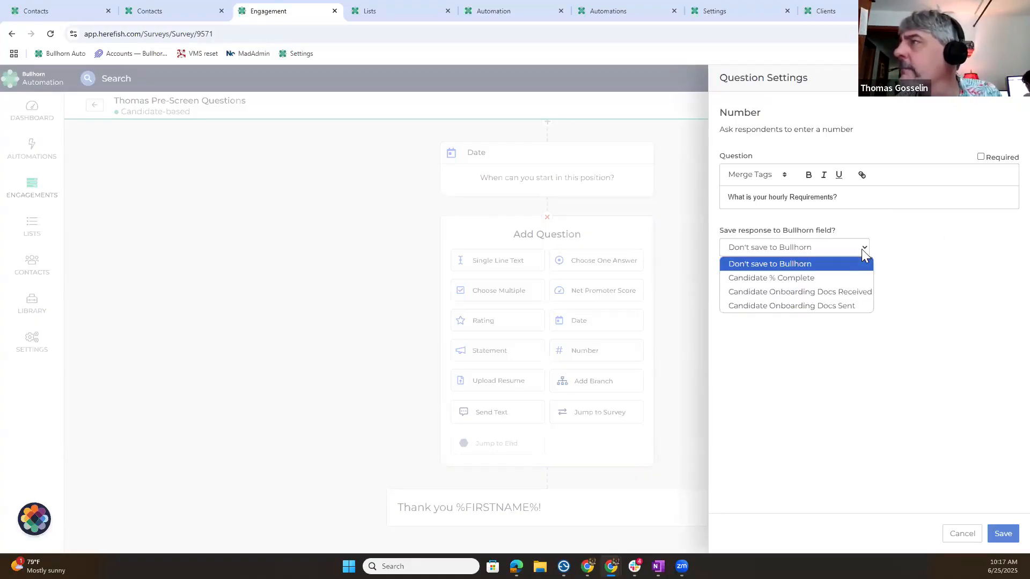
{"action": "left_click", "coordinate": [910, 240]}
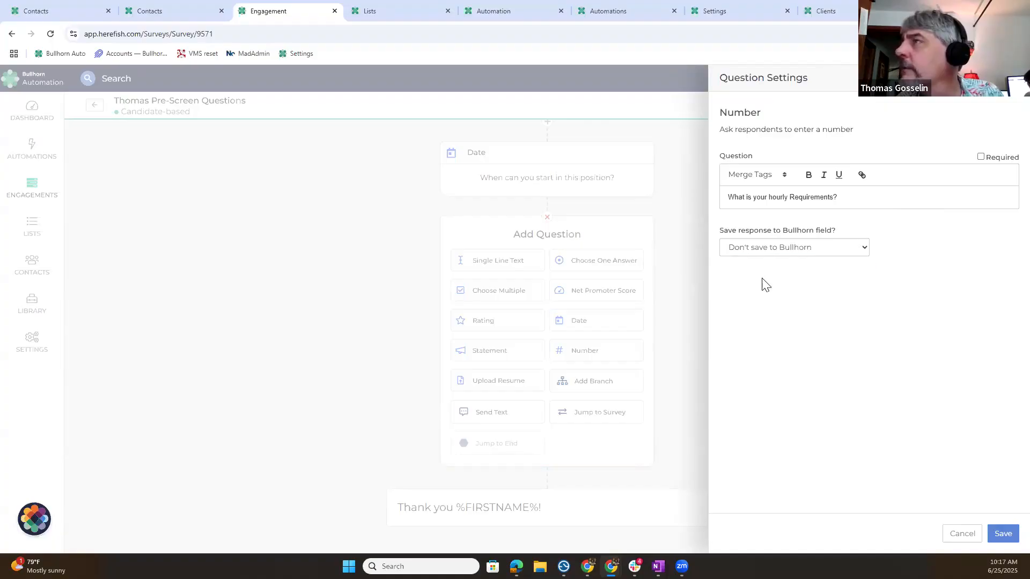
{"action": "left_click", "coordinate": [1003, 534]}
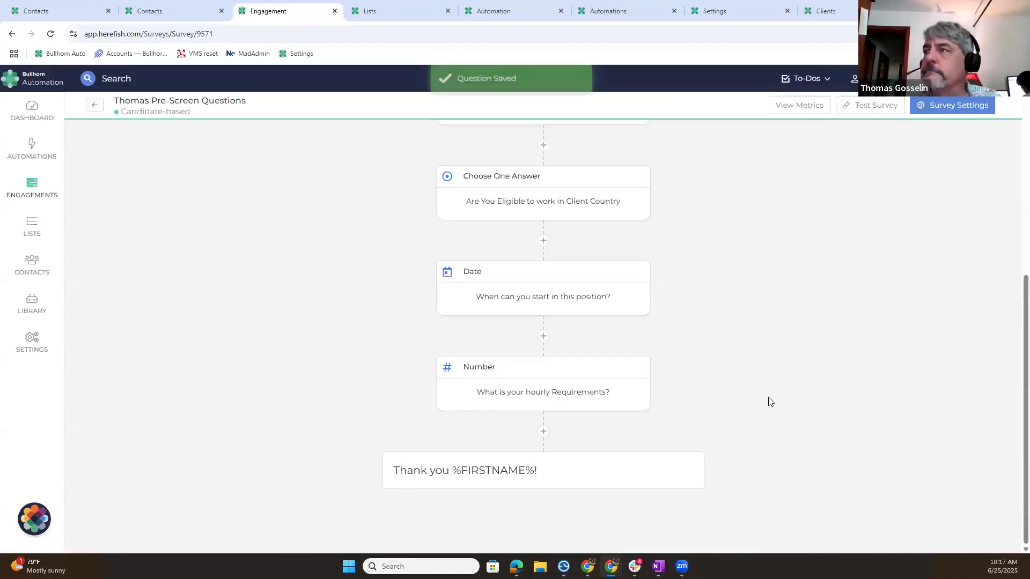
Add a Choose One Answer question below the hourly requirements question with the text "Are you at least 18 year old?"
{"action": "left_click", "coordinate": [542, 433]}
{"action": "scroll", "coordinate": [660, 368], "scroll_direction": "down", "scroll_amount": 3}
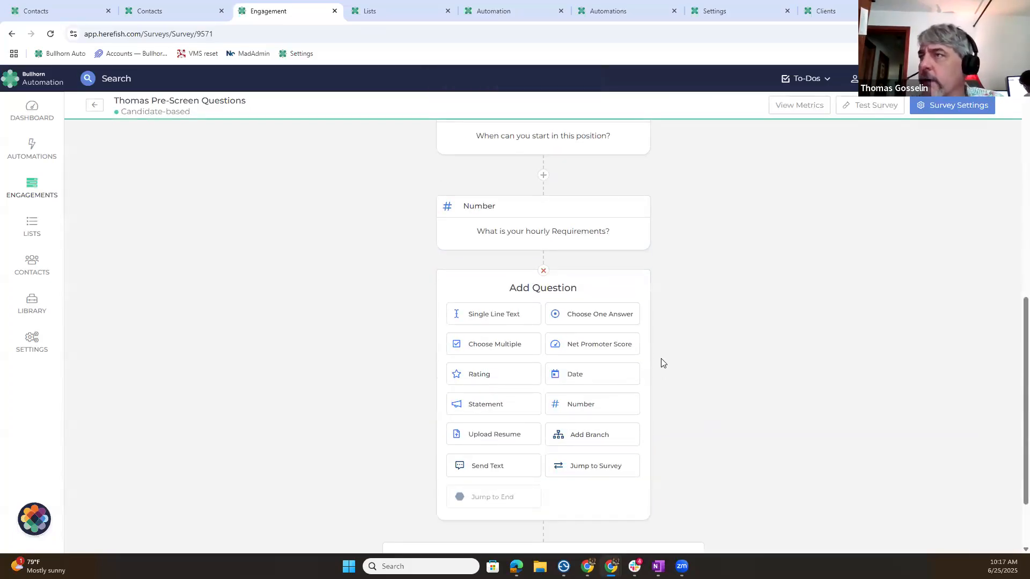
{"action": "left_click", "coordinate": [607, 317]}
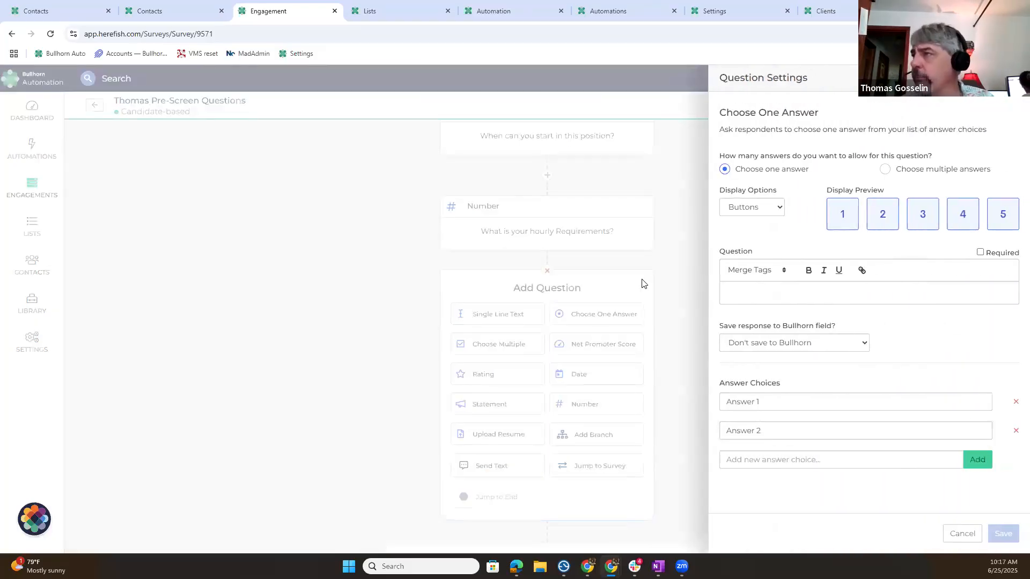
{"action": "left_click", "coordinate": [815, 295]}
{"action": "type", "text": "Are"}
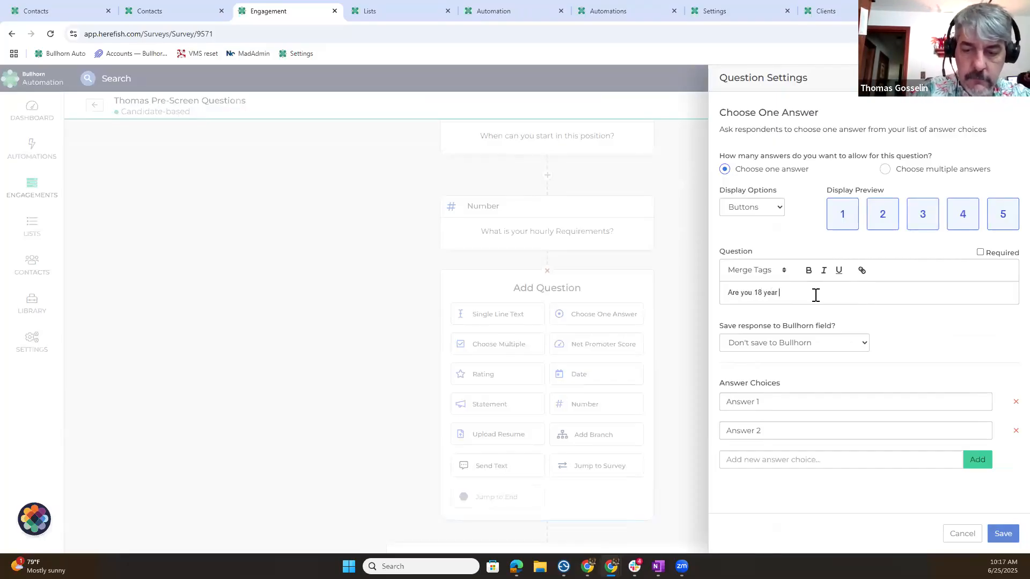
{"action": "type", "text": "you 18 year ol"}
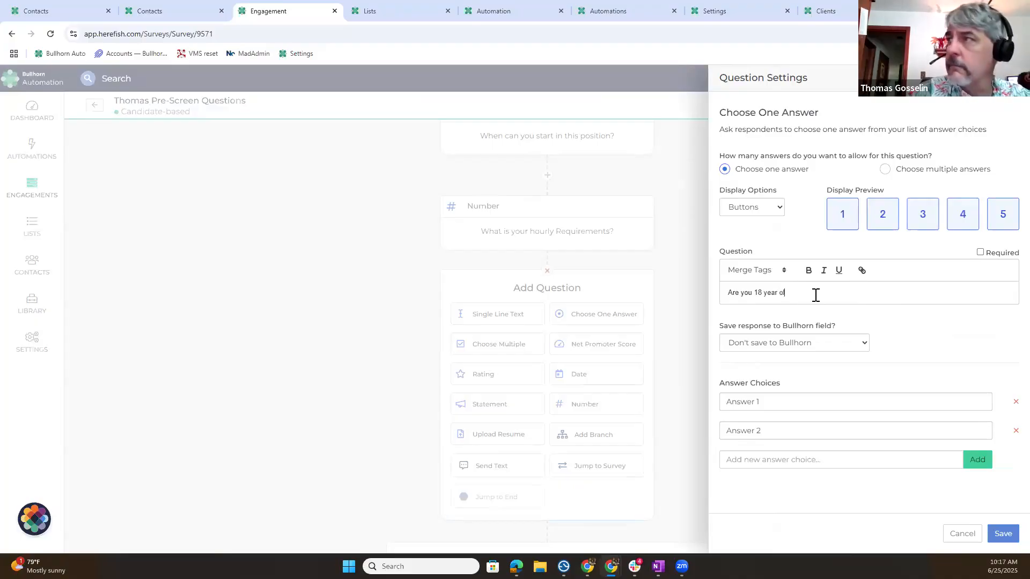
{"action": "type", "text": "d"}
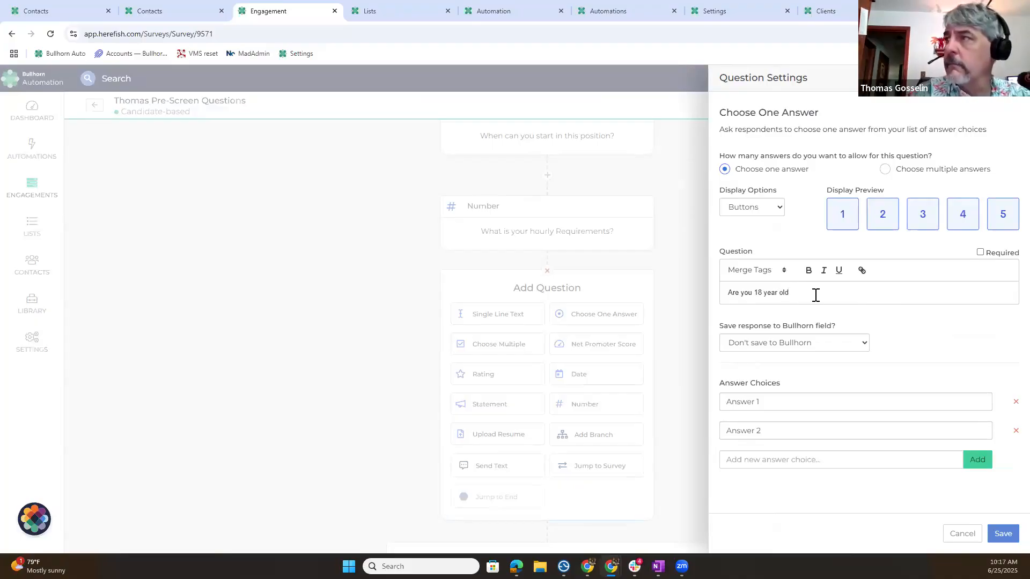
{"action": "left_click", "coordinate": [757, 293]}
{"action": "type", "text": "at"}
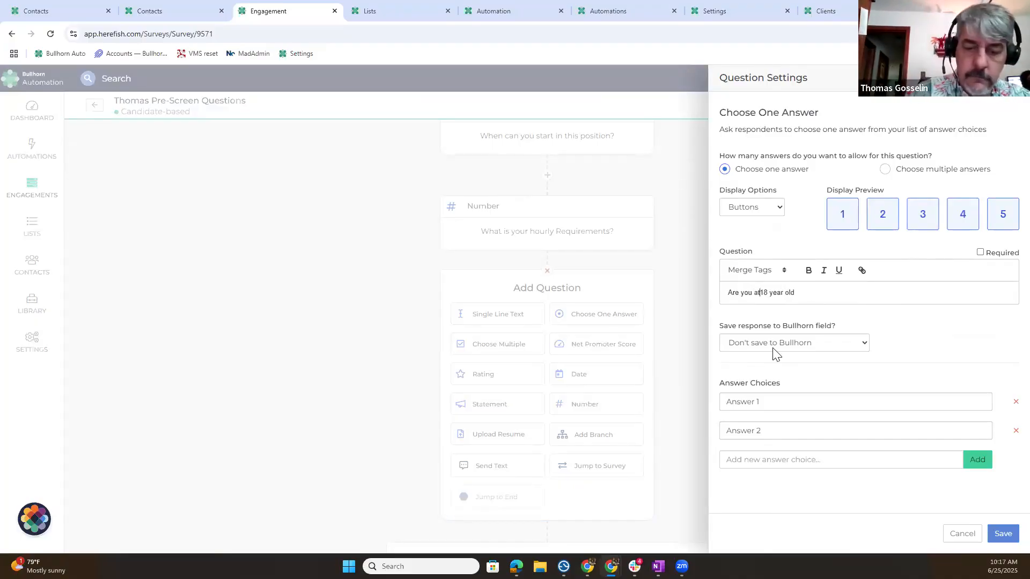
{"action": "type", "text": " least"}
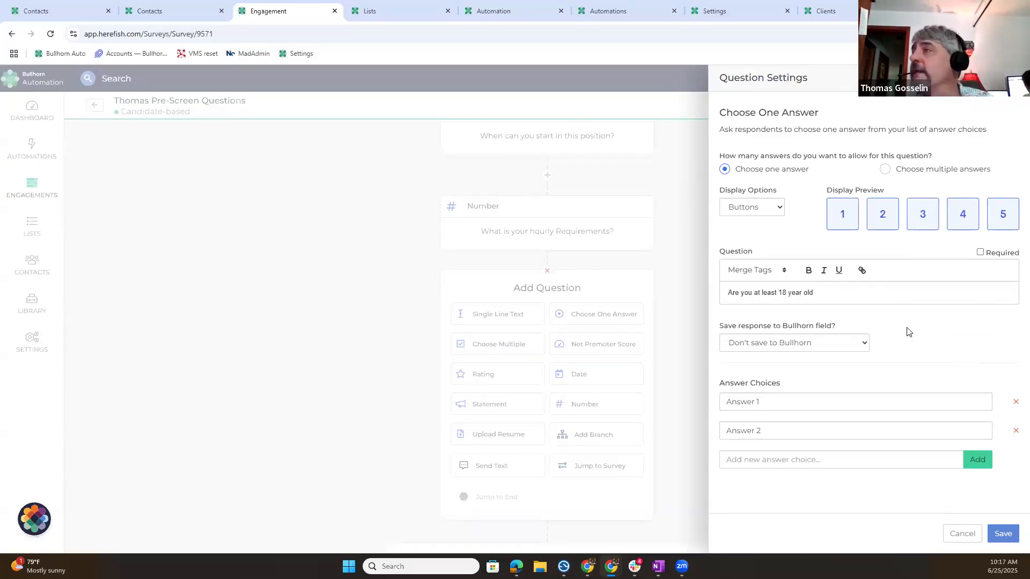
{"action": "left_click", "coordinate": [832, 291]}
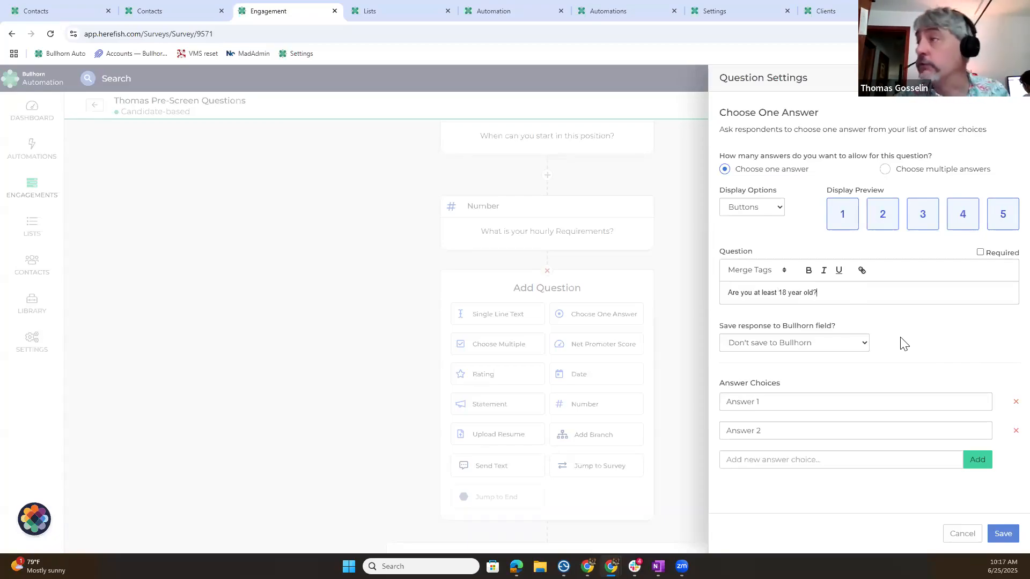
Keep "Don't save to Bullhorn" for the age question, set its answer choices to Yes and No, and save it
{"action": "left_click", "coordinate": [864, 345]}
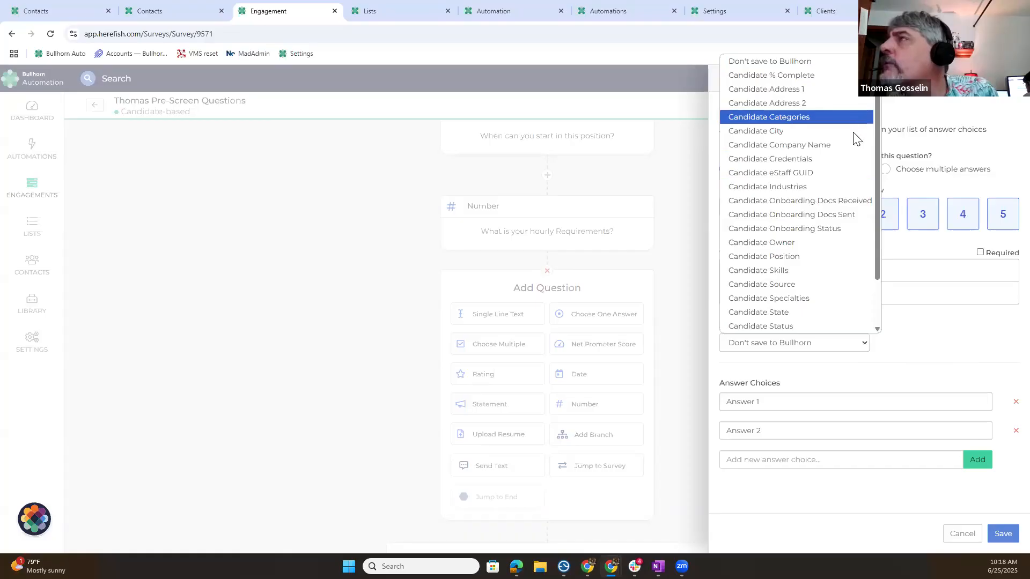
{"action": "scroll", "coordinate": [856, 155], "scroll_direction": "down", "scroll_amount": 1}
{"action": "scroll", "coordinate": [856, 154], "scroll_direction": "down", "scroll_amount": 1}
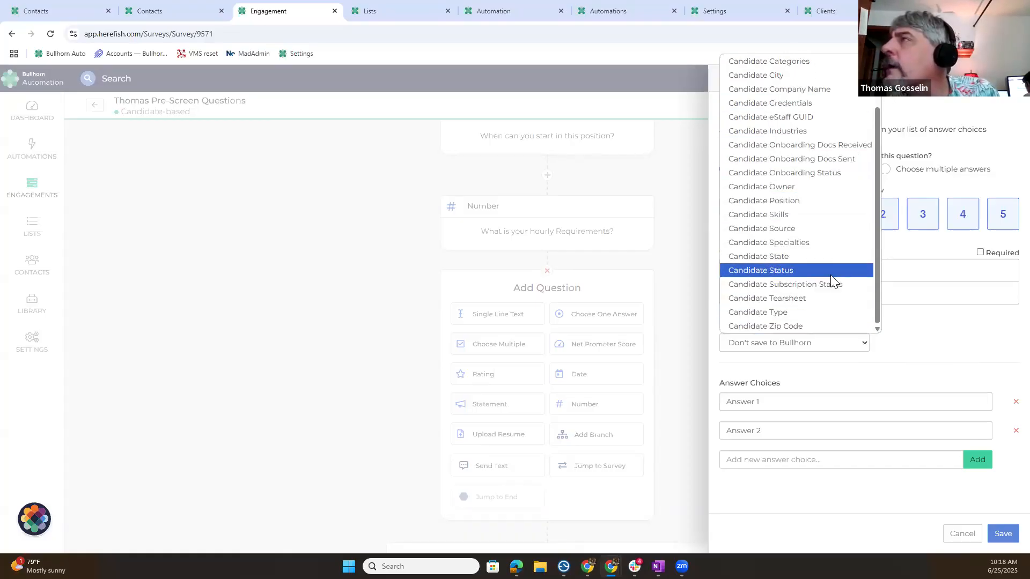
{"action": "scroll", "coordinate": [832, 281], "scroll_direction": "up", "scroll_amount": 1}
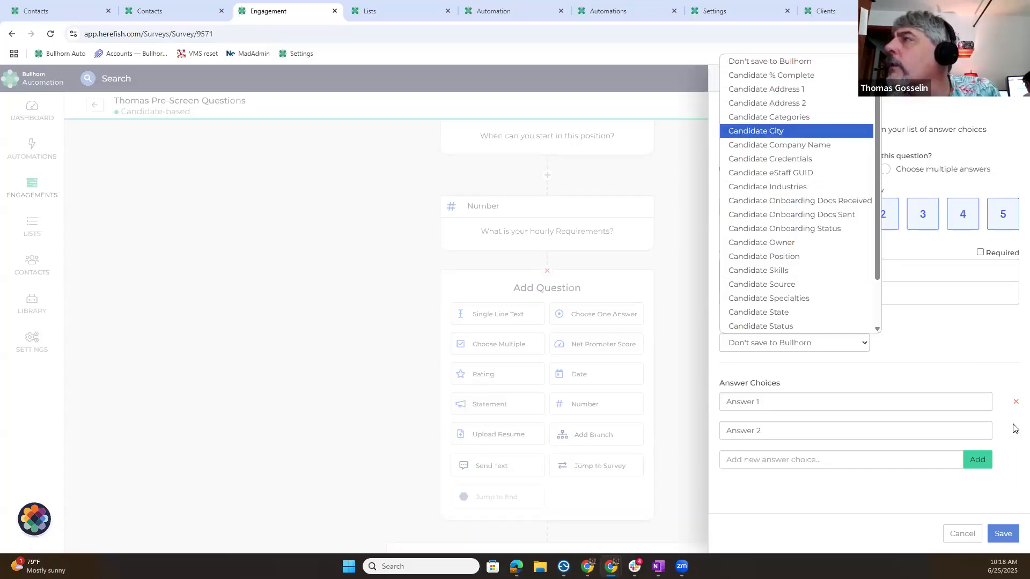
{"action": "left_click", "coordinate": [765, 406]}
{"action": "key", "text": "Tab"}
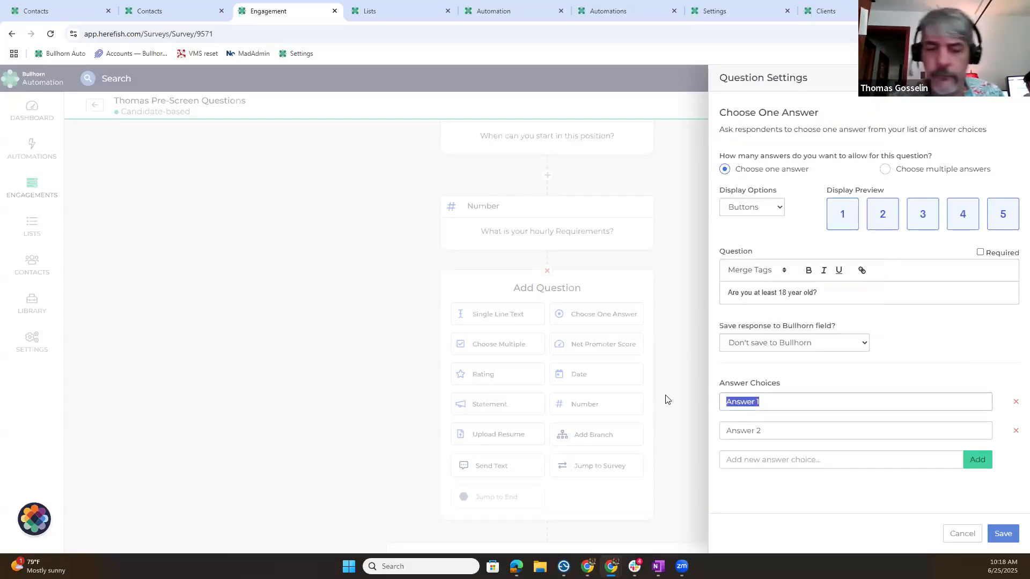
{"action": "type", "text": "Yes"}
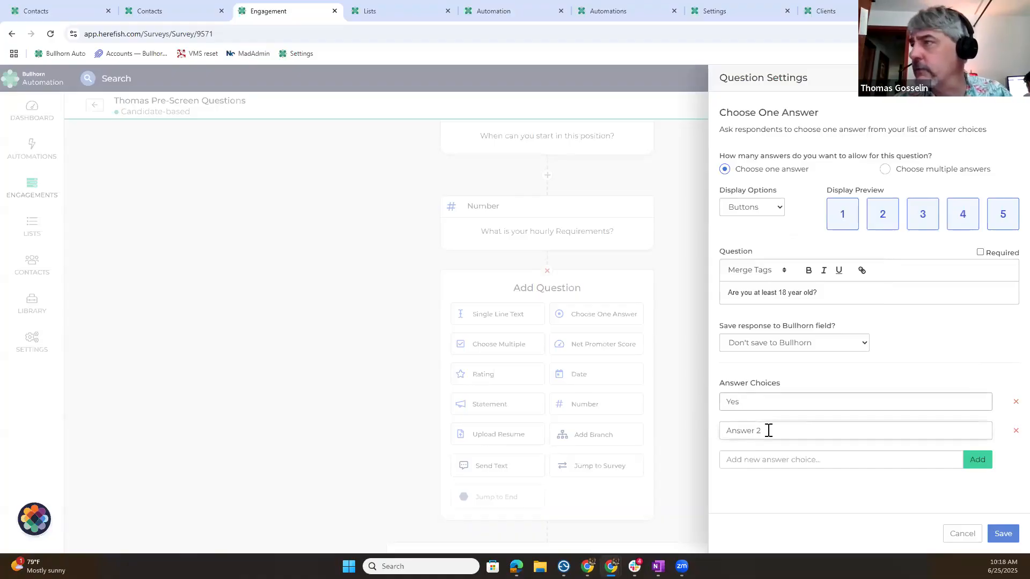
{"action": "left_click_drag", "start_coordinate": [770, 430], "coordinate": [688, 432]}
{"action": "type", "text": "No"}
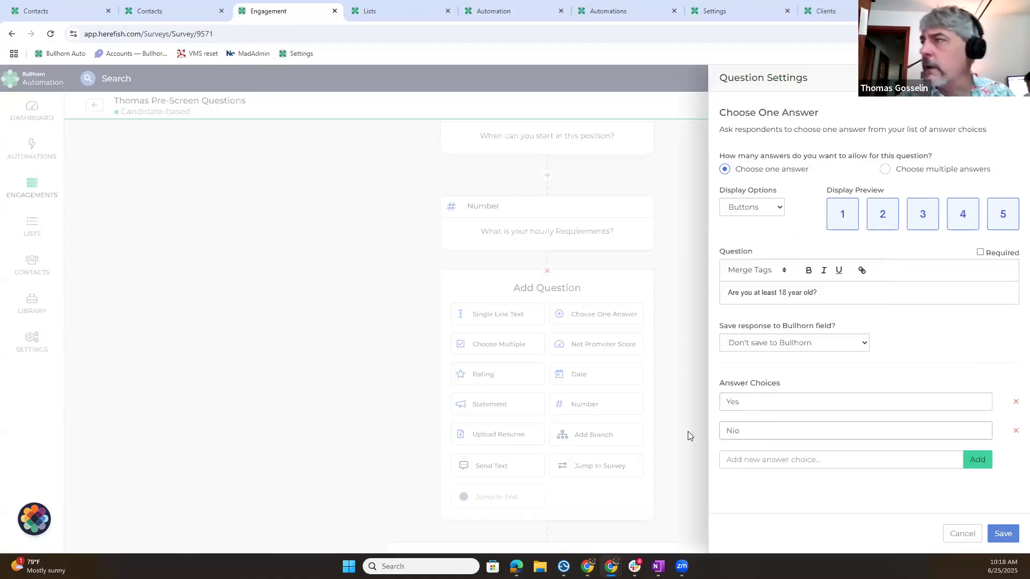
{"action": "key", "text": "BackSpace"}
{"action": "type", "text": "O"}
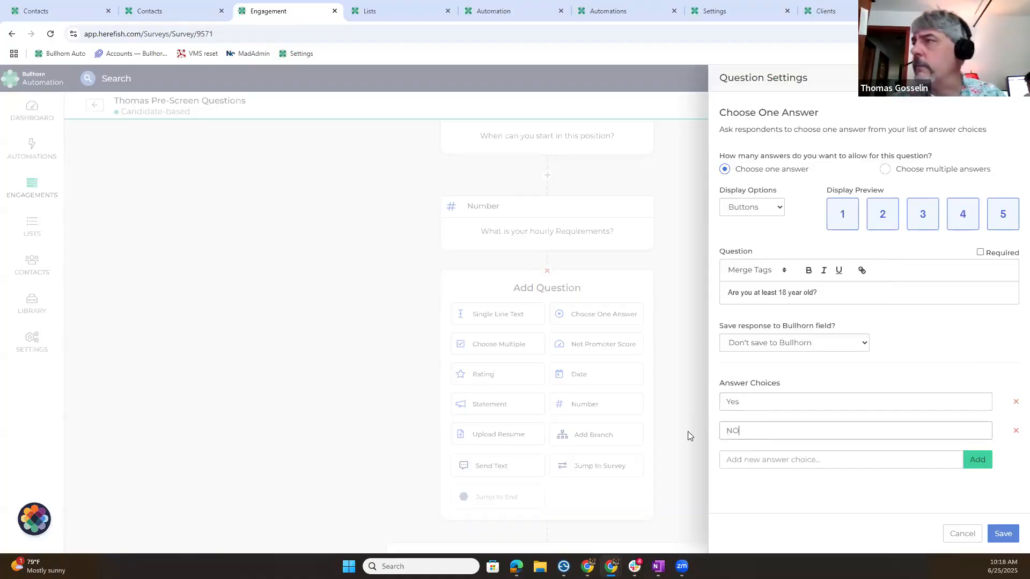
{"action": "key", "text": "BackSpace"}
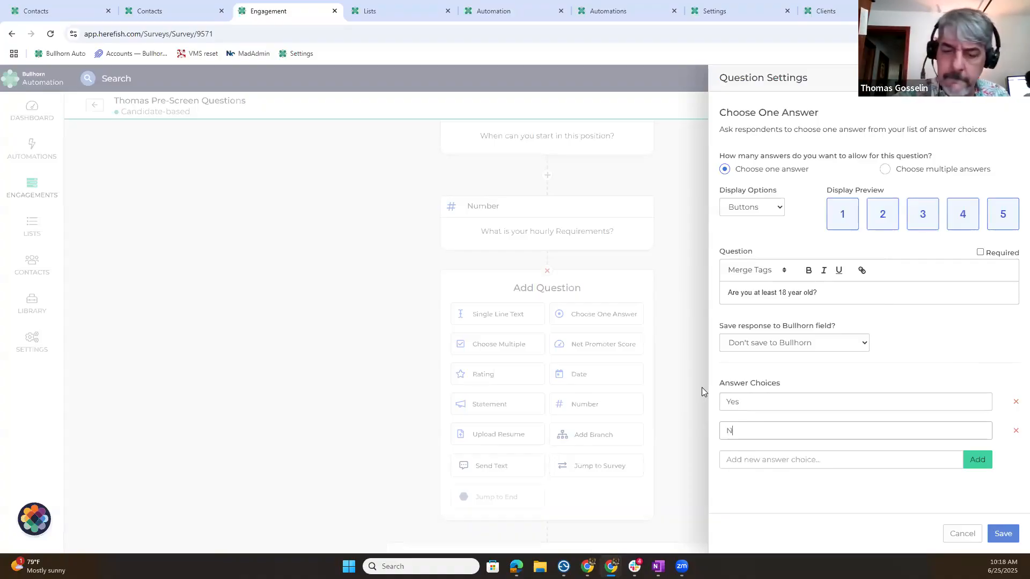
{"action": "type", "text": "o"}
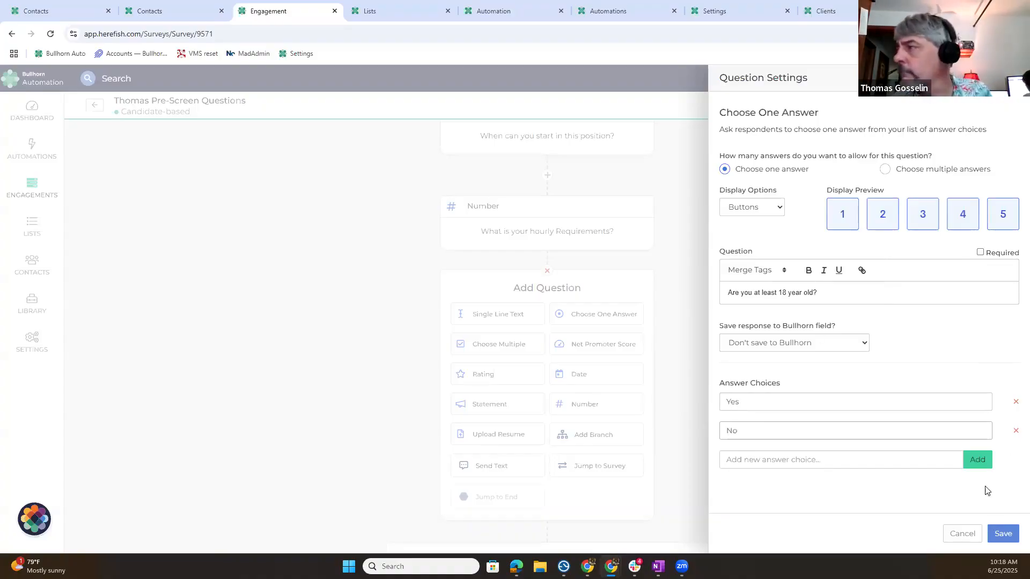
{"action": "left_click", "coordinate": [1004, 539]}
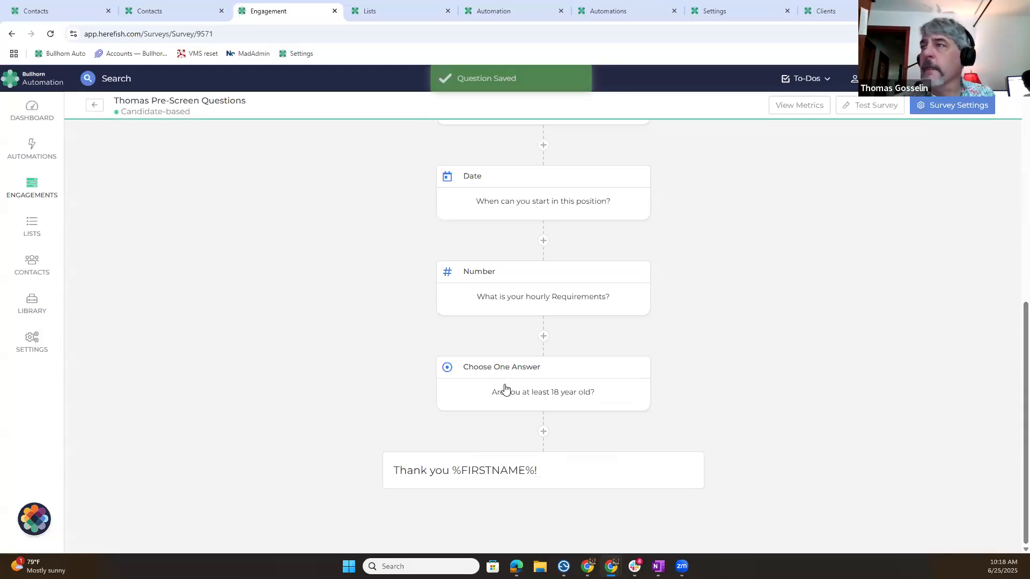
Add a branch below the age question for the answer Yes and save it
{"action": "left_click", "coordinate": [543, 432]}
{"action": "scroll", "coordinate": [782, 271], "scroll_direction": "down", "scroll_amount": 5}
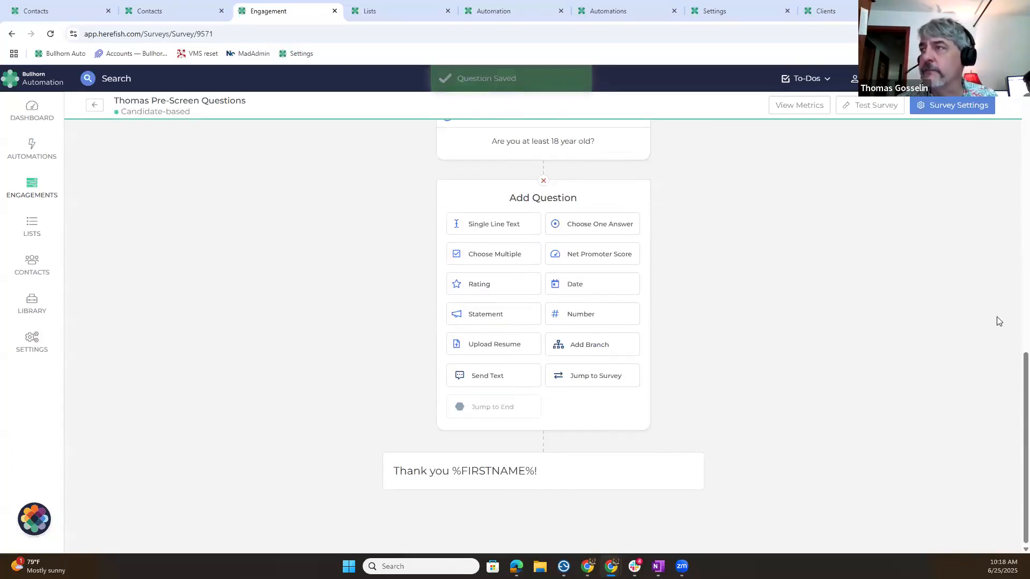
{"action": "left_click", "coordinate": [592, 347]}
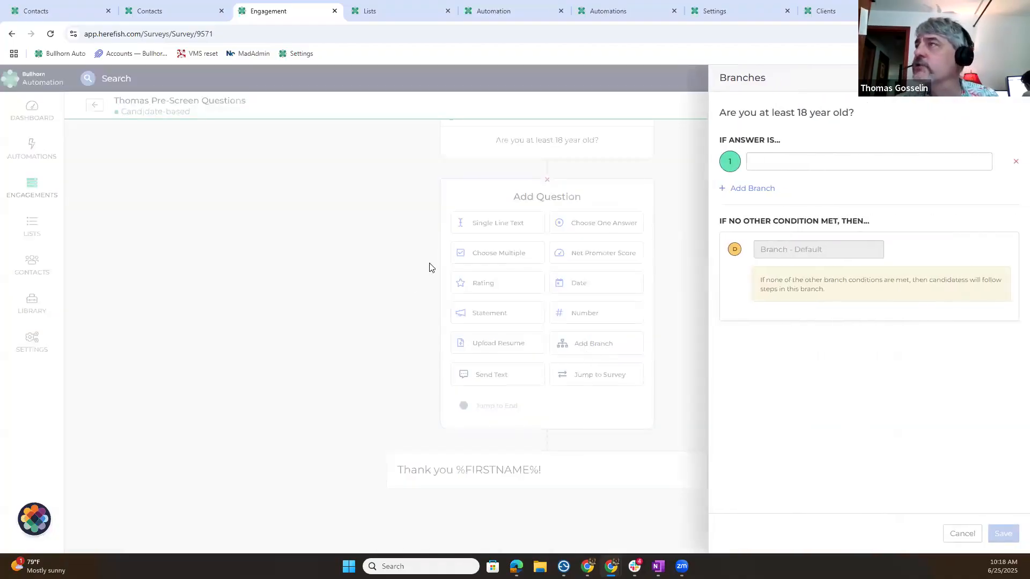
{"action": "left_click", "coordinate": [814, 163]}
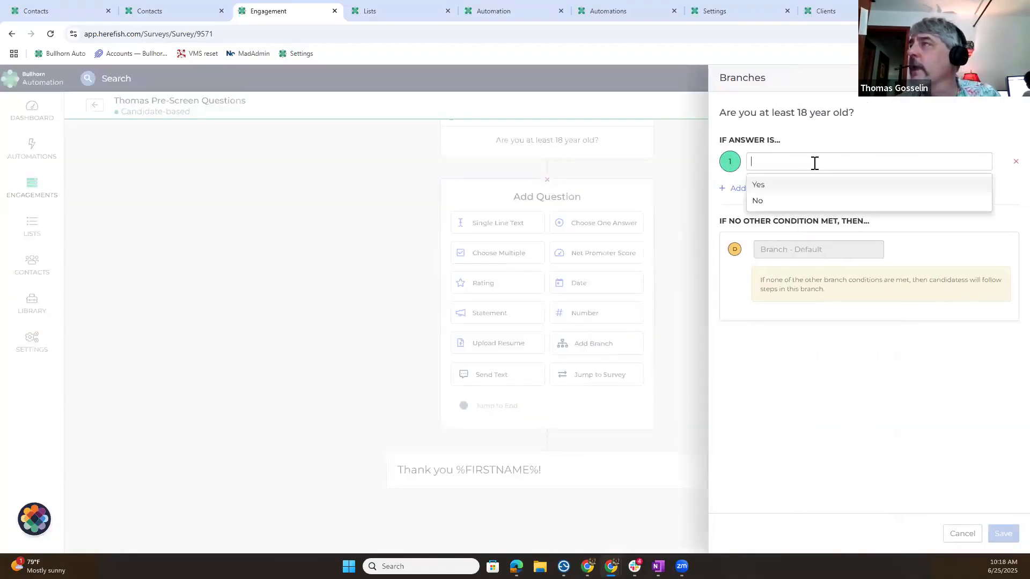
{"action": "left_click", "coordinate": [759, 184]}
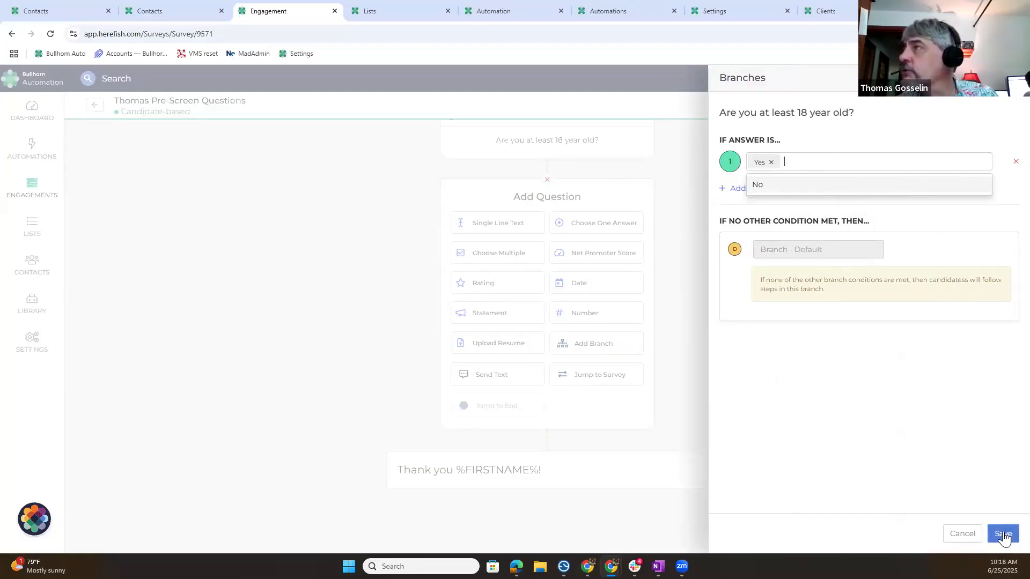
{"action": "left_click", "coordinate": [861, 381]}
{"action": "left_click", "coordinate": [1002, 533]}
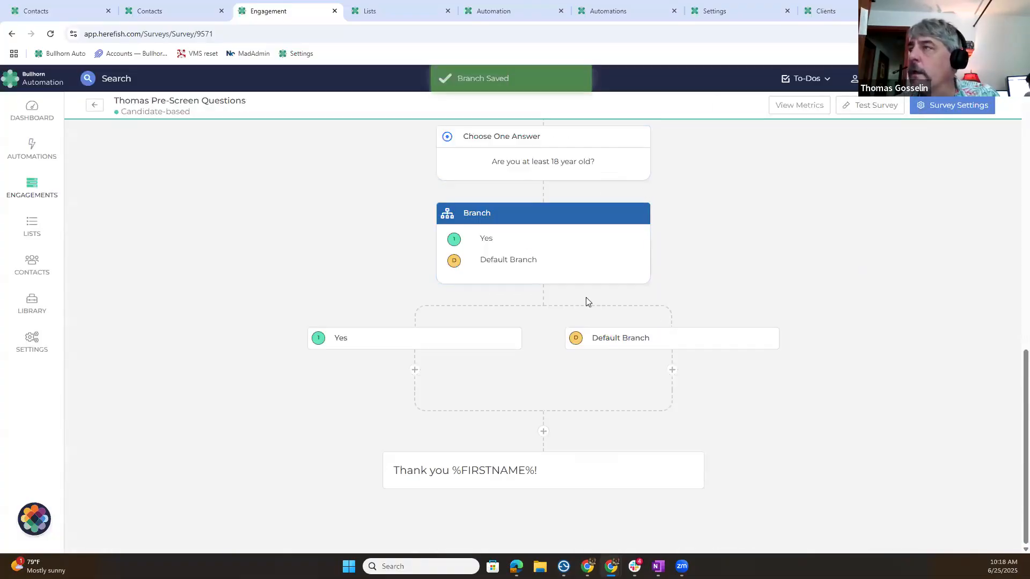
Add a second branch for the answer No to the age question's branching and save the change
{"action": "left_click", "coordinate": [522, 233]}
{"action": "left_click", "coordinate": [752, 192]}
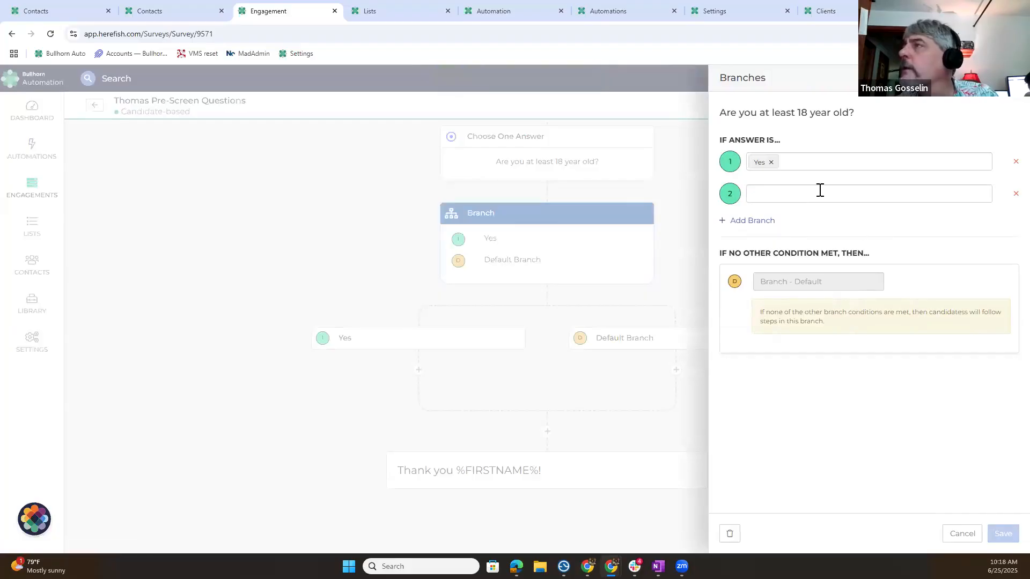
{"action": "left_click", "coordinate": [818, 193]}
{"action": "left_click", "coordinate": [790, 219]}
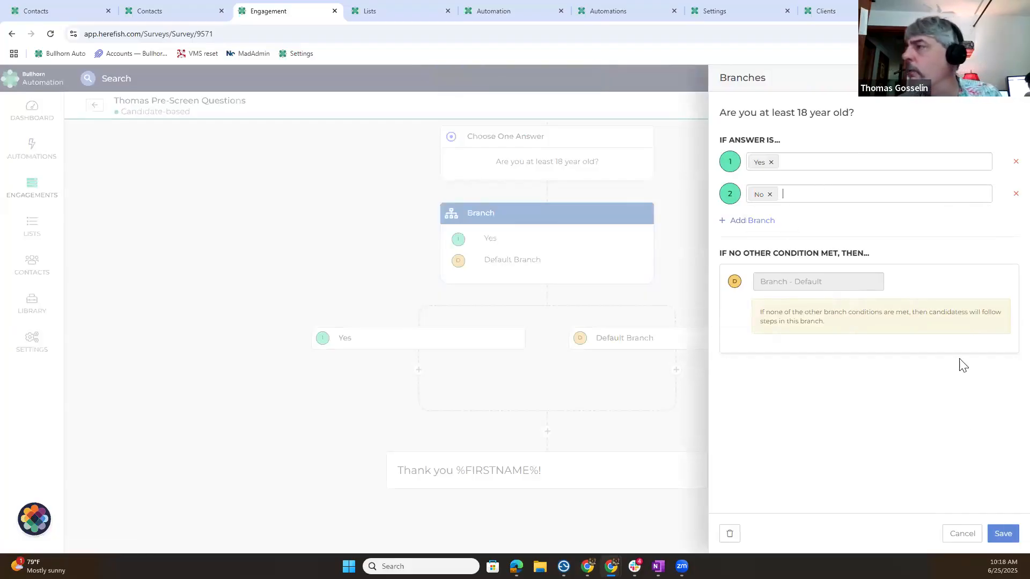
{"action": "left_click", "coordinate": [1002, 534]}
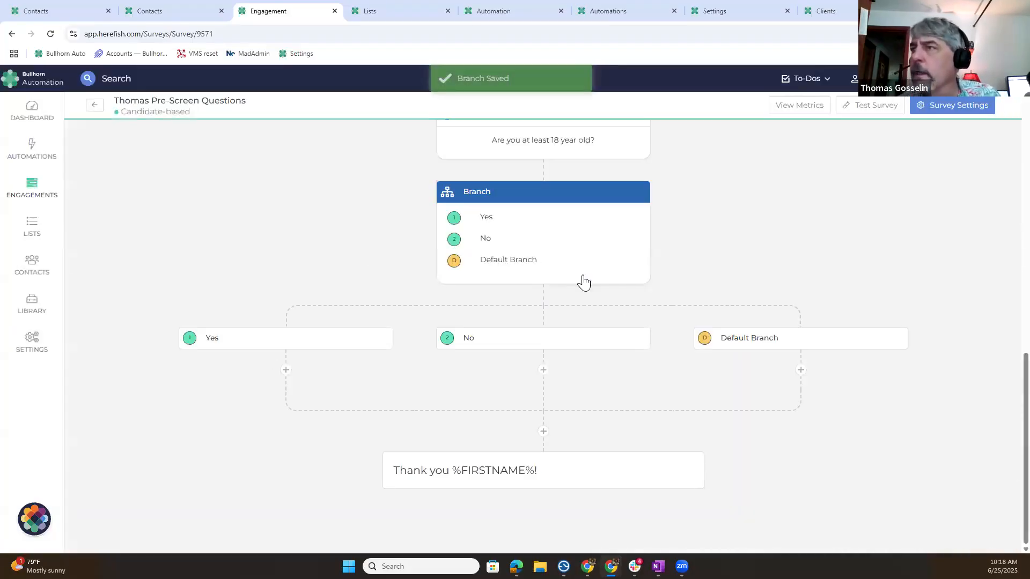
Add a Jump to End action under the No branch and save it
{"action": "left_click", "coordinate": [544, 370]}
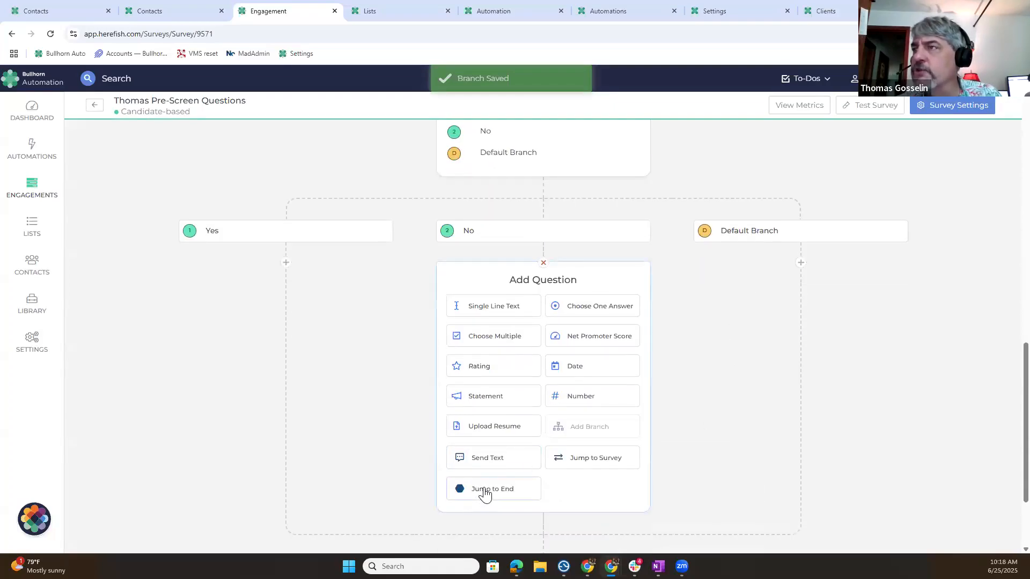
{"action": "left_click", "coordinate": [483, 491]}
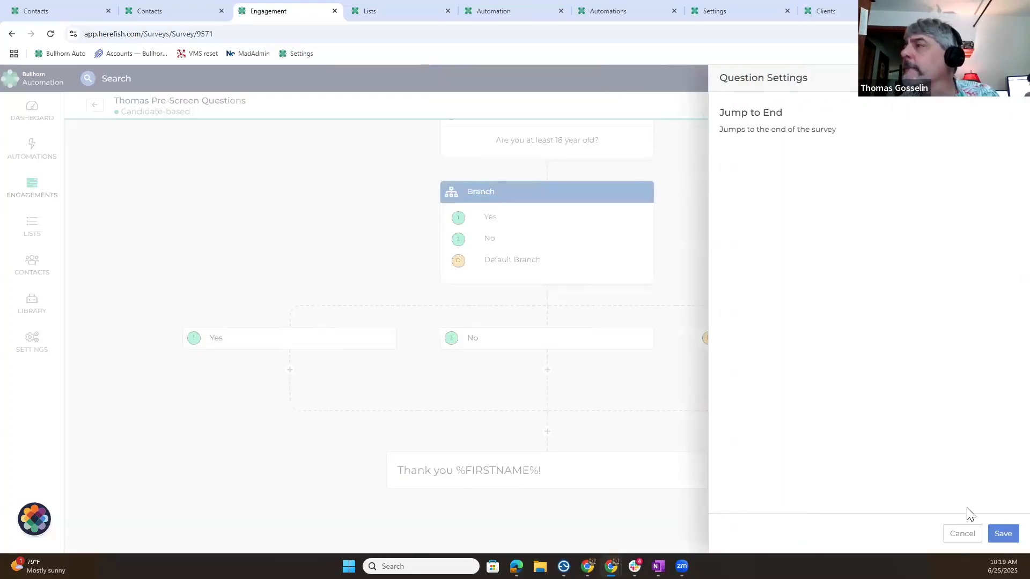
{"action": "left_click", "coordinate": [1003, 534]}
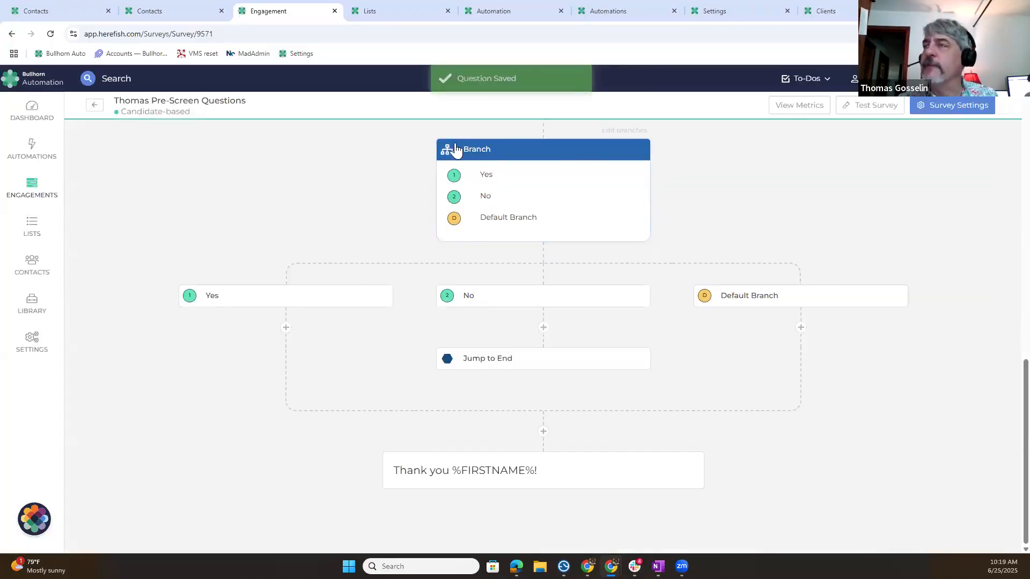
{"action": "mouse_move", "coordinate": [503, 153]}
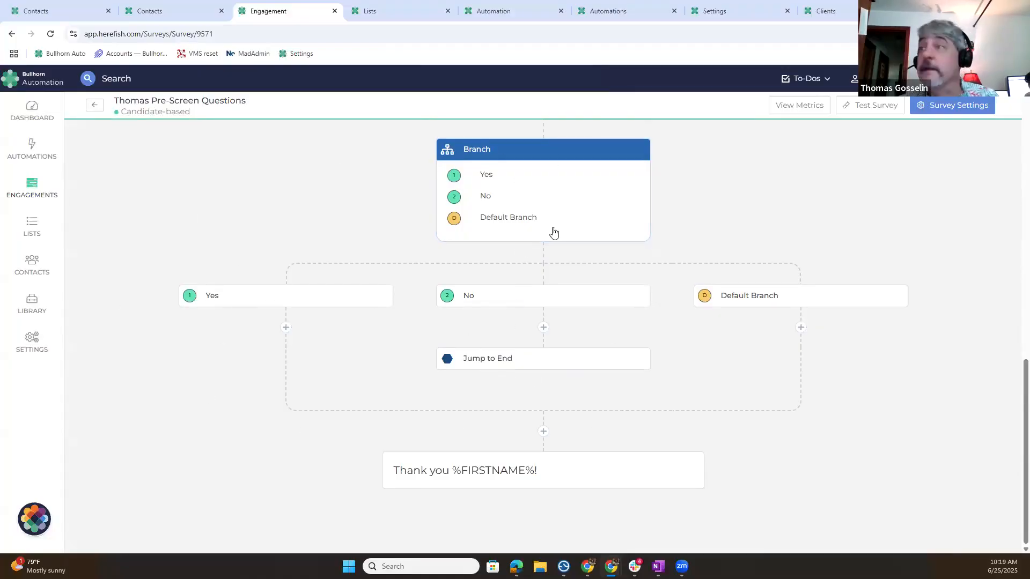
Add an Upload Resume question below the merged branches with the text "Can you update your resume?" and save it
{"action": "left_click", "coordinate": [544, 432]}
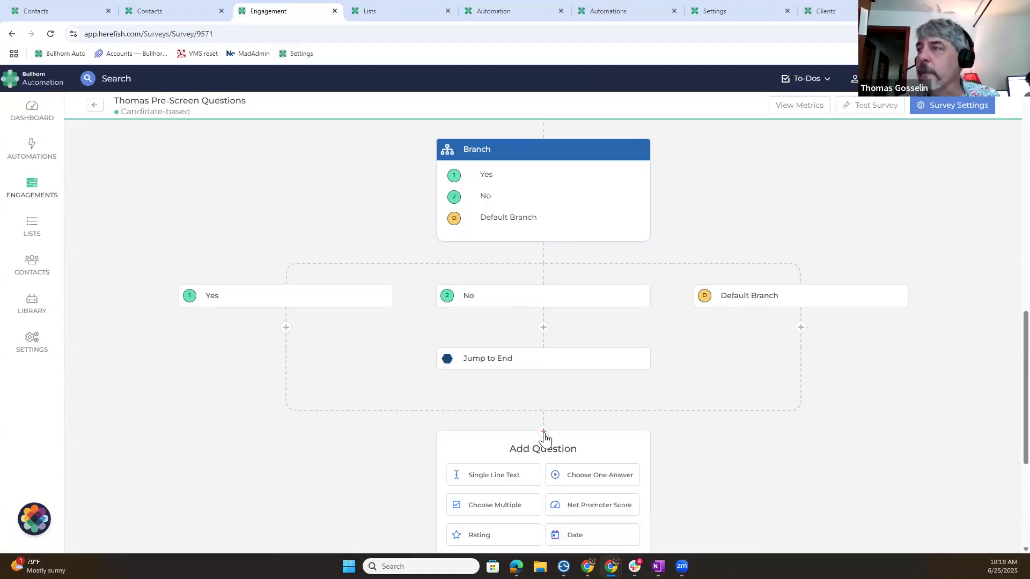
{"action": "scroll", "coordinate": [813, 161], "scroll_direction": "down", "scroll_amount": 3}
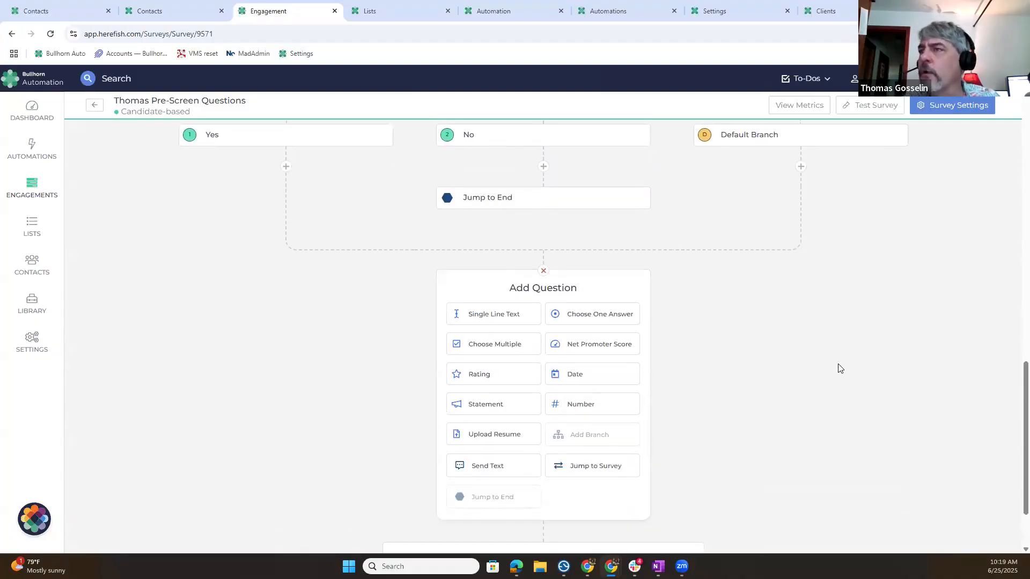
{"action": "left_click", "coordinate": [489, 435]}
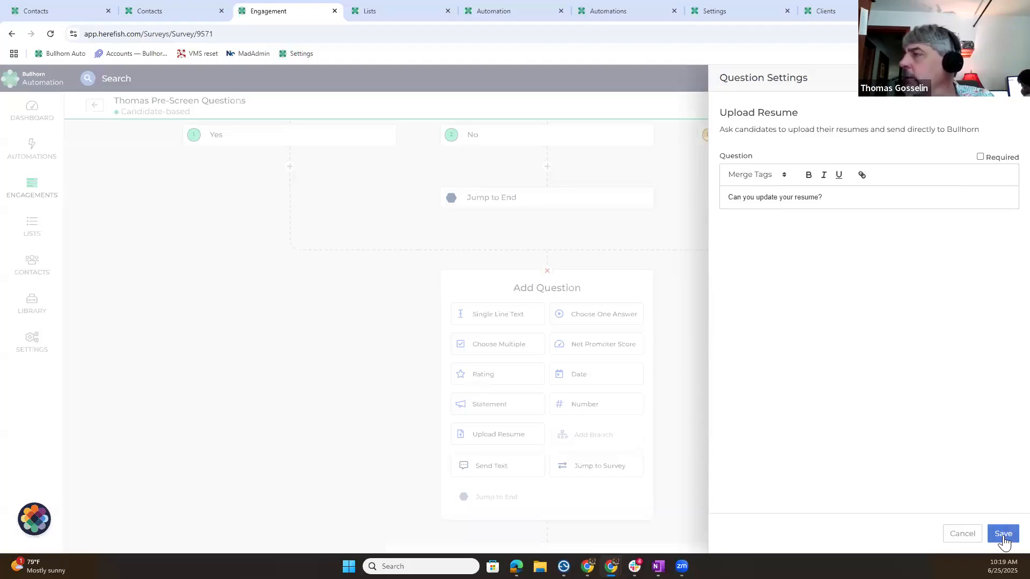
{"action": "left_click", "coordinate": [1001, 536]}
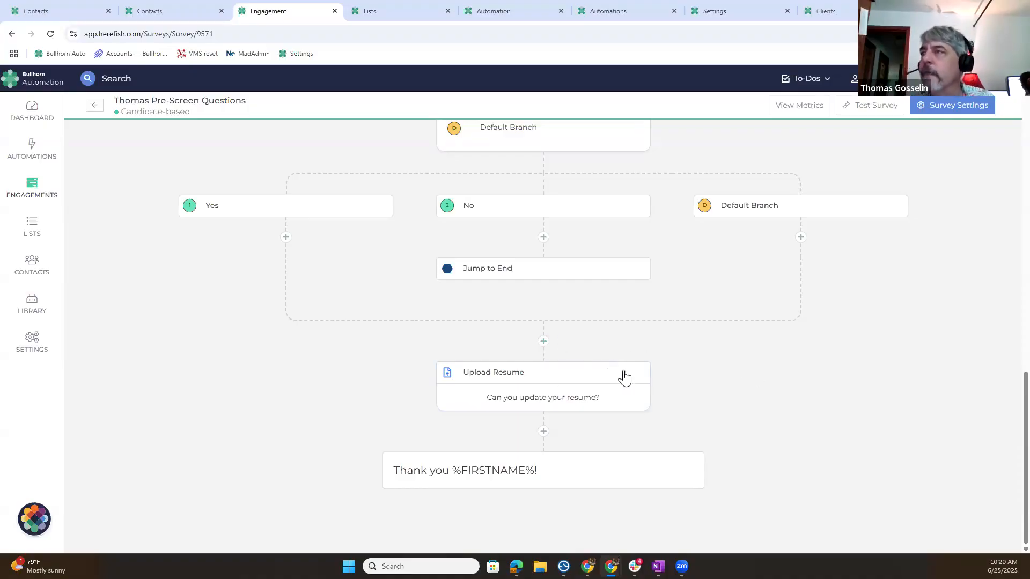
{"action": "scroll", "coordinate": [720, 394], "scroll_direction": "up", "scroll_amount": 9}
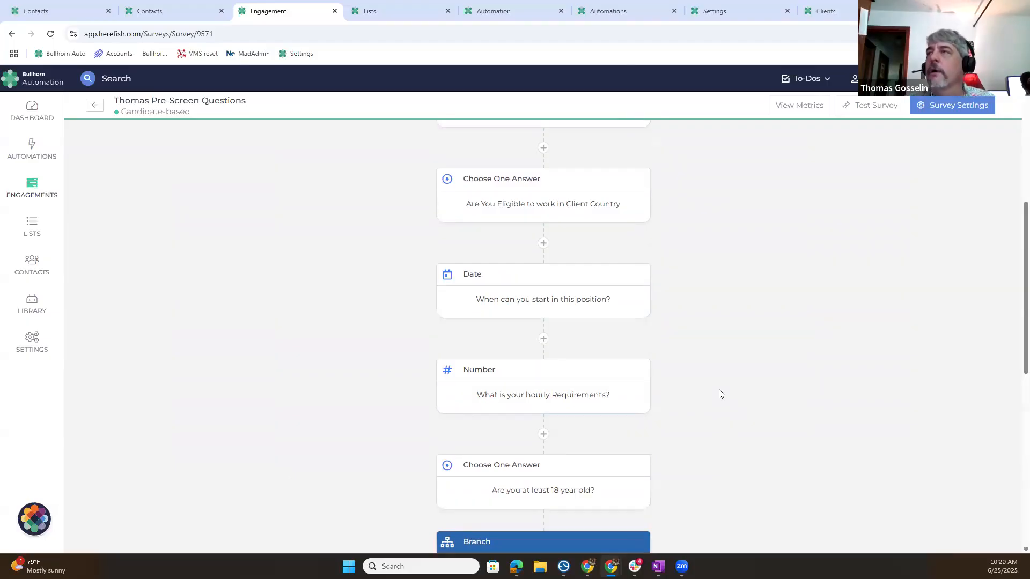
Launch a test of the survey and dismiss the cookie notice on the page where it opens
{"action": "scroll", "coordinate": [720, 394], "scroll_direction": "up", "scroll_amount": 4}
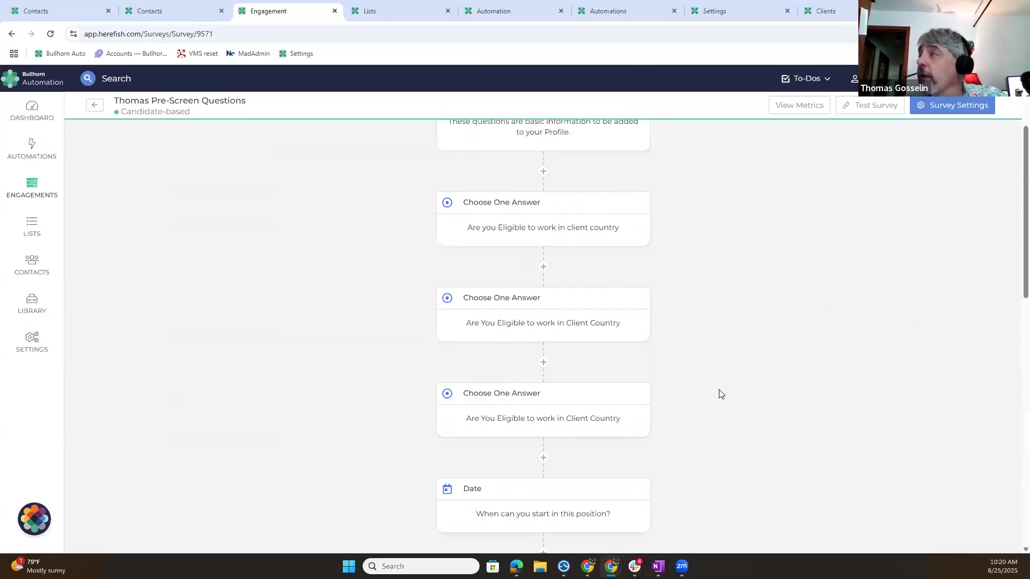
{"action": "scroll", "coordinate": [721, 394], "scroll_direction": "up", "scroll_amount": 3}
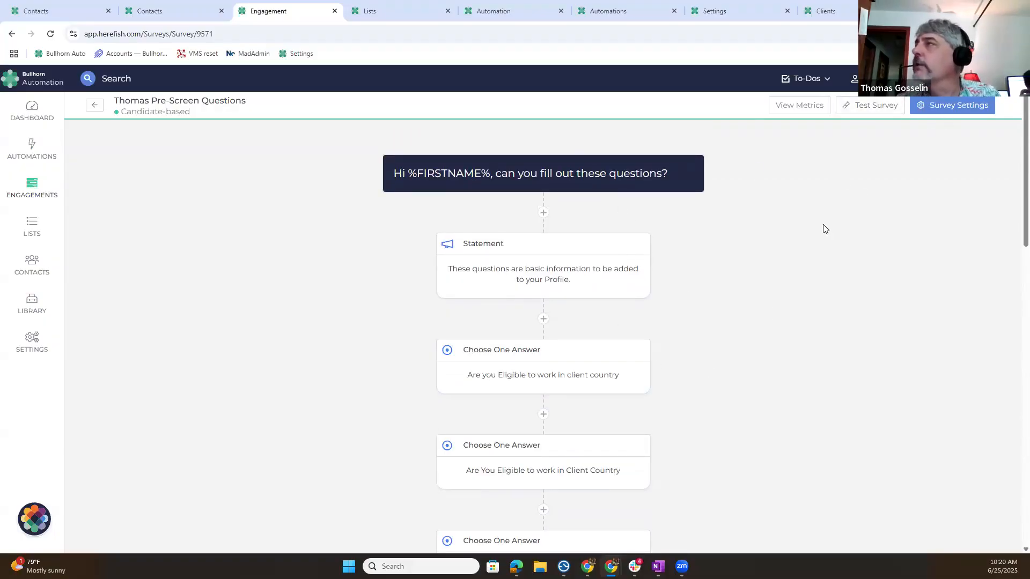
{"action": "left_click", "coordinate": [879, 107]}
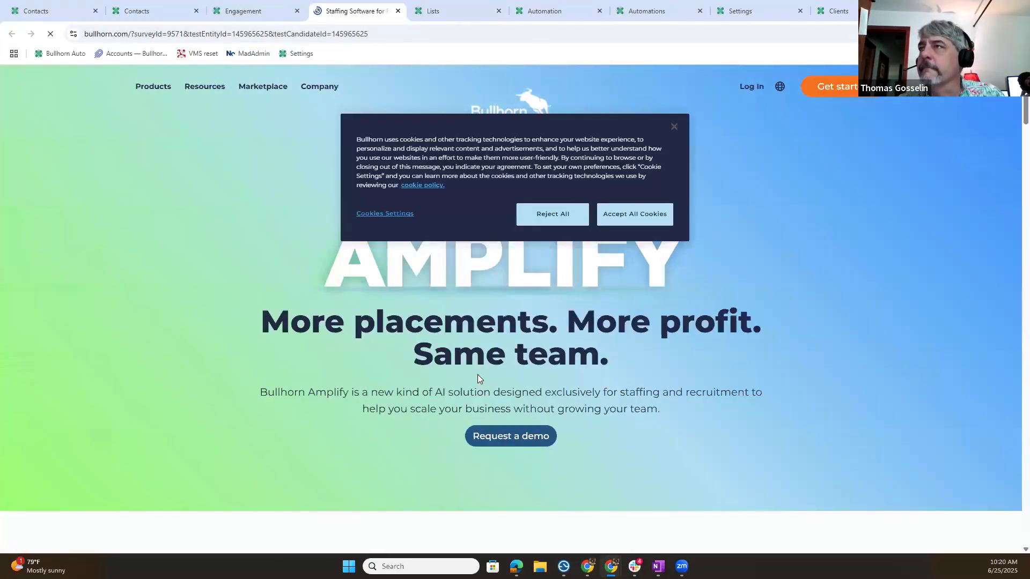
{"action": "left_click", "coordinate": [674, 129]}
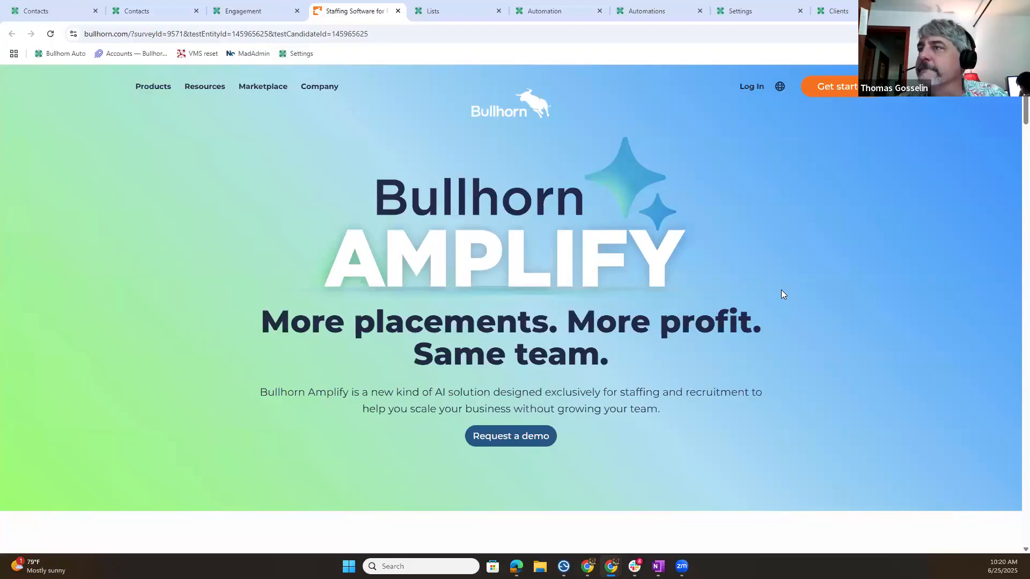
{"action": "left_click", "coordinate": [756, 11]}
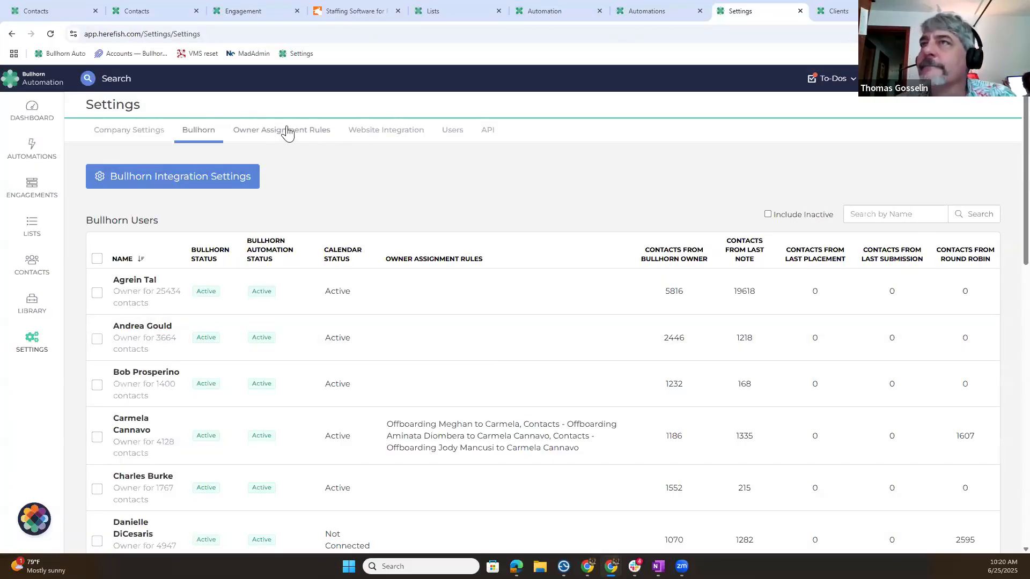
{"action": "left_click", "coordinate": [124, 130]}
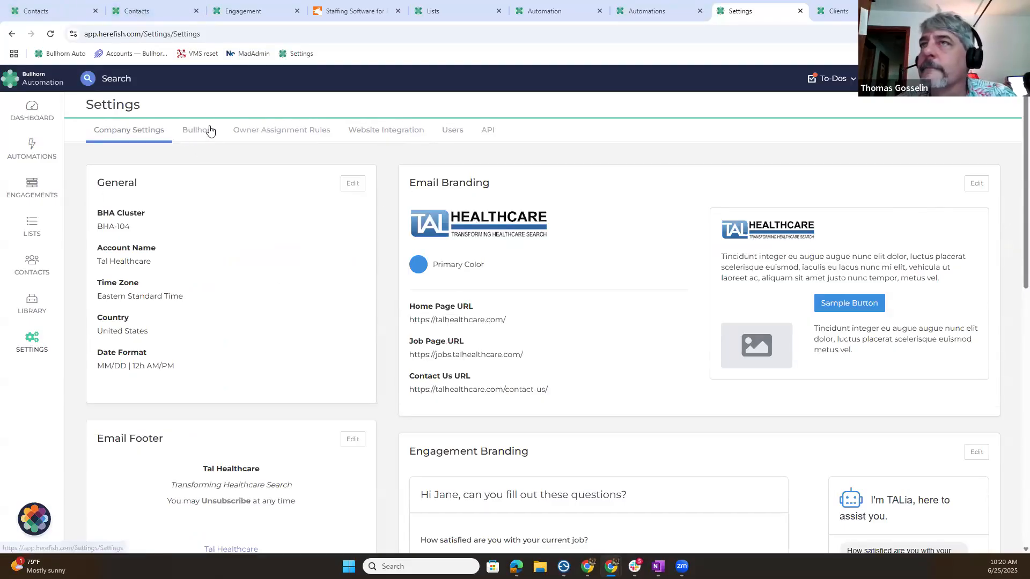
{"action": "left_click", "coordinate": [277, 130]}
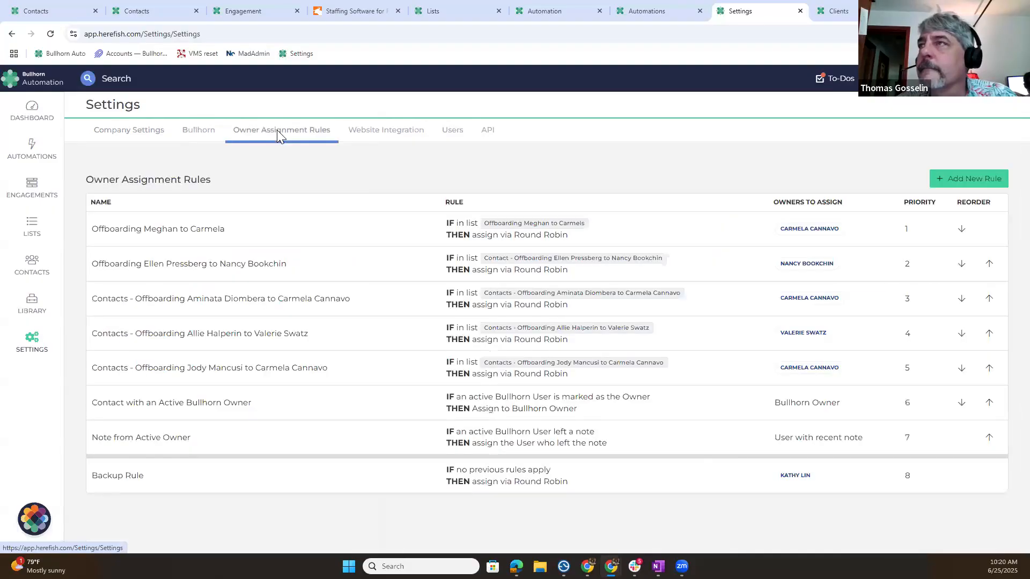
{"action": "left_click", "coordinate": [390, 130]}
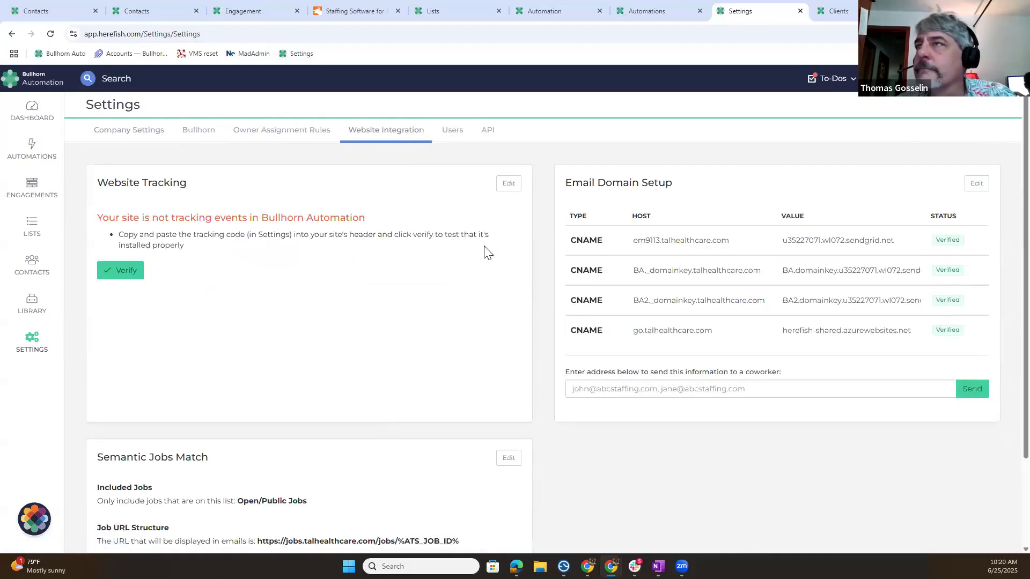
{"action": "left_click", "coordinate": [508, 183]}
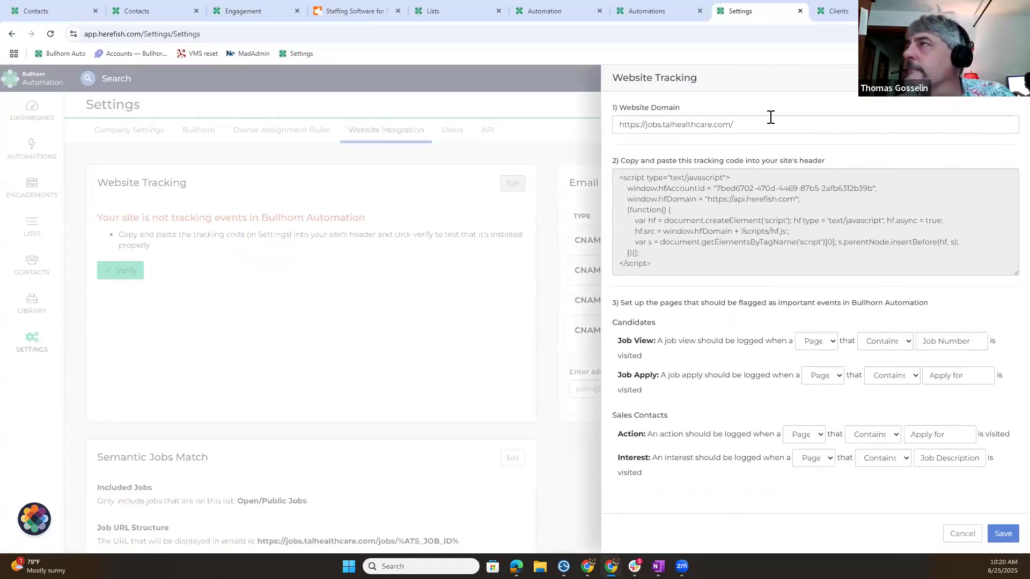
{"action": "left_click_drag", "start_coordinate": [736, 124], "coordinate": [617, 124]}
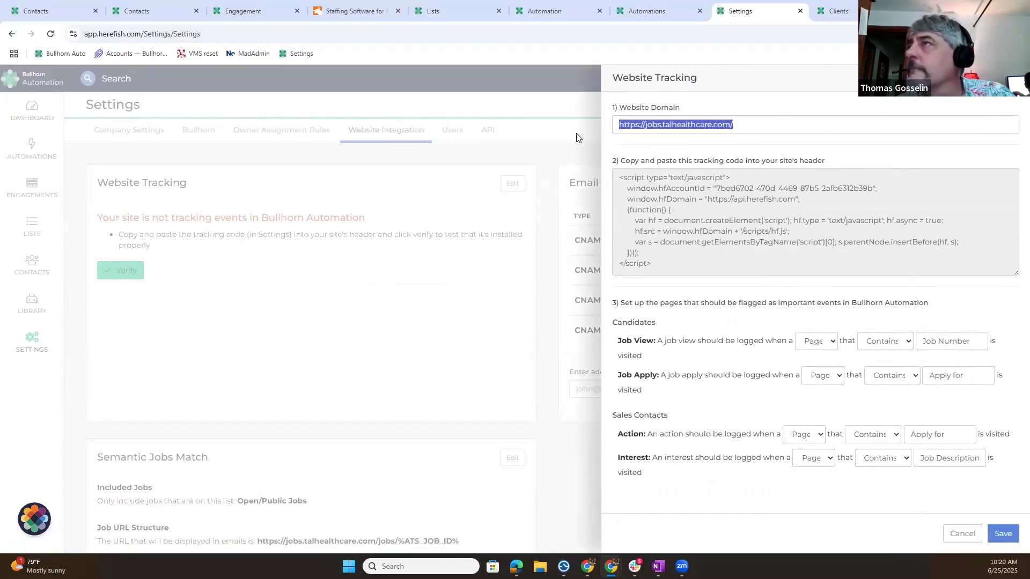
{"action": "left_click", "coordinate": [960, 532]}
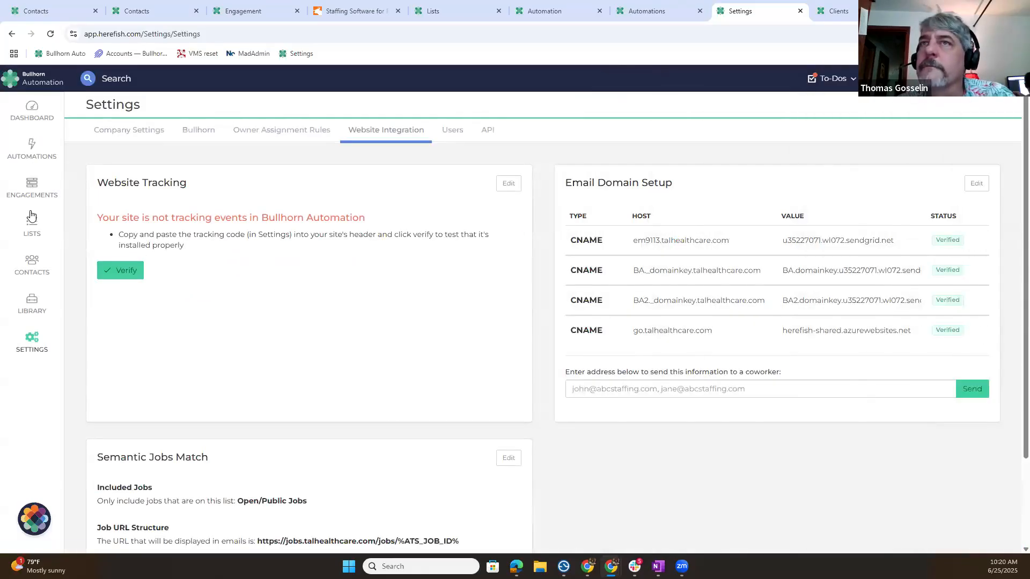
Reload the account settings and copy the website domain from the Website Tracking setup under Website Integration
{"action": "left_click", "coordinate": [30, 337]}
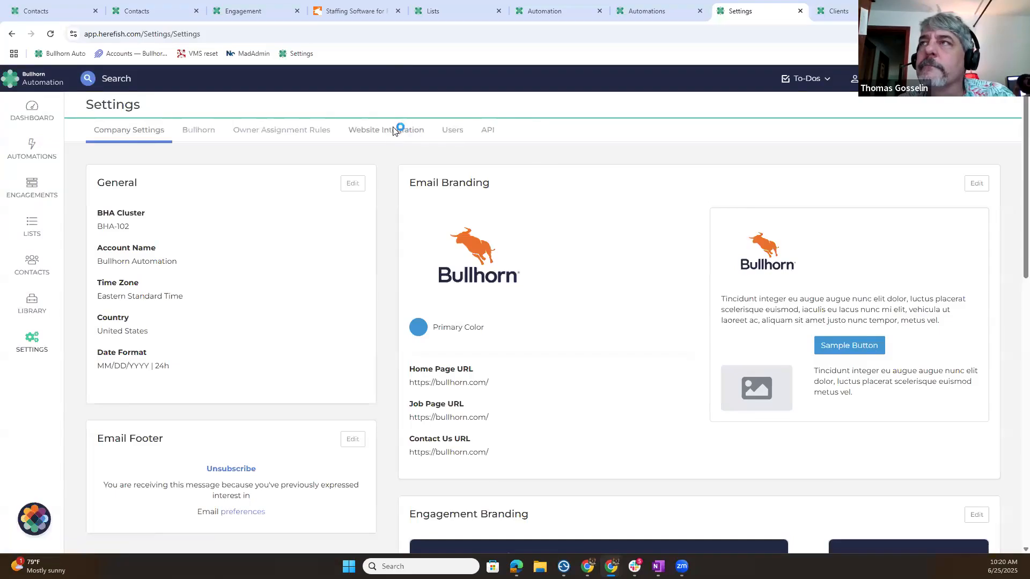
{"action": "left_click", "coordinate": [394, 131]}
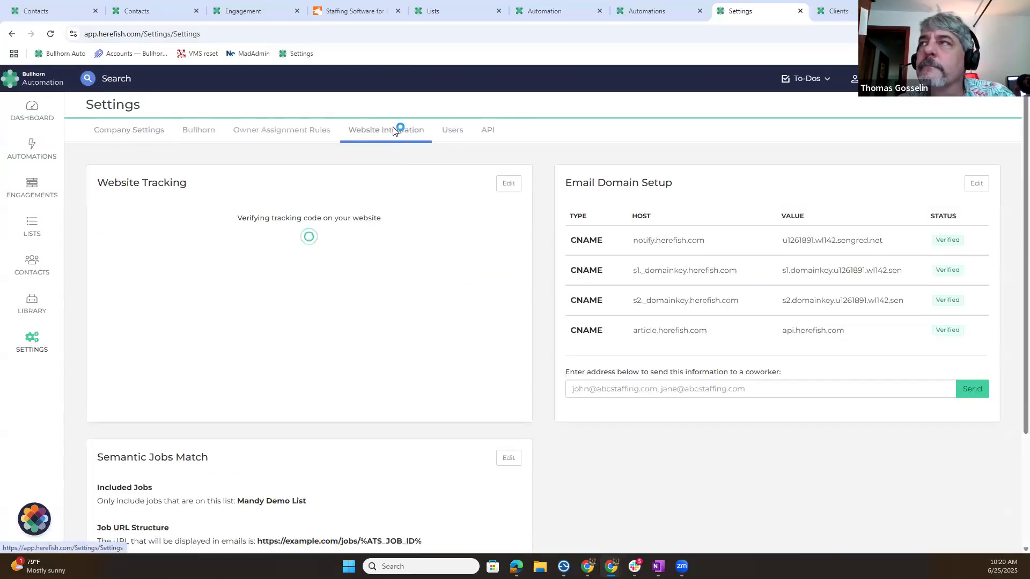
{"action": "left_click", "coordinate": [512, 184]}
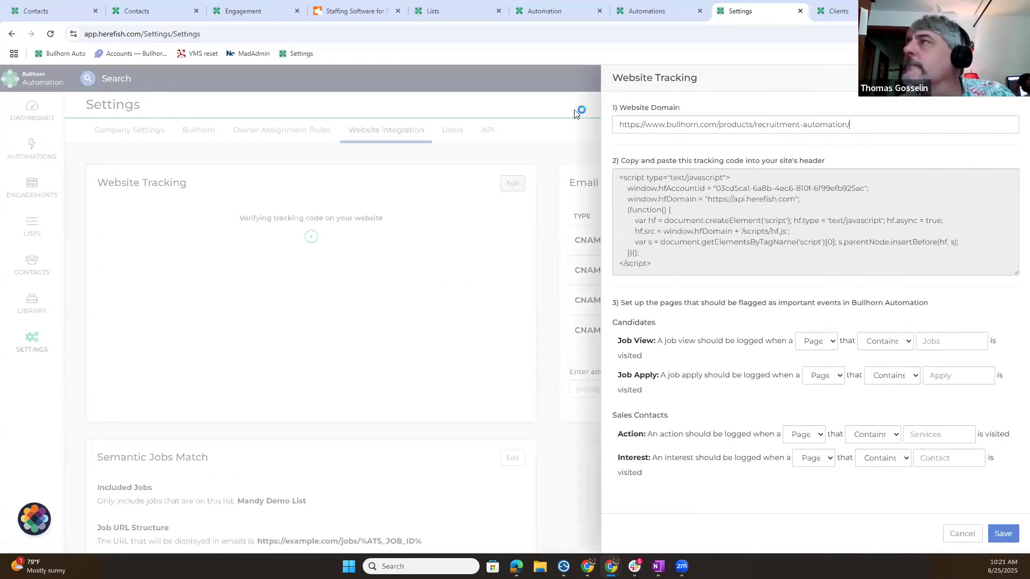
{"action": "triple_click", "coordinate": [618, 124]}
{"action": "right_click", "coordinate": [734, 125]}
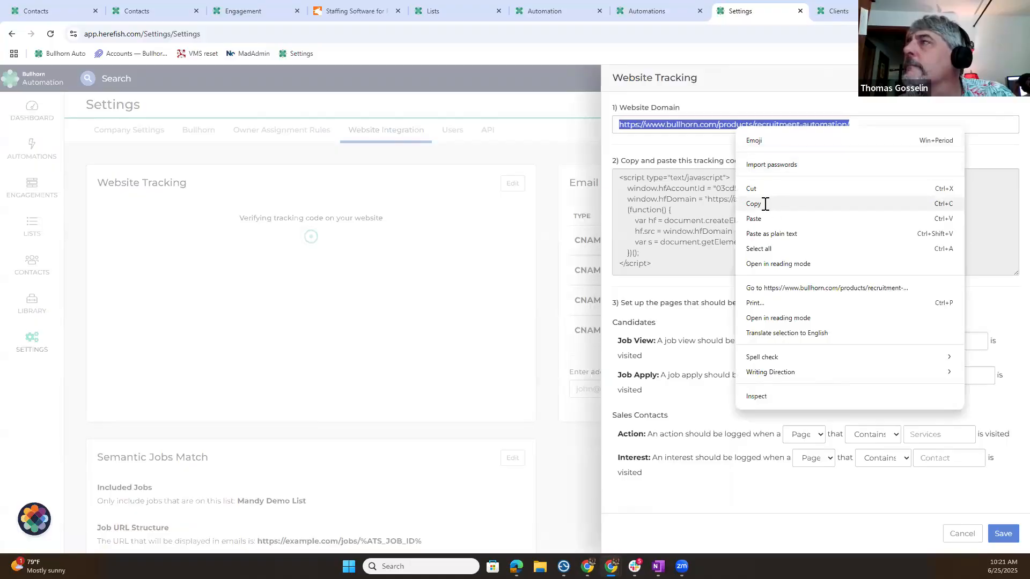
{"action": "left_click", "coordinate": [754, 203]}
{"action": "left_click", "coordinate": [250, 11]}
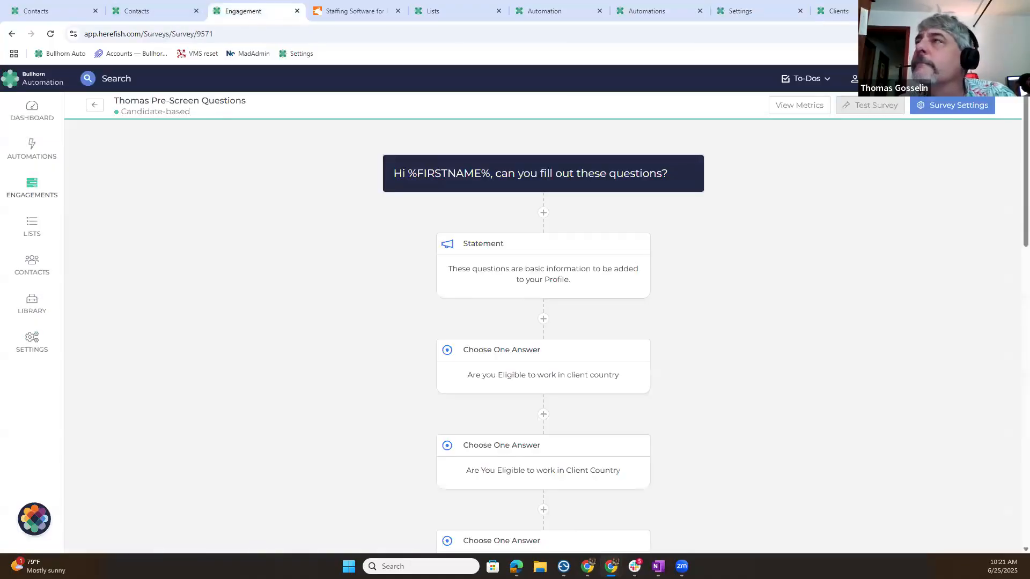
{"action": "left_click", "coordinate": [961, 105]}
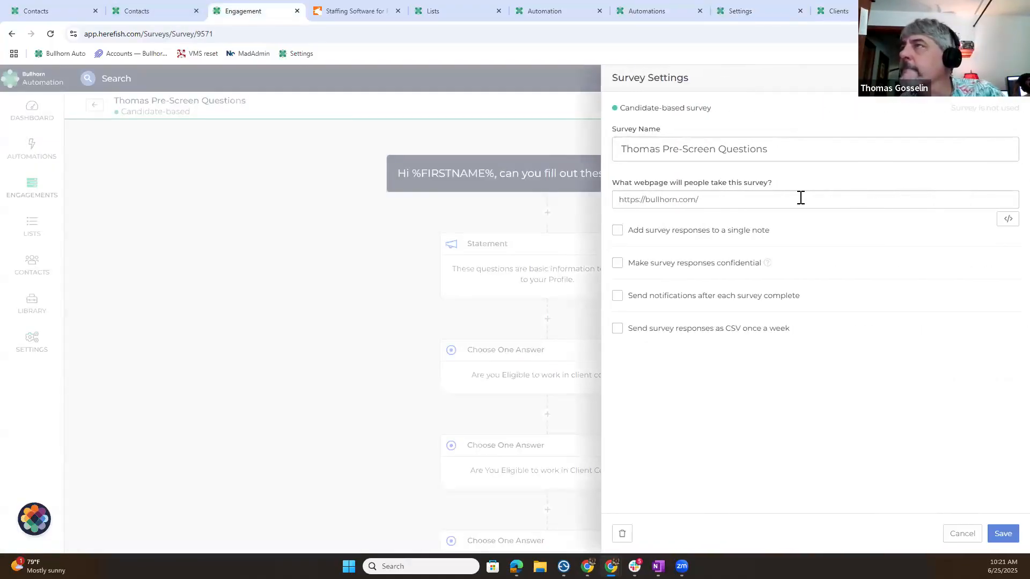
{"action": "left_click_drag", "start_coordinate": [784, 200], "coordinate": [567, 196]}
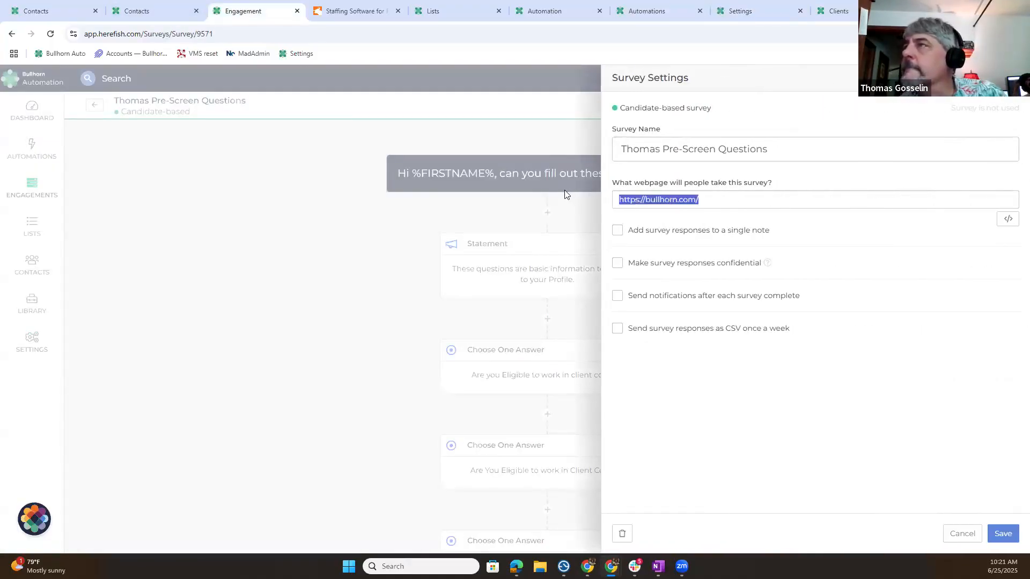
{"action": "right_click", "coordinate": [663, 199]}
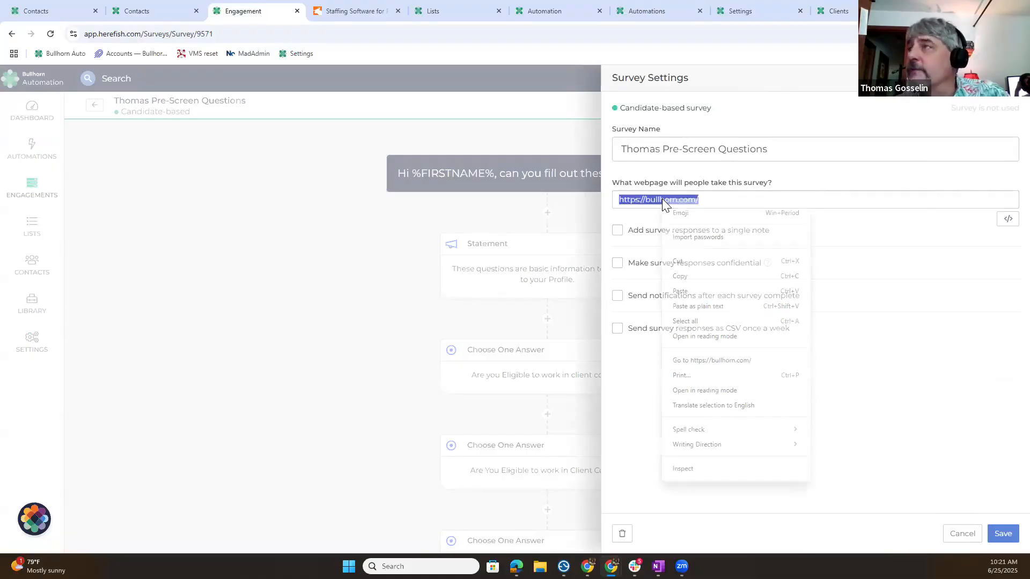
{"action": "left_click", "coordinate": [681, 290]}
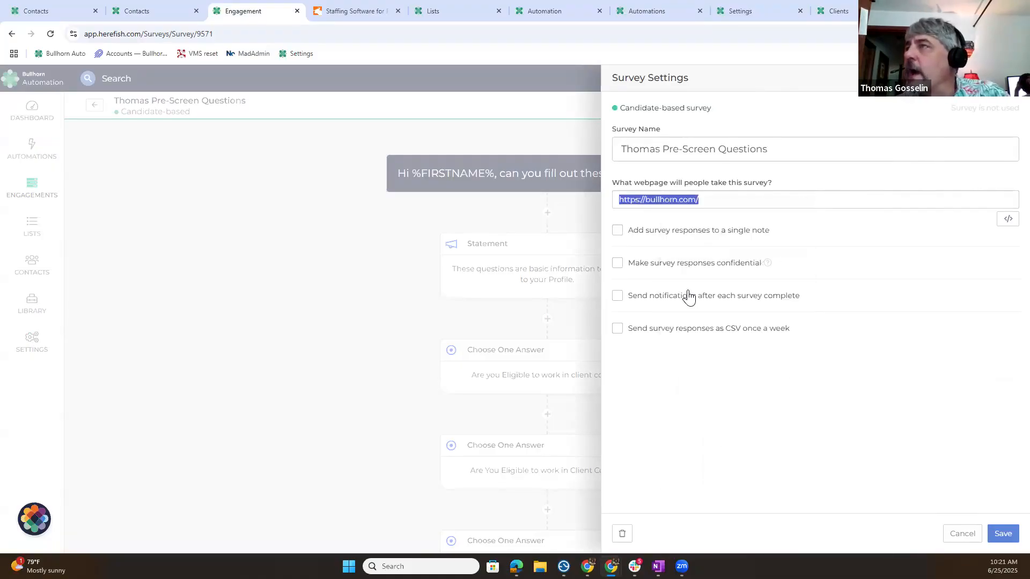
Add survey responses to a single note of type Prescreen, enable notifications after each survey complete, and save the settings
{"action": "left_click", "coordinate": [869, 235]}
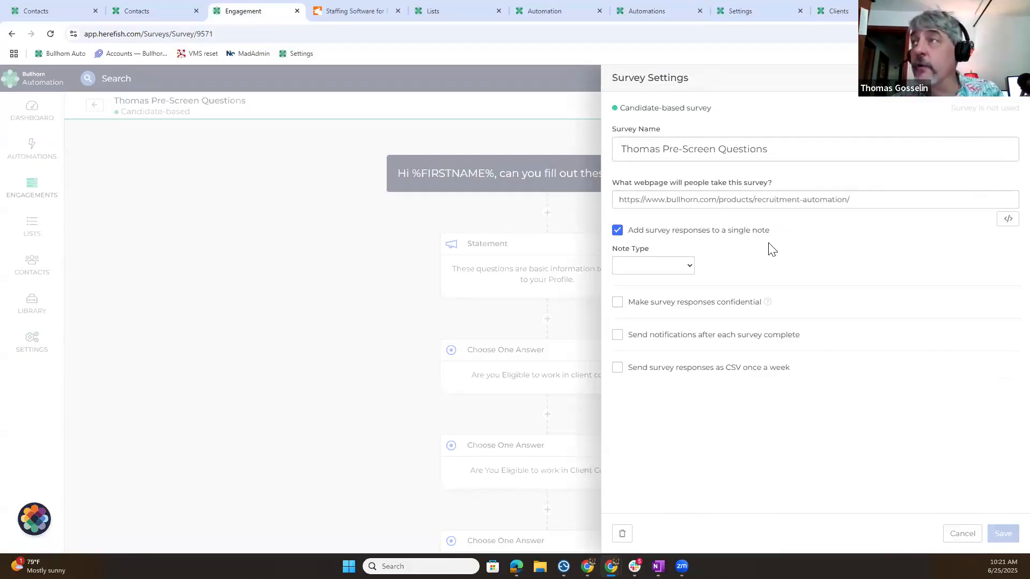
{"action": "left_click", "coordinate": [691, 270]}
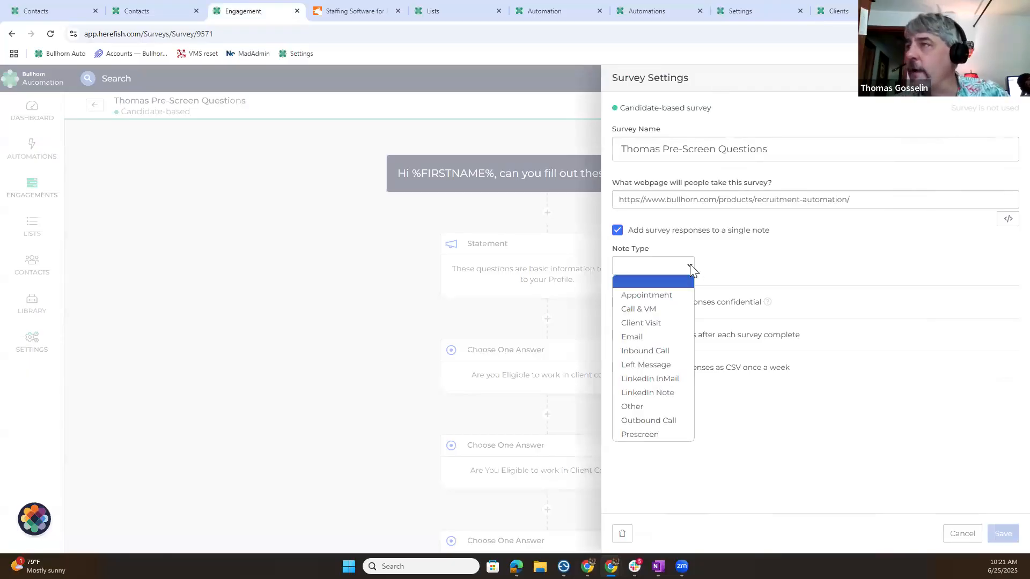
{"action": "left_click", "coordinate": [657, 435]}
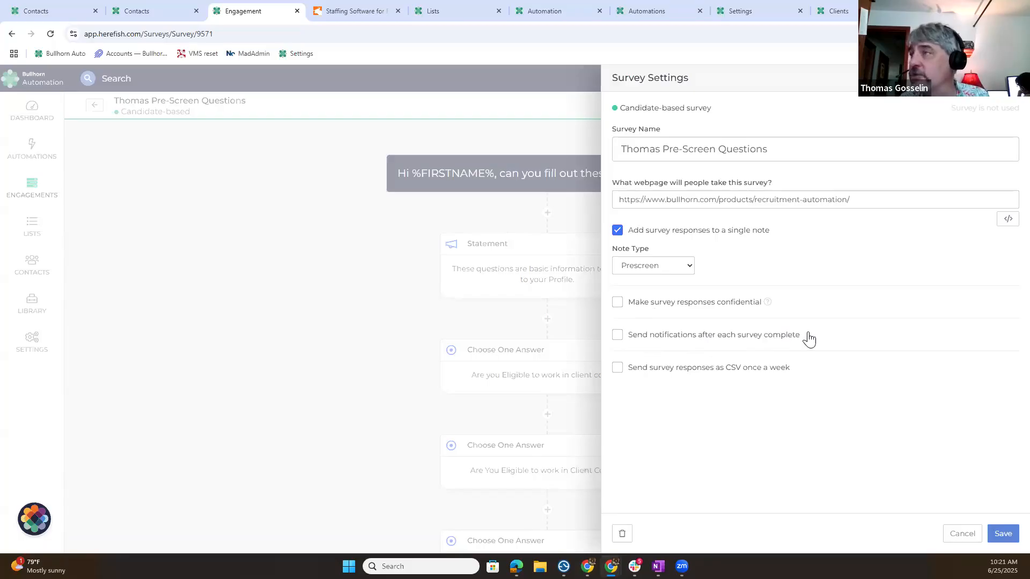
{"action": "left_click", "coordinate": [617, 338]}
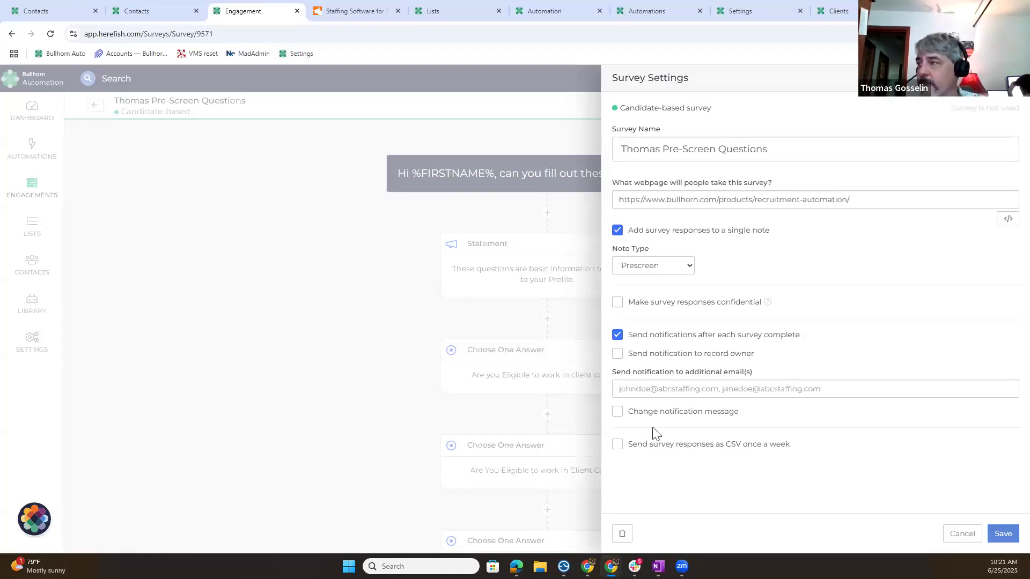
{"action": "left_click", "coordinate": [1008, 533]}
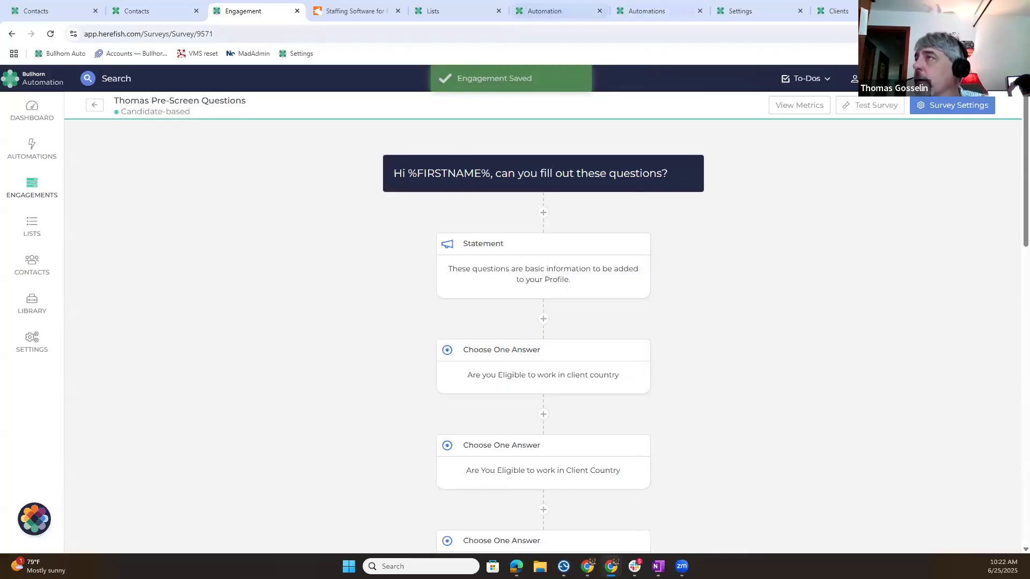
Close the earlier test page, launch a new test of the survey and advance past the opening statement
{"action": "left_click", "coordinate": [398, 11]}
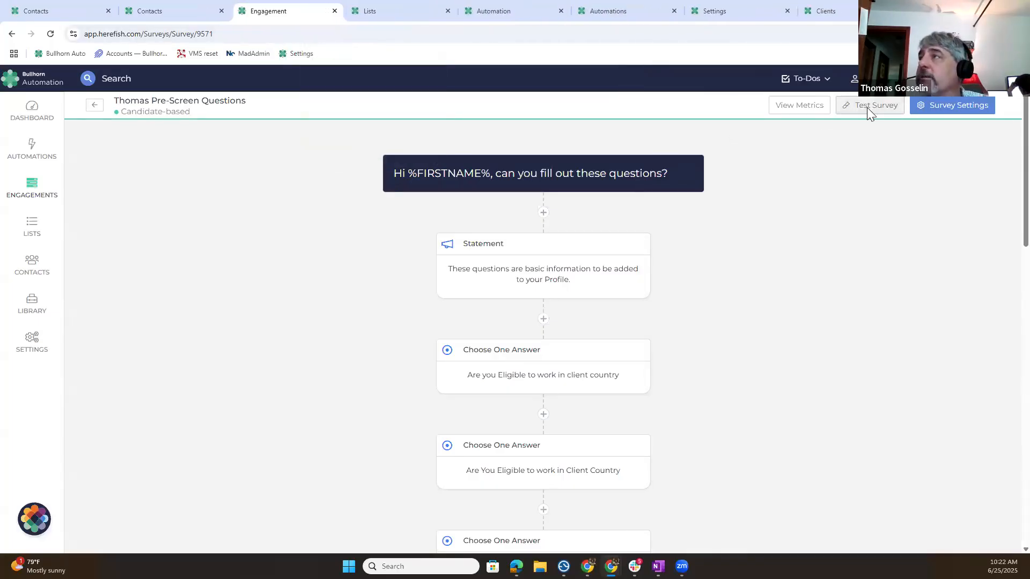
{"action": "left_click", "coordinate": [867, 107]}
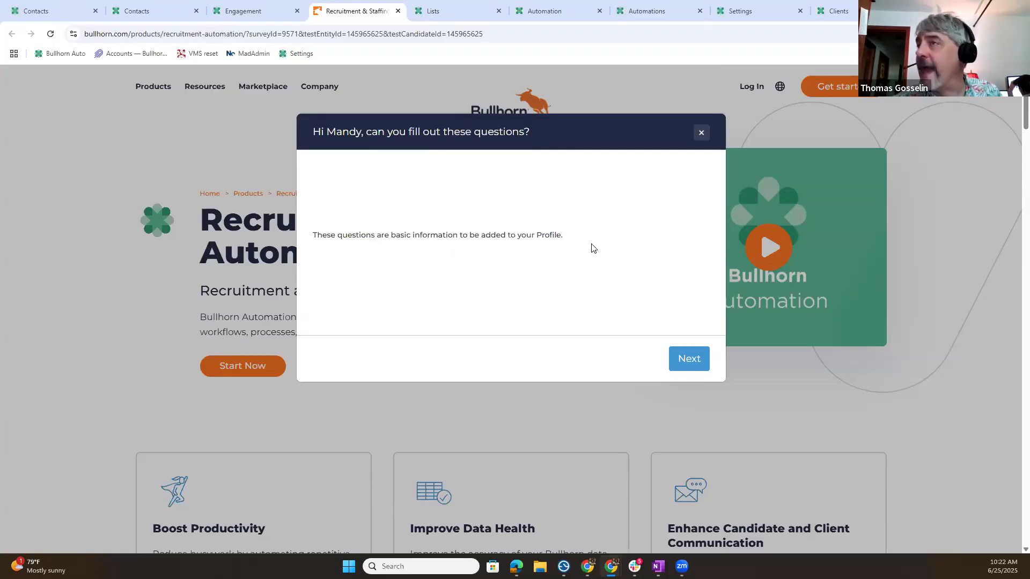
{"action": "left_click", "coordinate": [694, 366]}
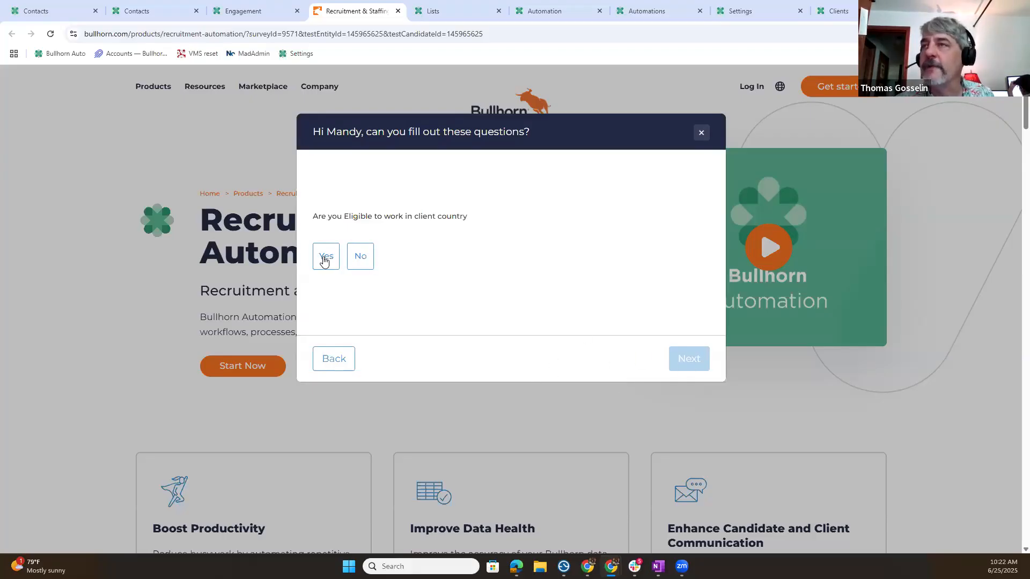
Try both answers on the first work eligibility question, settle on Yes and continue
{"action": "left_click", "coordinate": [363, 256]}
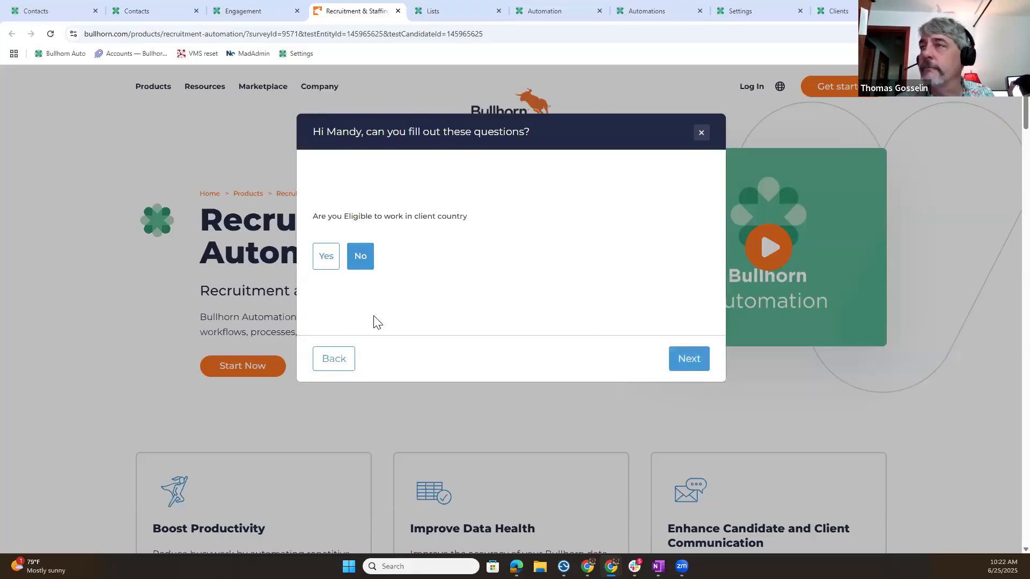
{"action": "left_click", "coordinate": [325, 258]}
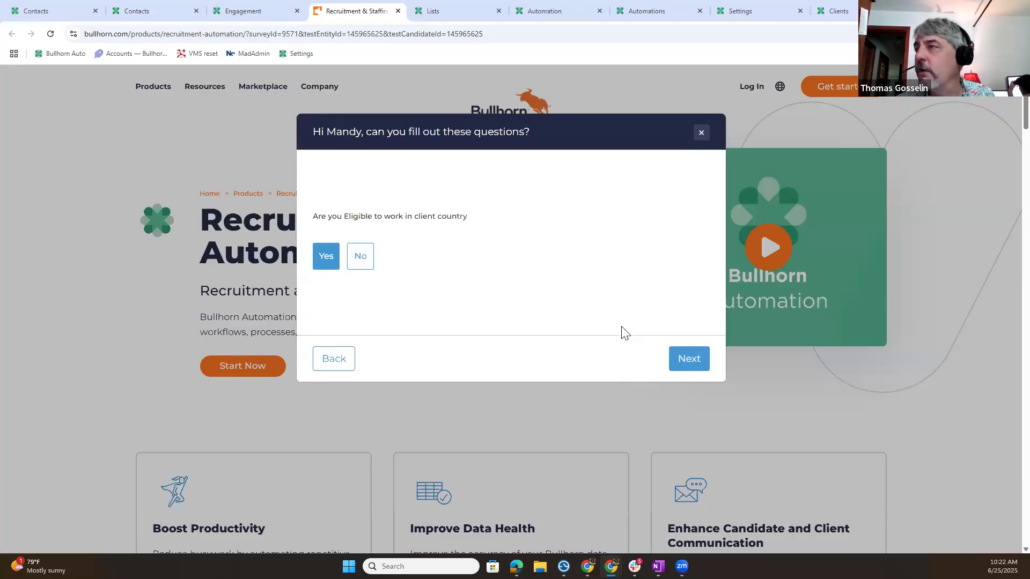
{"action": "left_click", "coordinate": [689, 361]}
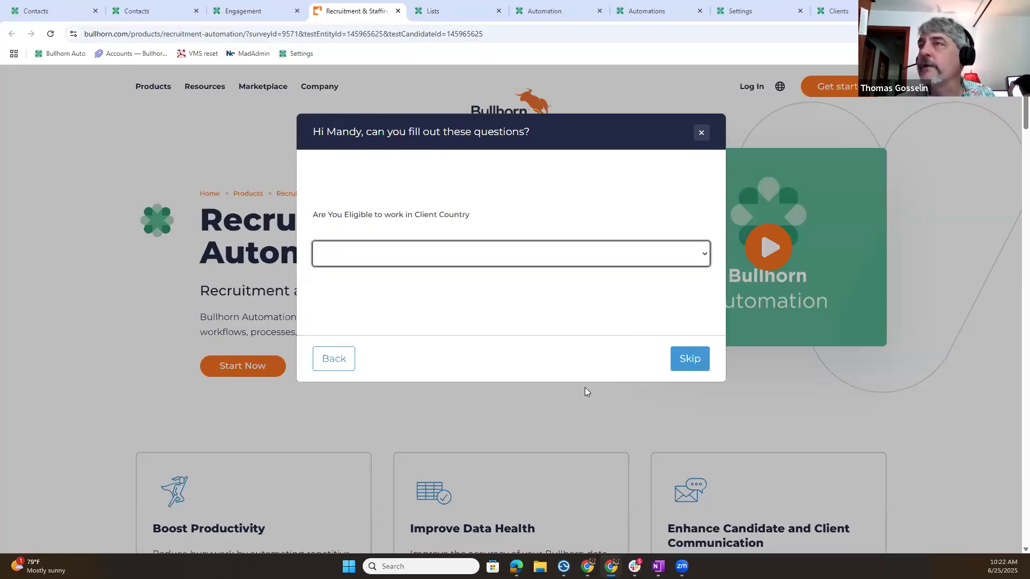
Answer Yes to the work eligibility question with the dropdown answer list and continue to the next question
{"action": "left_click", "coordinate": [509, 261]}
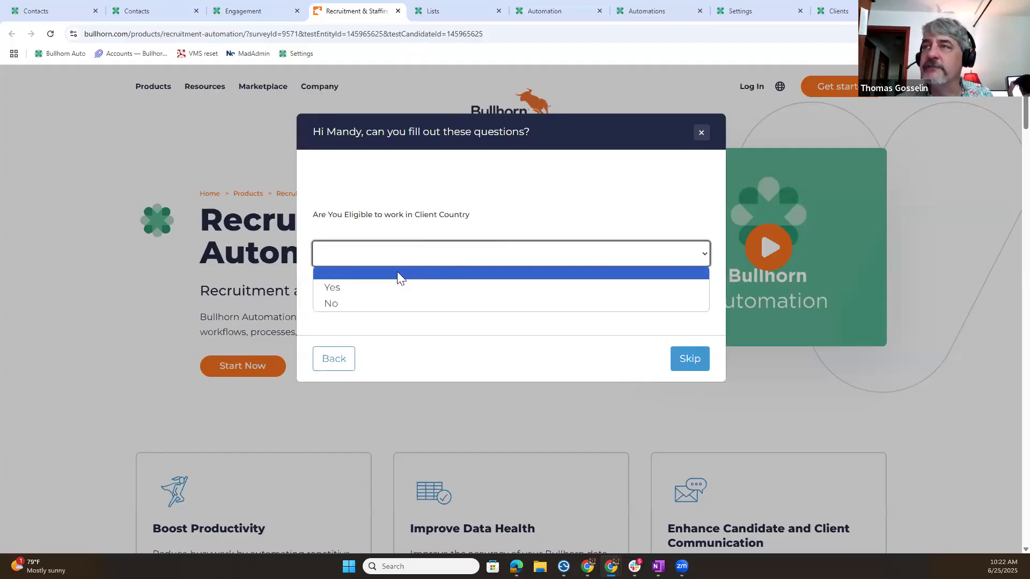
{"action": "left_click", "coordinate": [384, 287]}
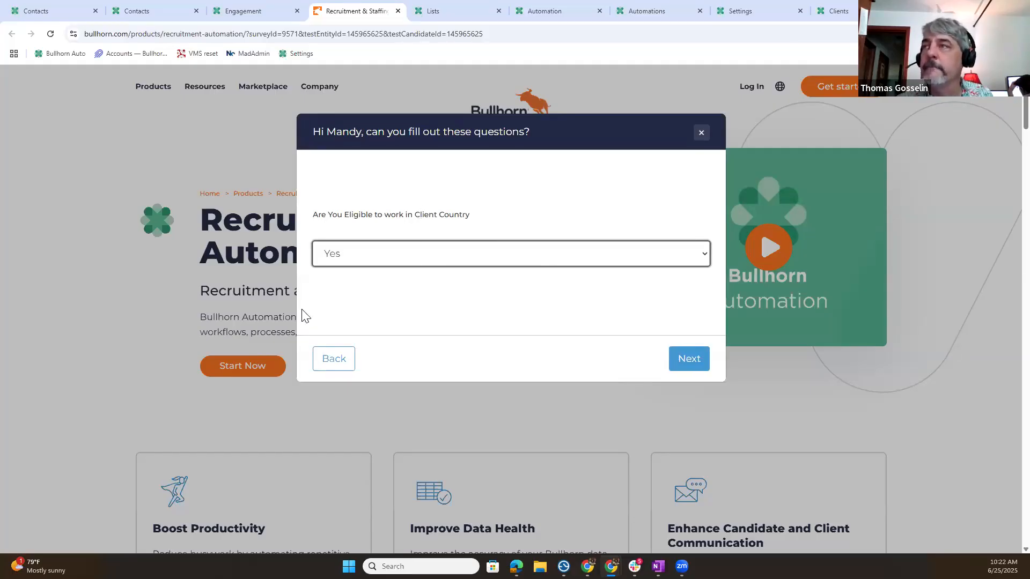
{"action": "left_click", "coordinate": [689, 363]}
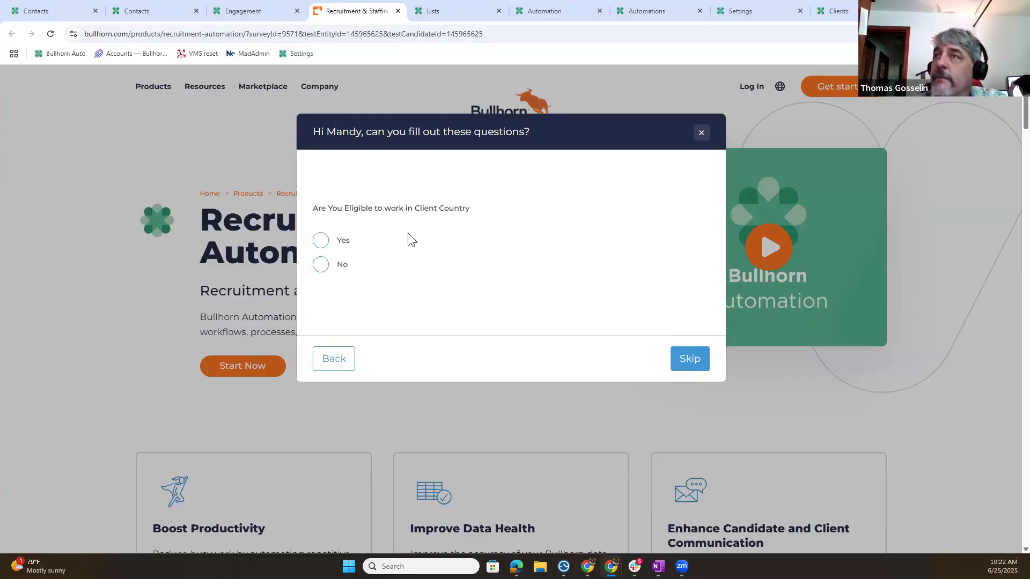
Try both radio answers on the repeated work eligibility question, settle on Yes and continue
{"action": "left_click", "coordinate": [320, 241]}
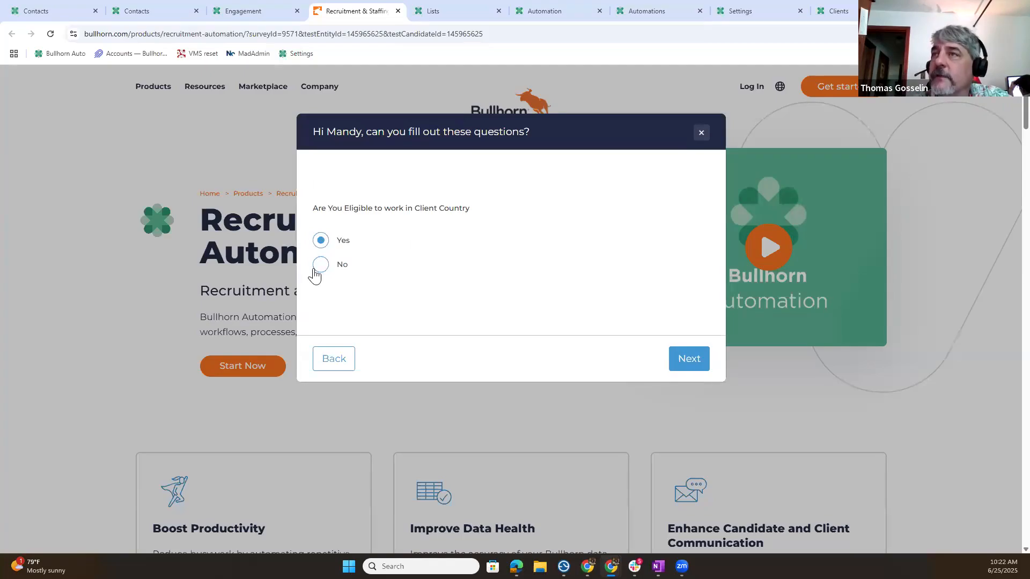
{"action": "left_click", "coordinate": [320, 265]}
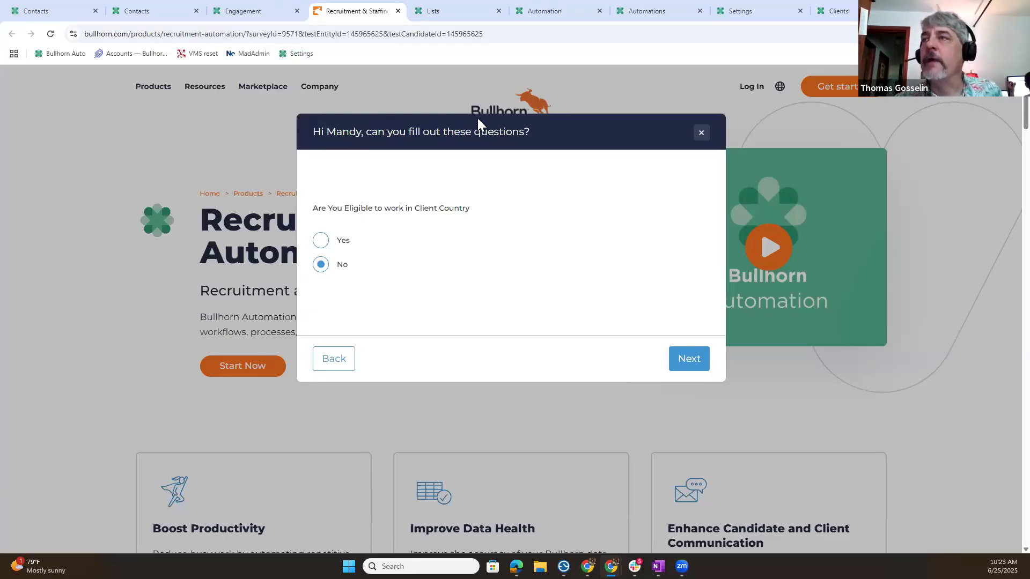
{"action": "left_click", "coordinate": [335, 272]}
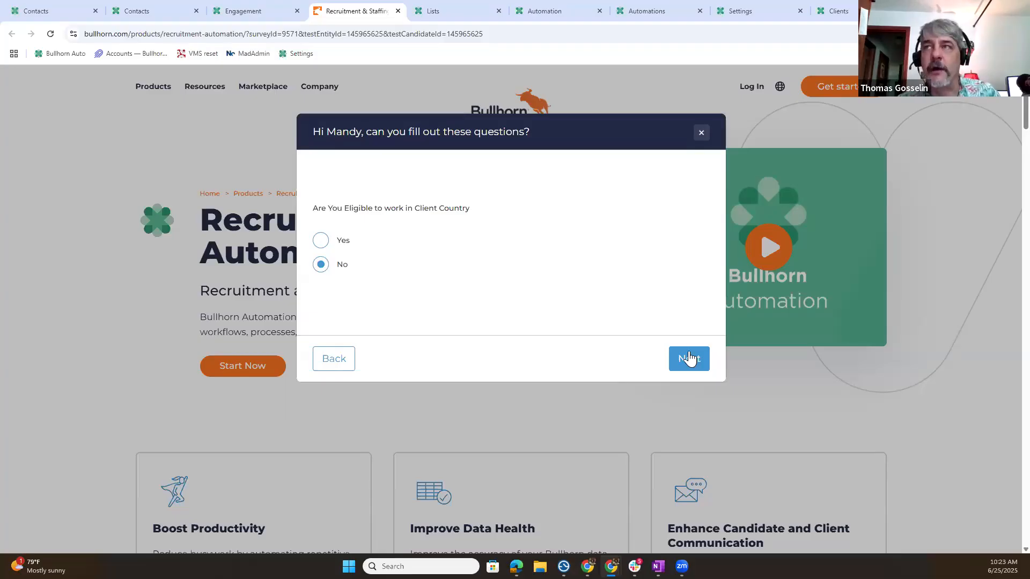
{"action": "left_click", "coordinate": [320, 242]}
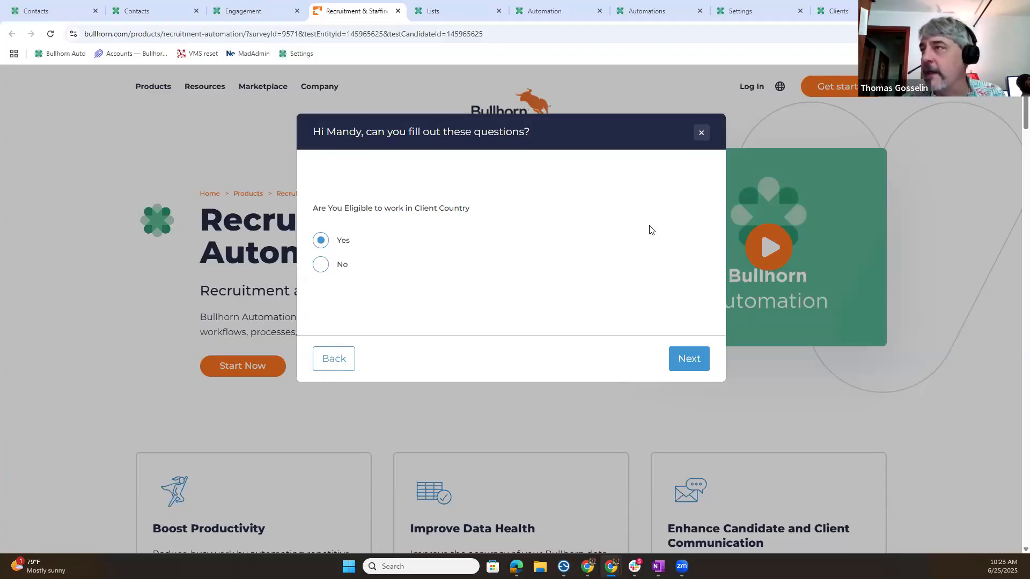
{"action": "left_click", "coordinate": [687, 363]}
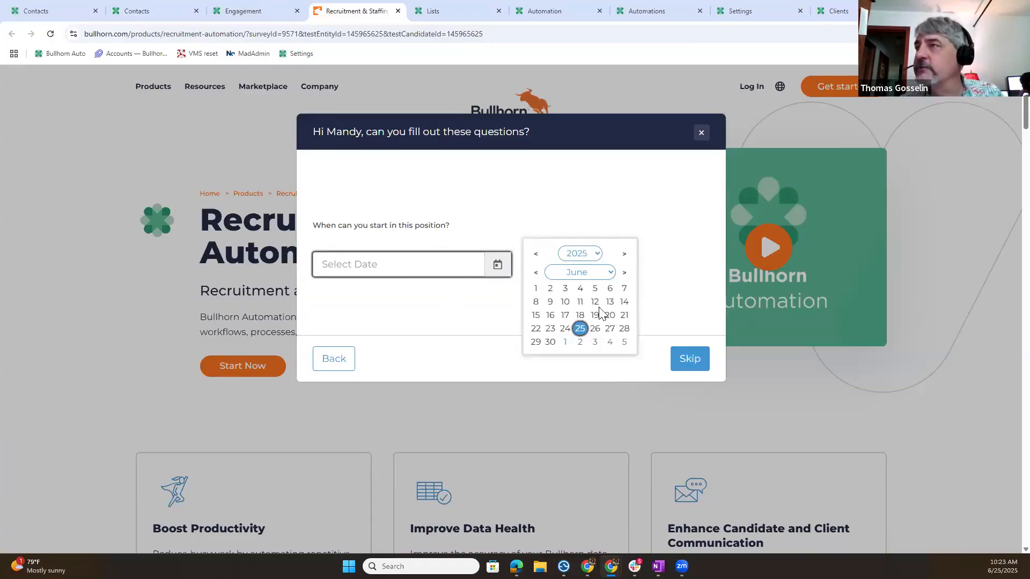
Choose July 14, 2025 as the possible start date for the position and continue
{"action": "left_click", "coordinate": [614, 276]}
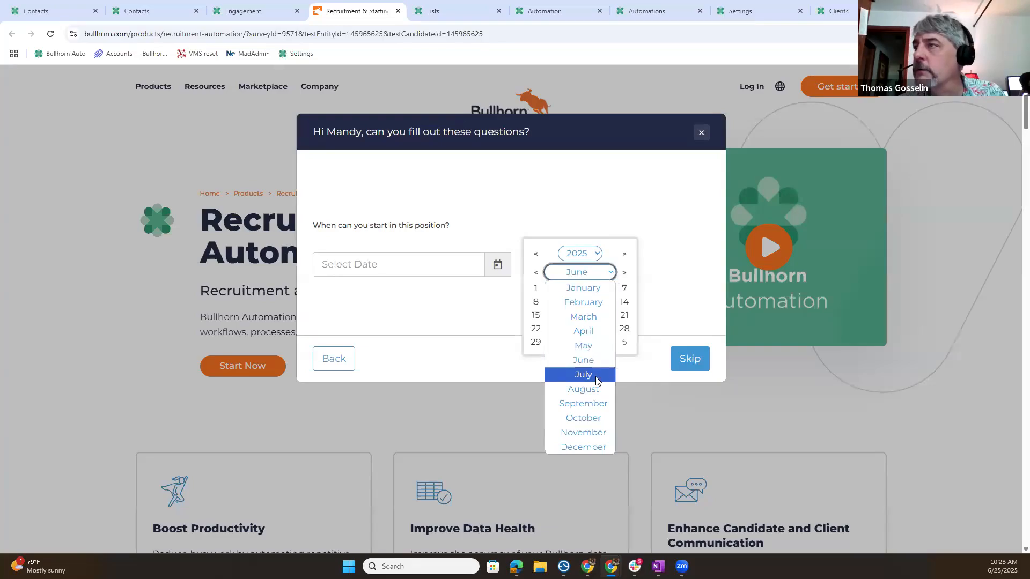
{"action": "left_click", "coordinate": [590, 373]}
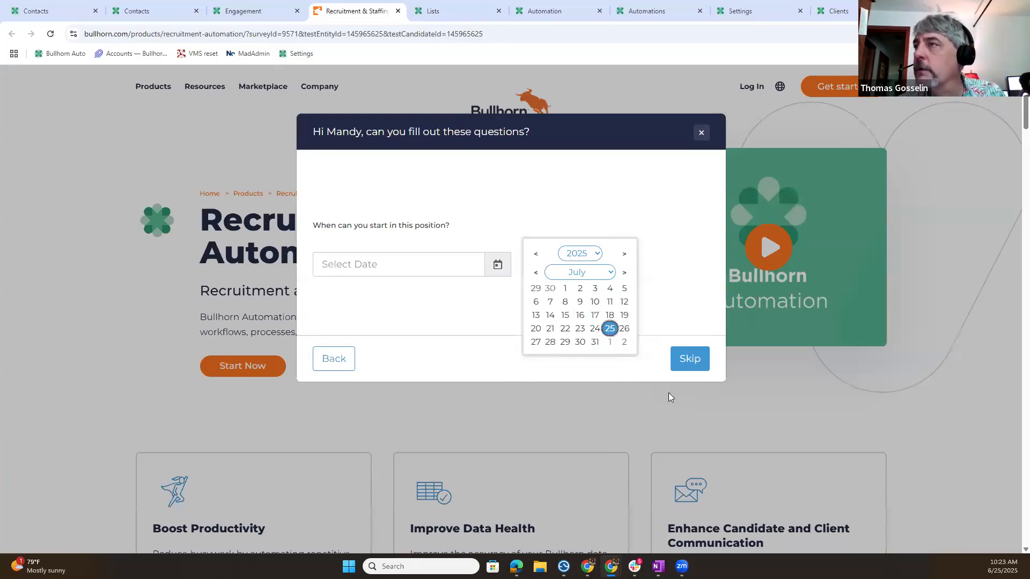
{"action": "left_click", "coordinate": [550, 315]}
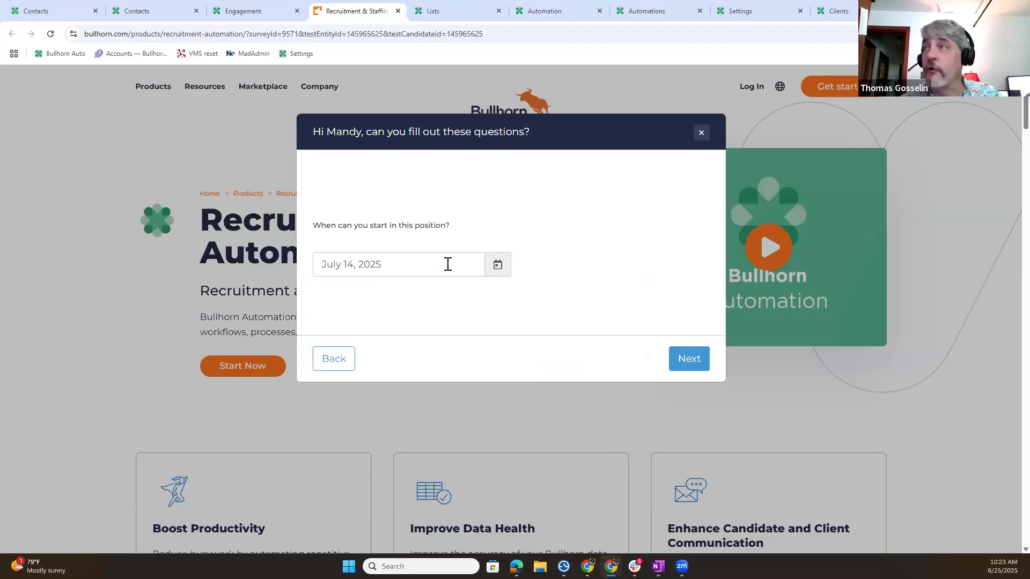
{"action": "left_click", "coordinate": [692, 360]}
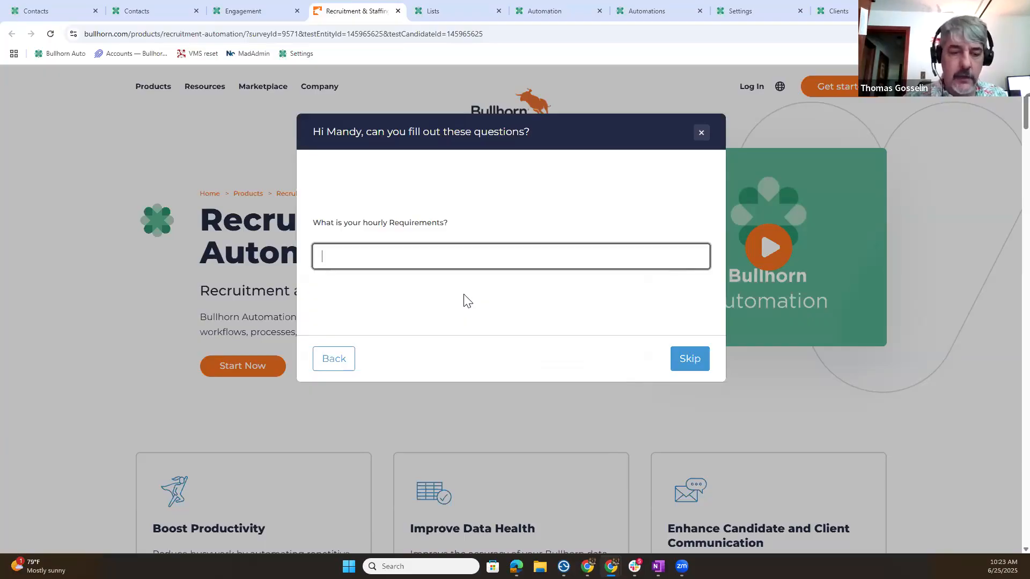
Try 20.00 as the hourly requirement, replace it with 20 and continue to the following question
{"action": "type", "text": "2"}
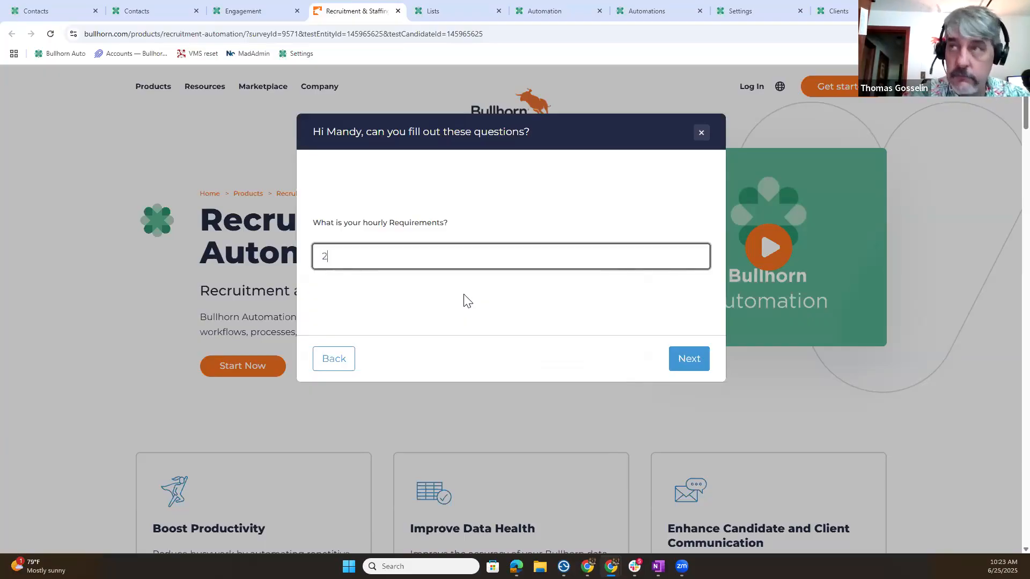
{"action": "type", "text": "0.00"}
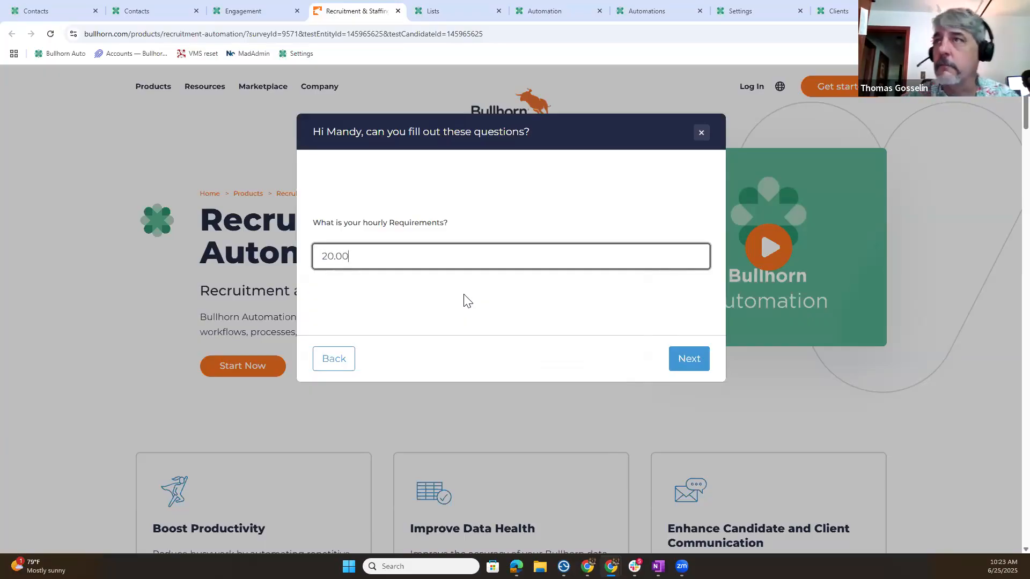
{"action": "left_click", "coordinate": [688, 365]}
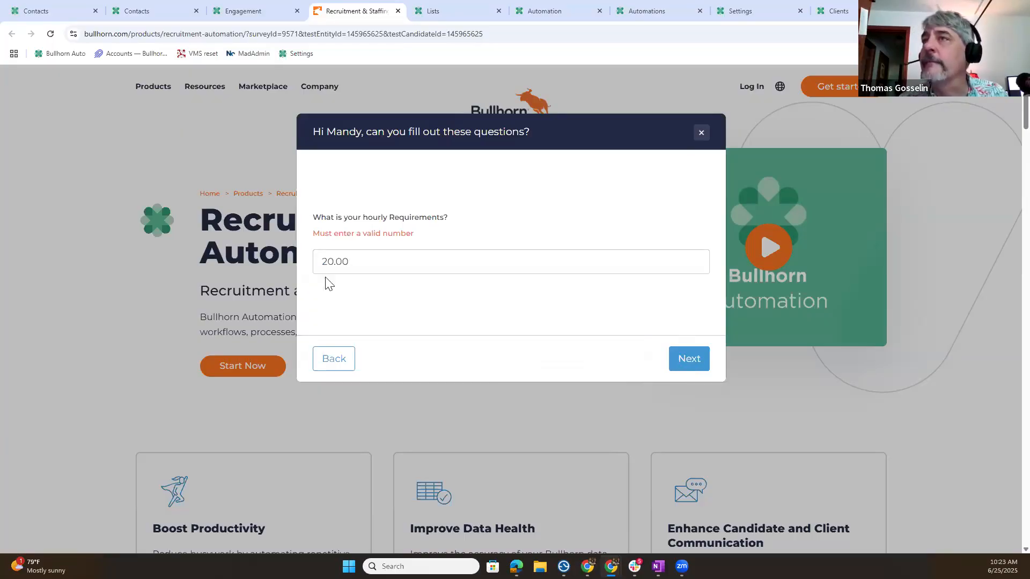
{"action": "left_click_drag", "start_coordinate": [350, 263], "coordinate": [188, 278]}
{"action": "type", "text": "20"}
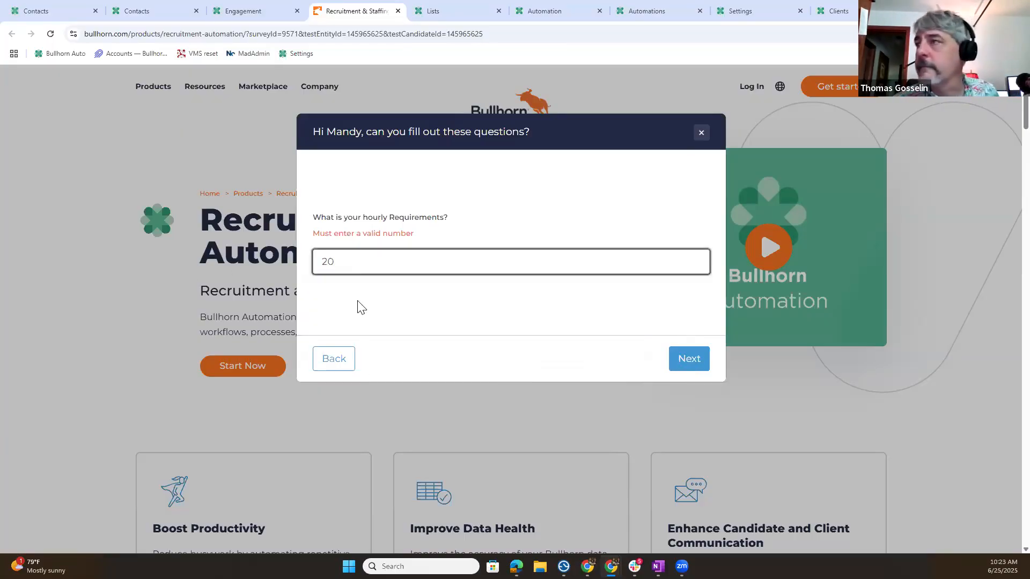
{"action": "left_click", "coordinate": [689, 363]}
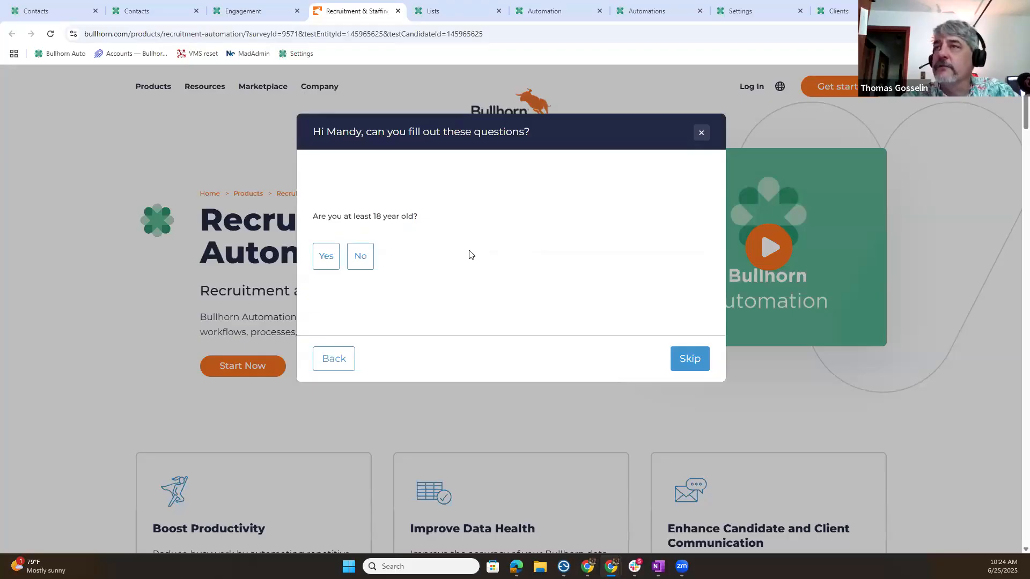
Answer Yes to being at least 18, check the resume upload's file picker without choosing a file, and skip the upload
{"action": "left_click", "coordinate": [326, 262]}
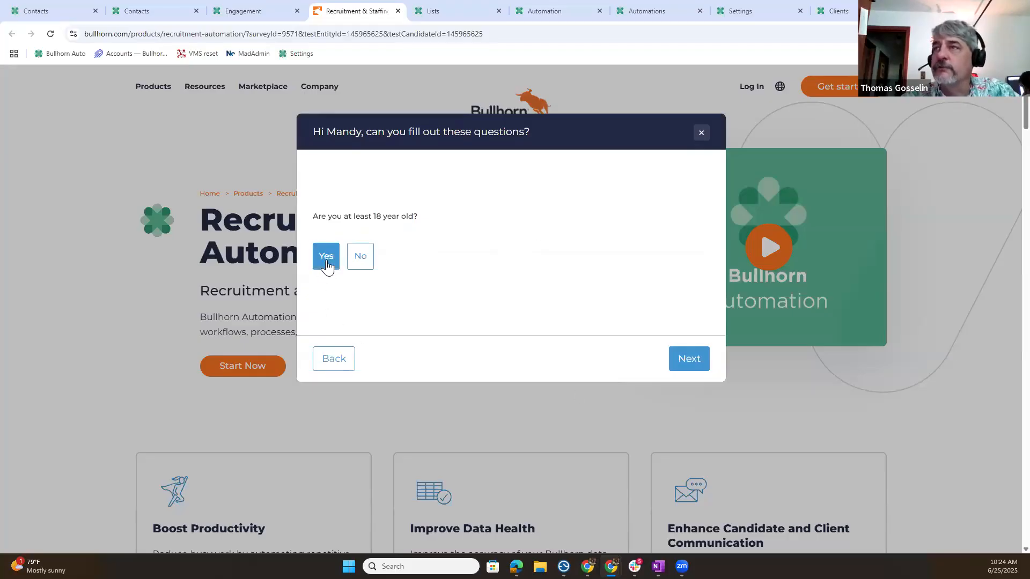
{"action": "left_click", "coordinate": [685, 358]}
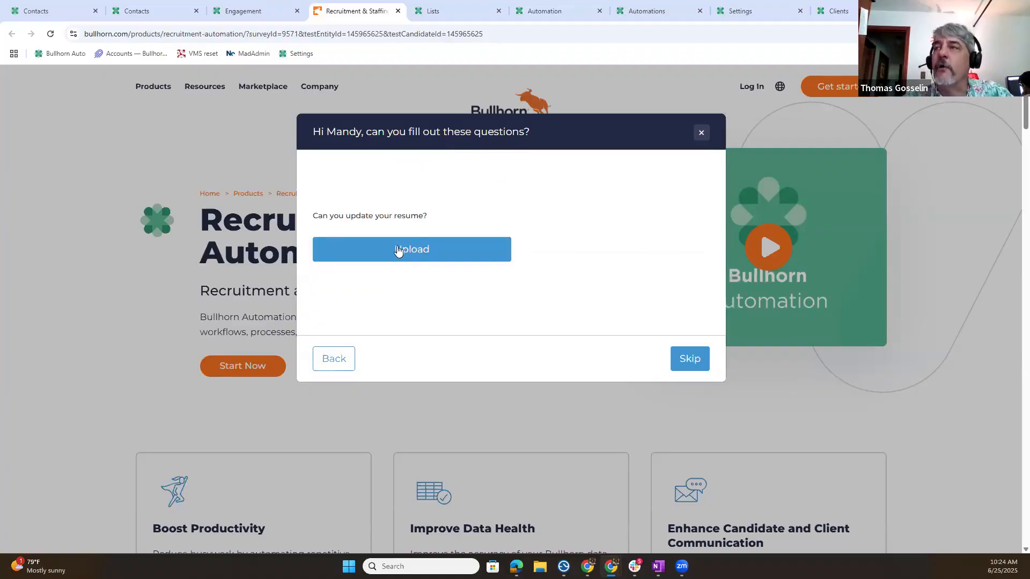
{"action": "left_click", "coordinate": [423, 251]}
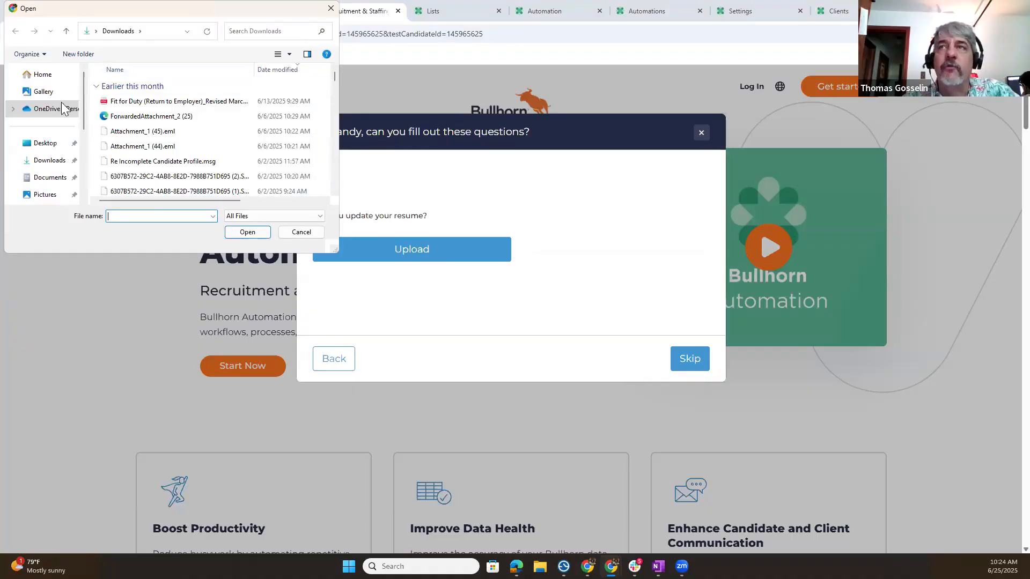
{"action": "left_click", "coordinate": [331, 9]}
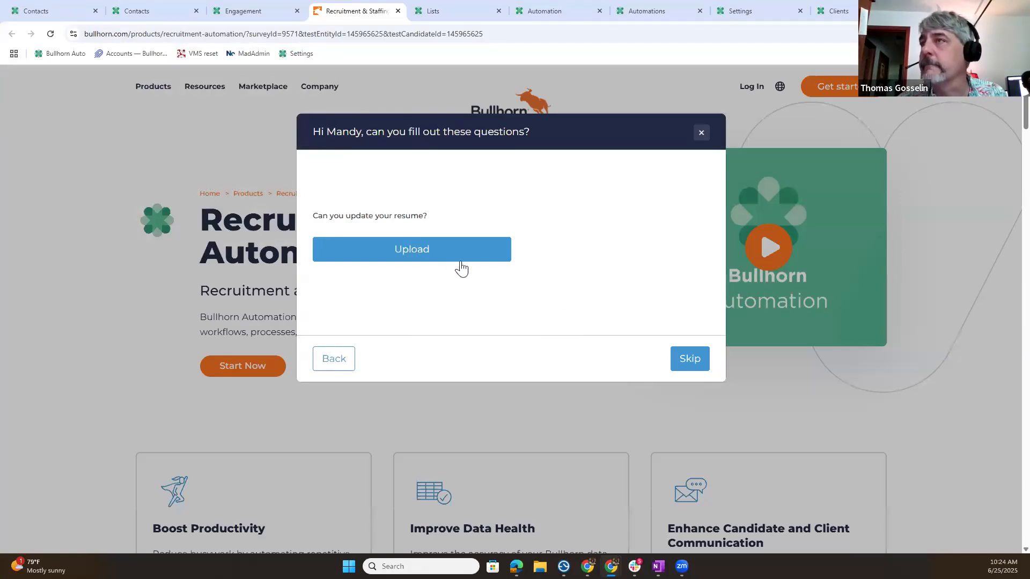
{"action": "left_click", "coordinate": [688, 358]}
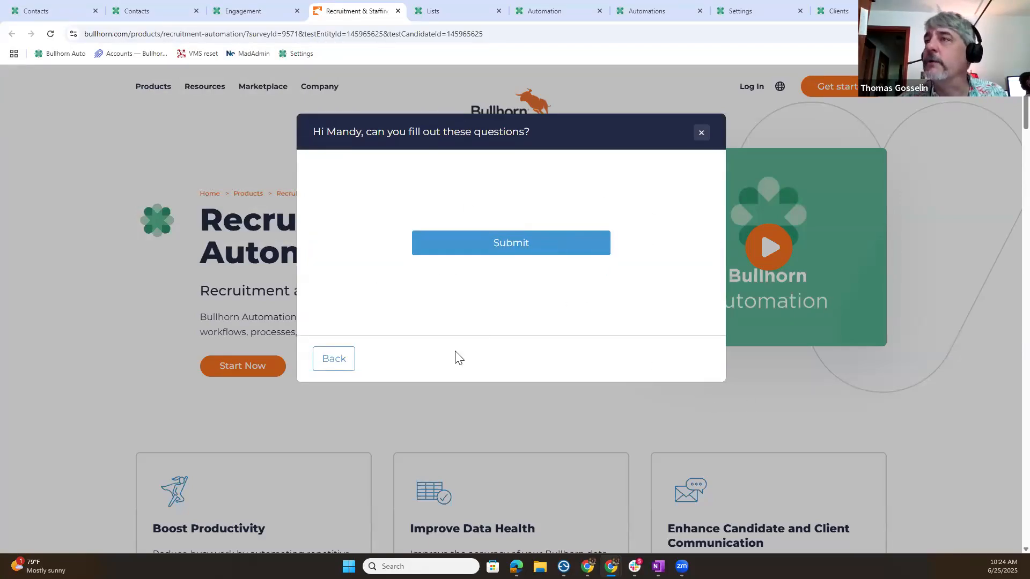
Submit the test survey, close its thank-you message and return to the survey editor
{"action": "left_click", "coordinate": [515, 248]}
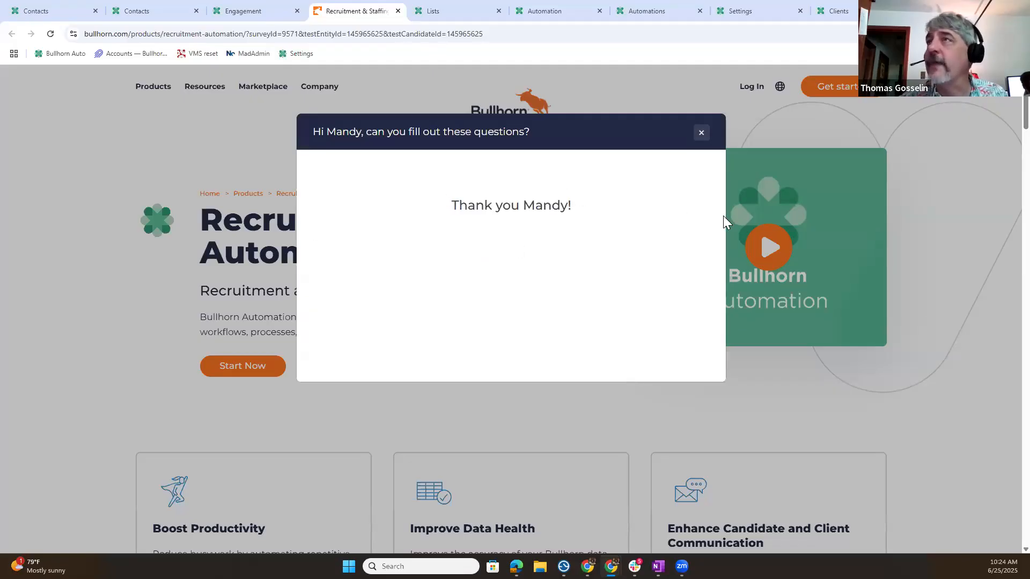
{"action": "left_click", "coordinate": [701, 133]}
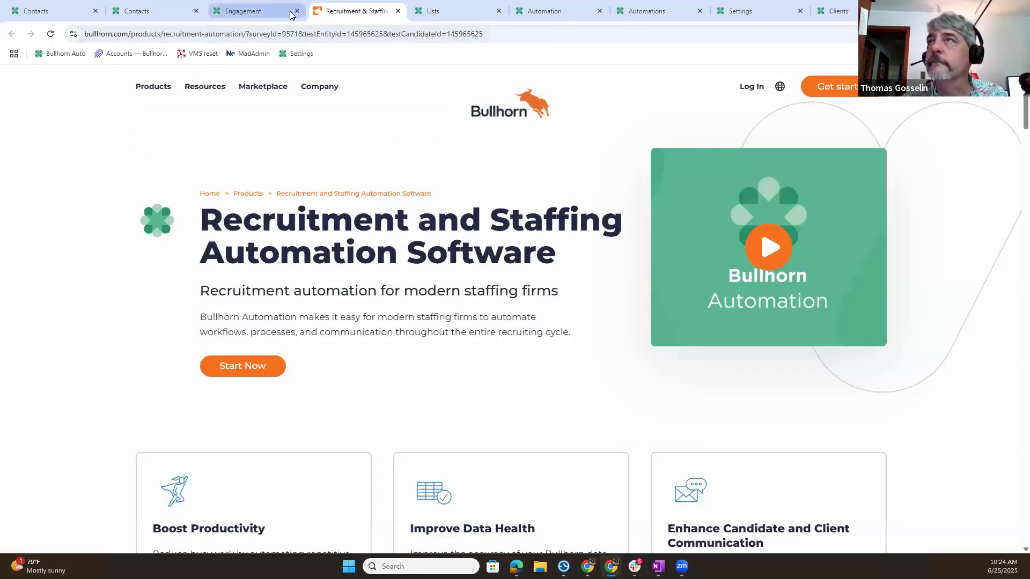
{"action": "left_click", "coordinate": [270, 18]}
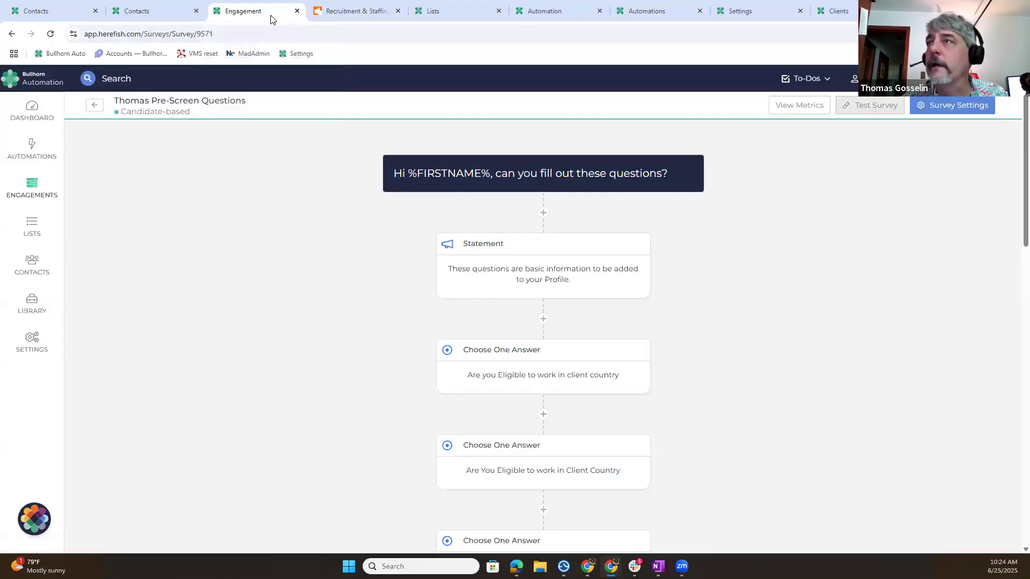
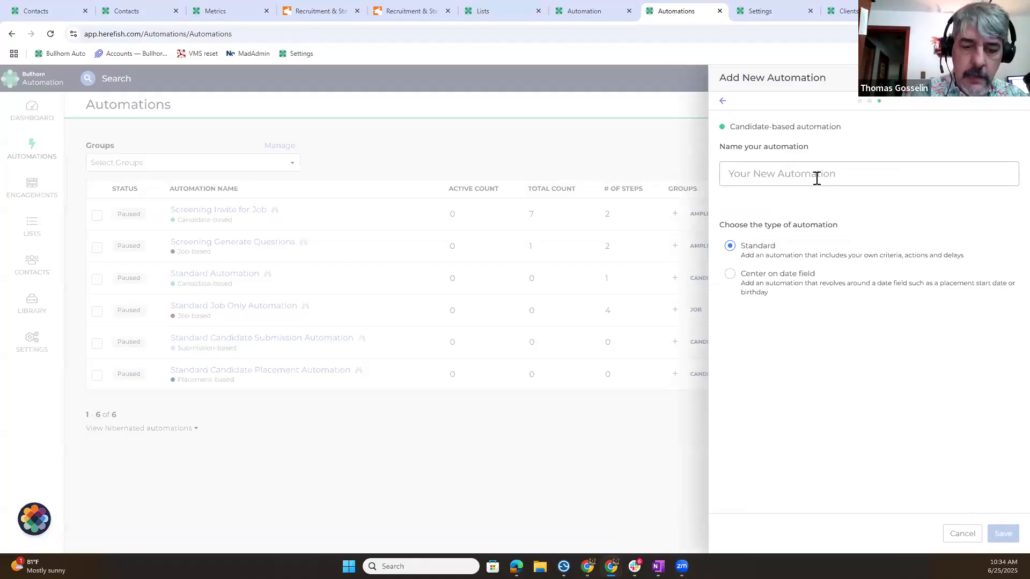
Name the new standard candidate-based automation with the owner's first name followed by "Prescreen Question" and save it
{"action": "type", "text": "Thomas P"}
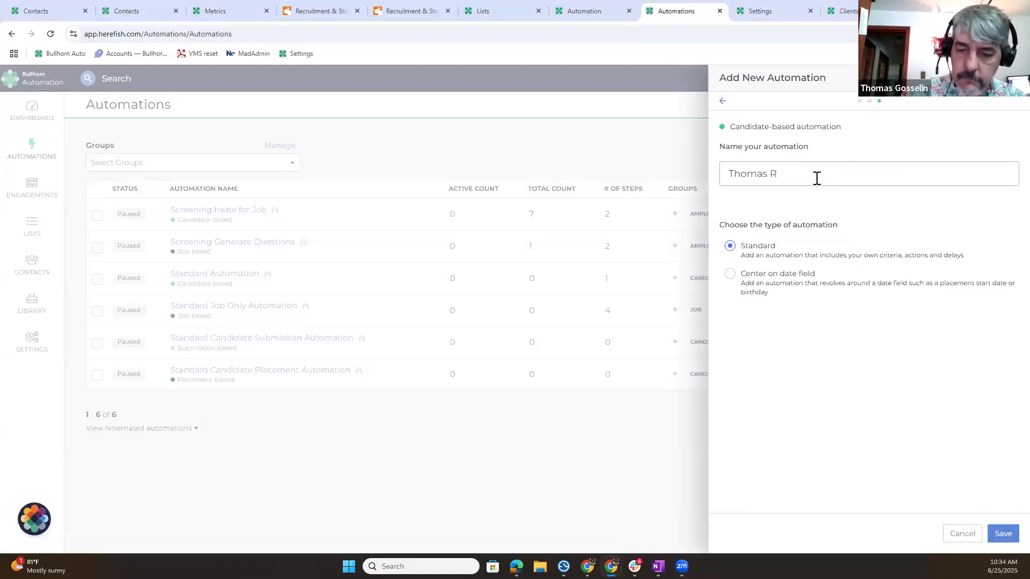
{"action": "type", "text": "rescree"}
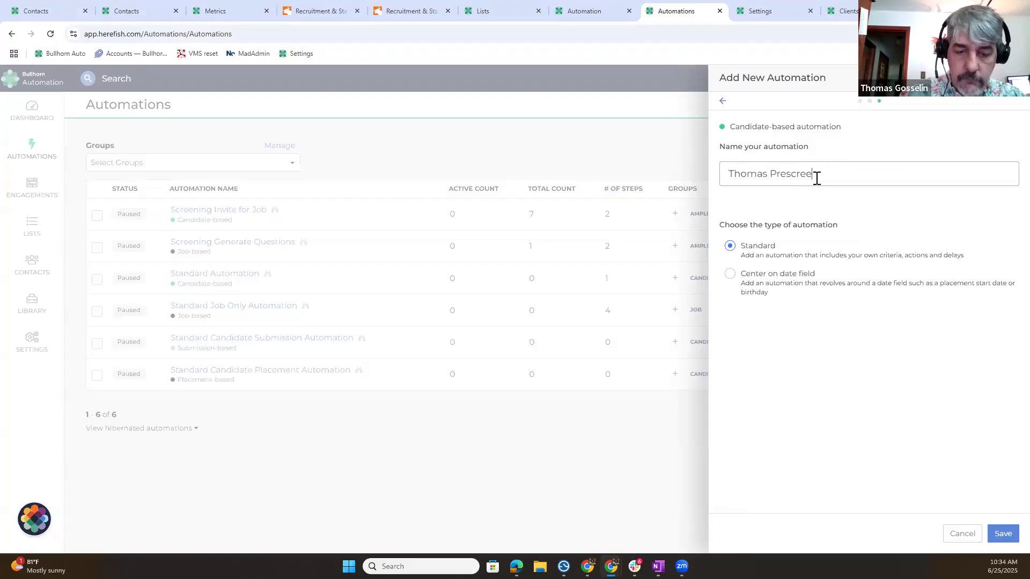
{"action": "type", "text": "n Question"}
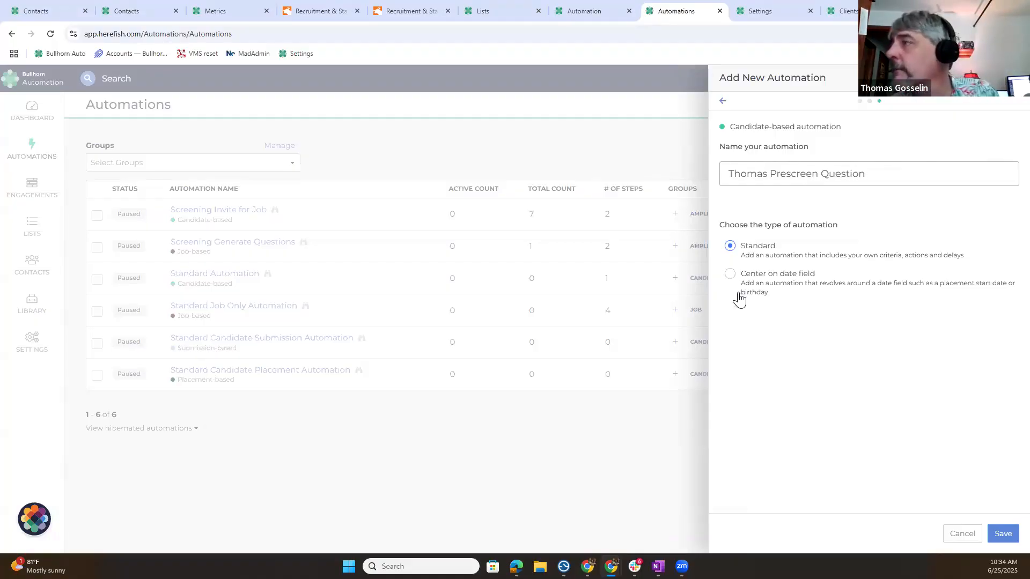
{"action": "left_click", "coordinate": [1001, 534]}
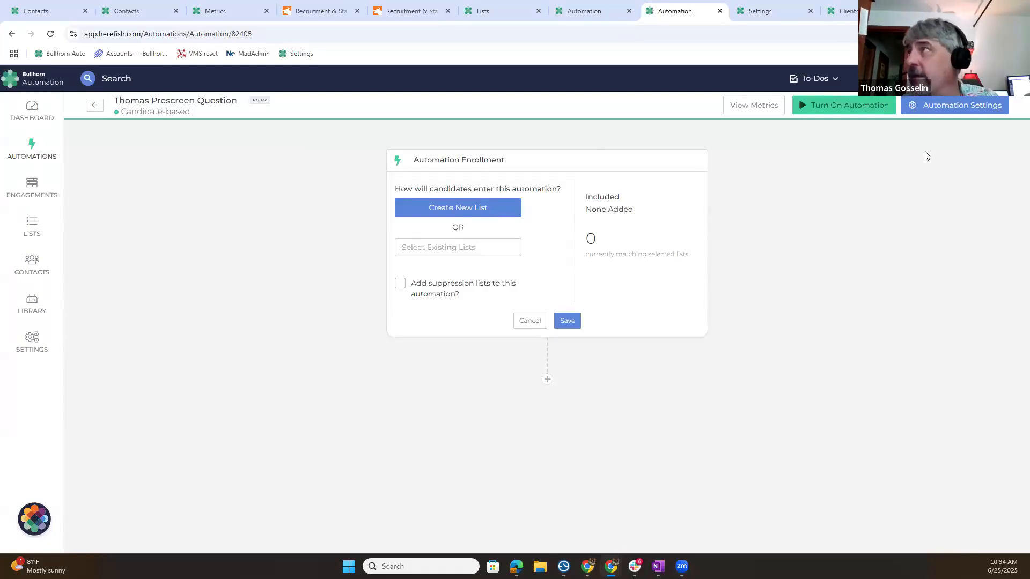
Enable Staggered Start in the automation's settings with candidates entering daily in 10 even groups, and save
{"action": "left_click", "coordinate": [979, 109]}
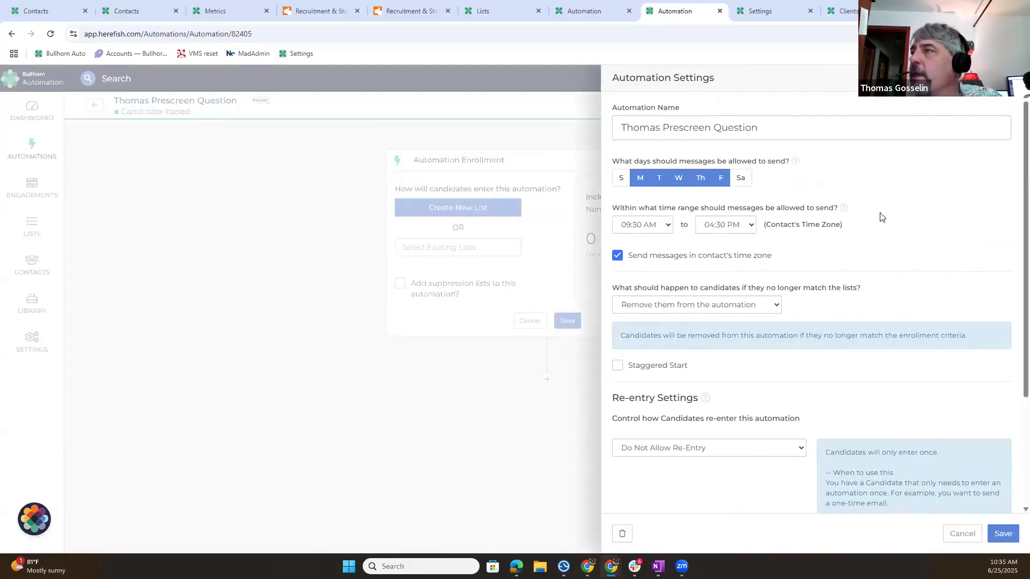
{"action": "left_click", "coordinate": [617, 366]}
{"action": "scroll", "coordinate": [946, 234], "scroll_direction": "down", "scroll_amount": 2}
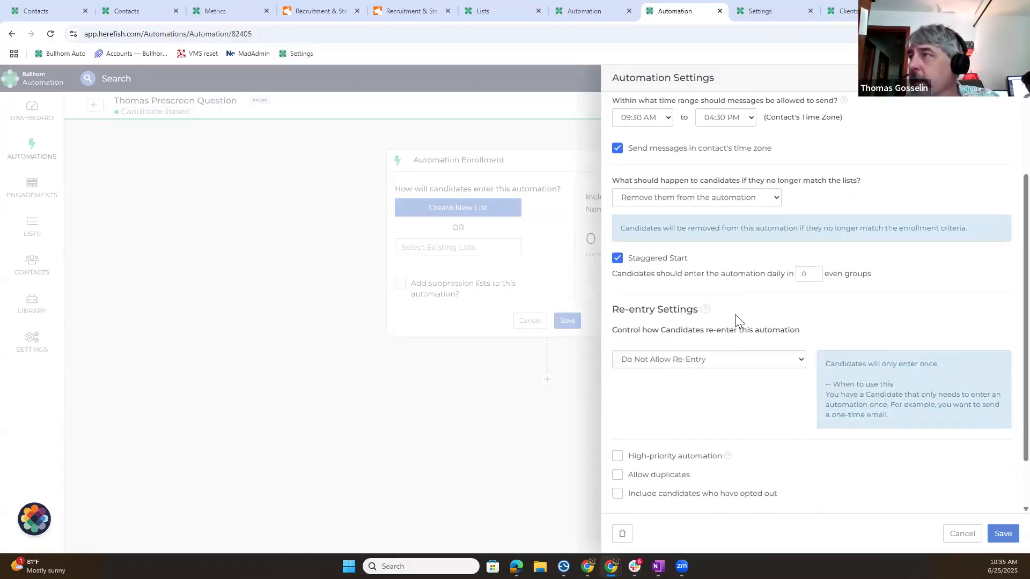
{"action": "double_click", "coordinate": [816, 273]}
{"action": "type", "text": "10"}
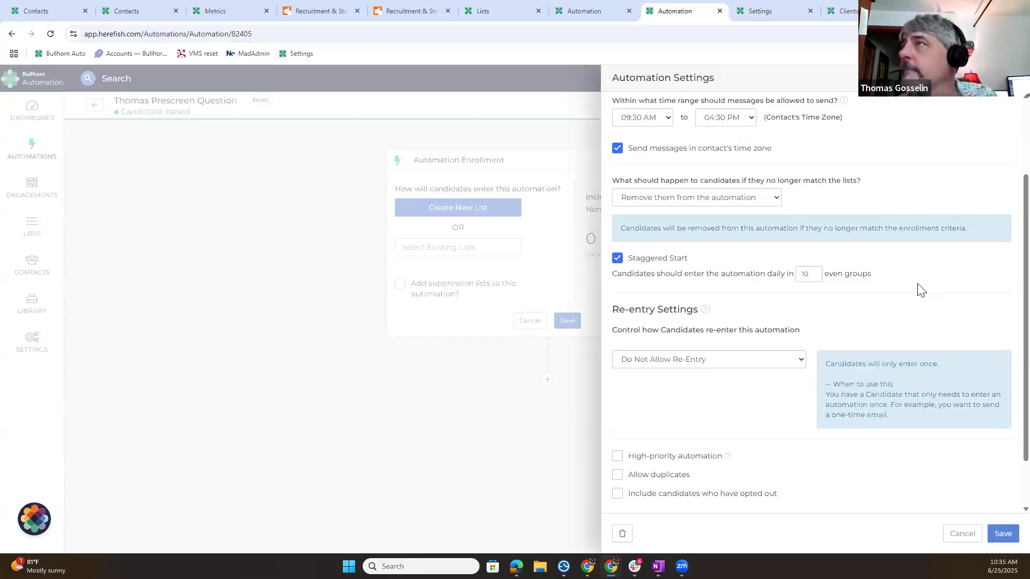
{"action": "left_click", "coordinate": [1003, 534]}
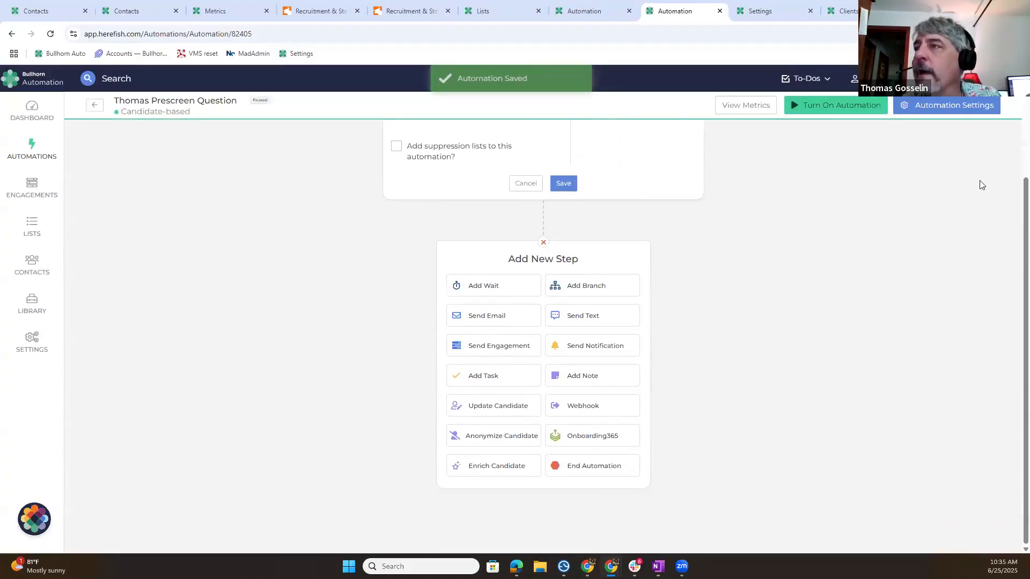
Add a Send Engagement step that emails the owner's Pre-Screen Questions survey, built from the library template with the Bullhorn logo
{"action": "left_click", "coordinate": [473, 352]}
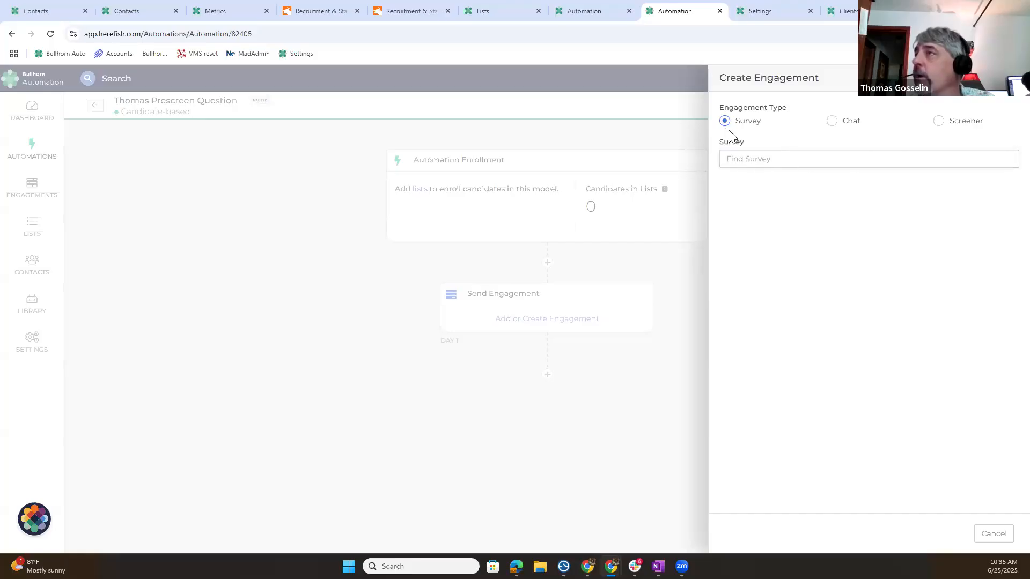
{"action": "left_click", "coordinate": [842, 164]}
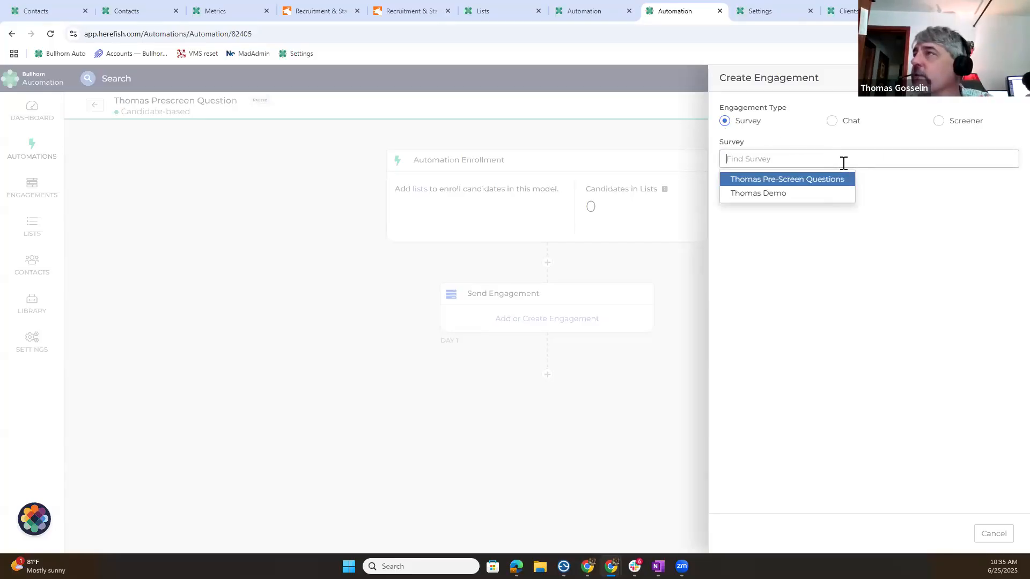
{"action": "left_click", "coordinate": [793, 184]}
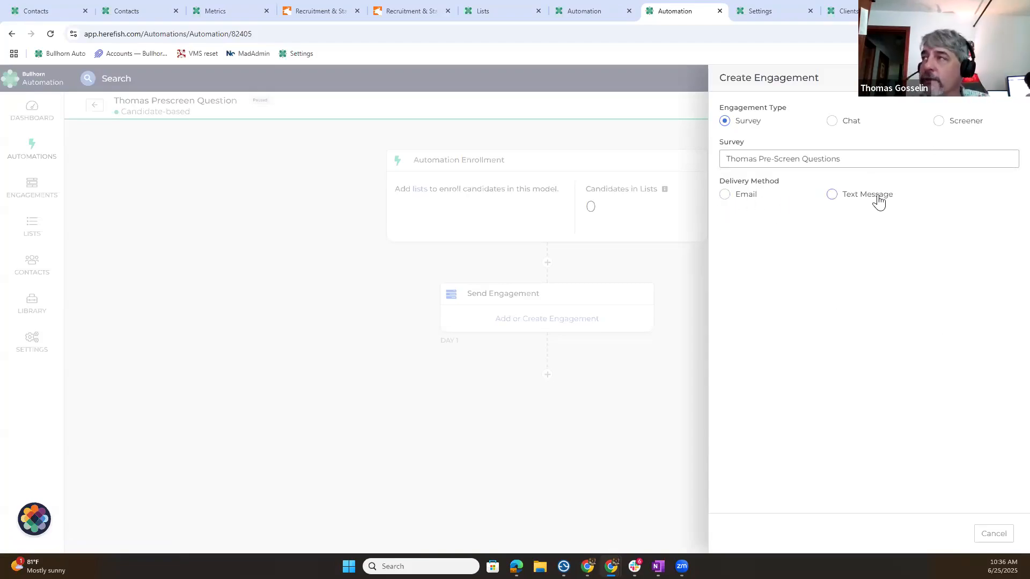
{"action": "left_click", "coordinate": [725, 196]}
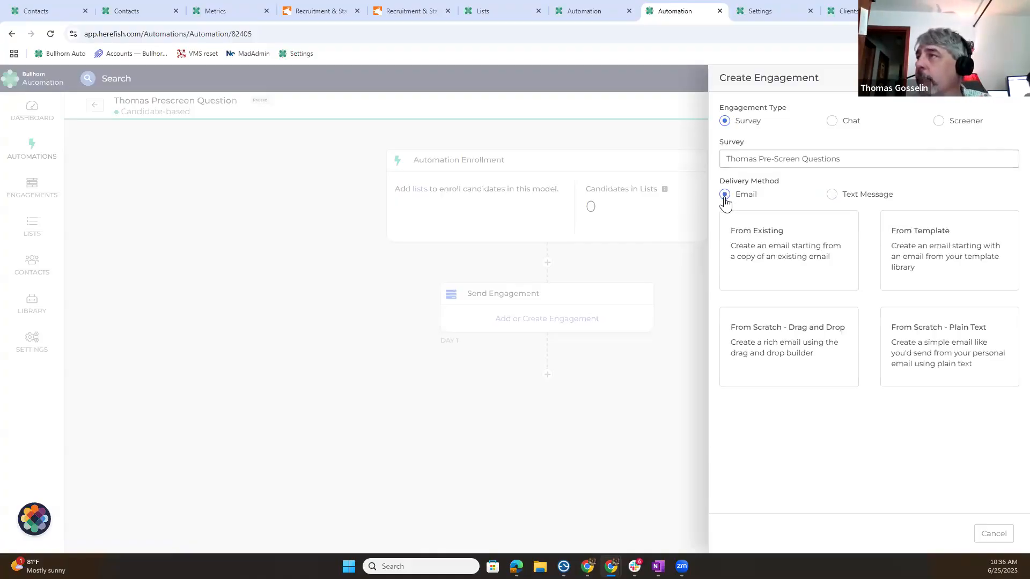
{"action": "left_click", "coordinate": [940, 256]}
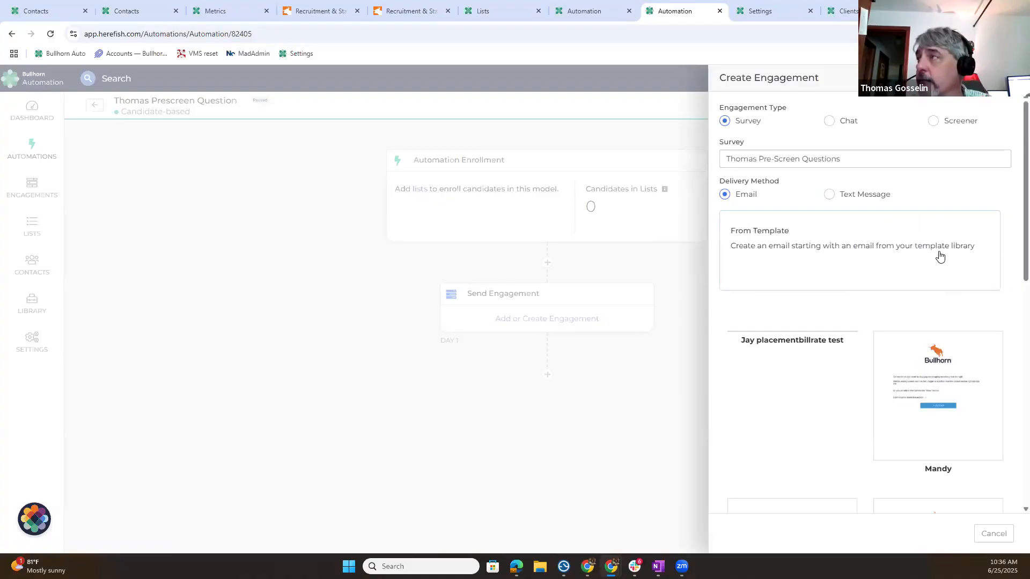
{"action": "left_click", "coordinate": [938, 399]}
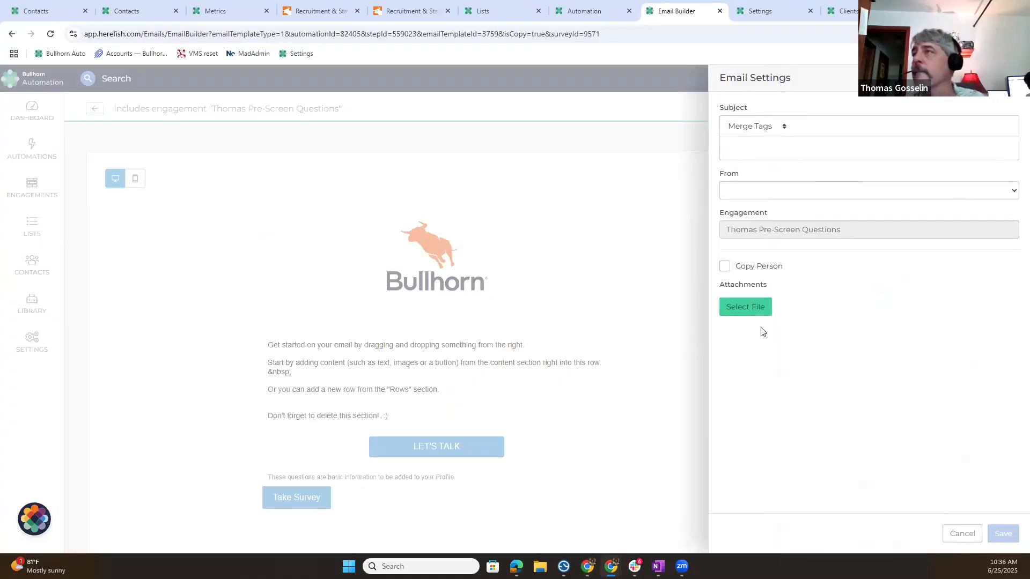
Set the email's subject to "Questions" and its sender to Candidate Owner, and save the email settings
{"action": "left_click", "coordinate": [747, 145]}
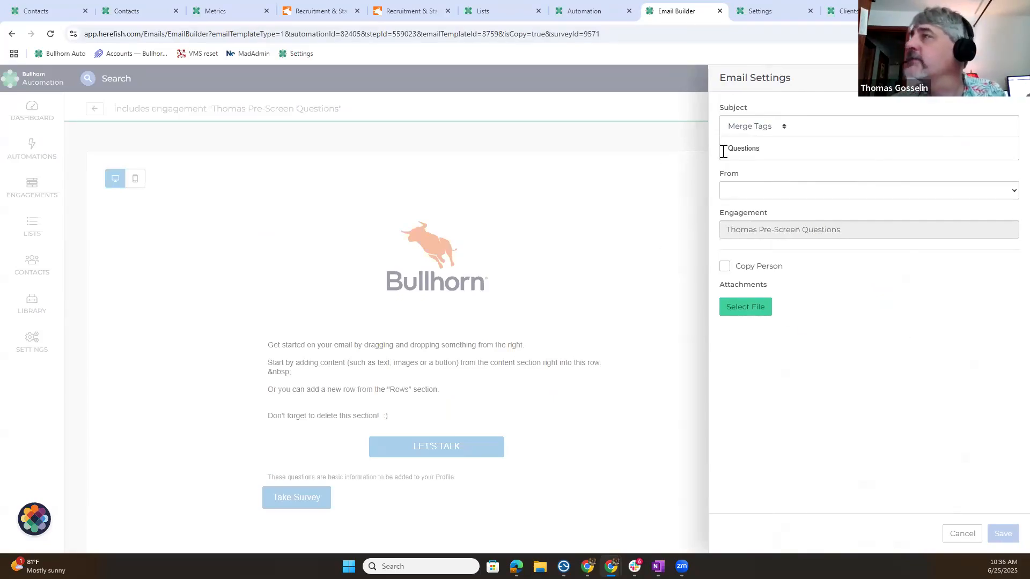
{"action": "left_click", "coordinate": [783, 191]}
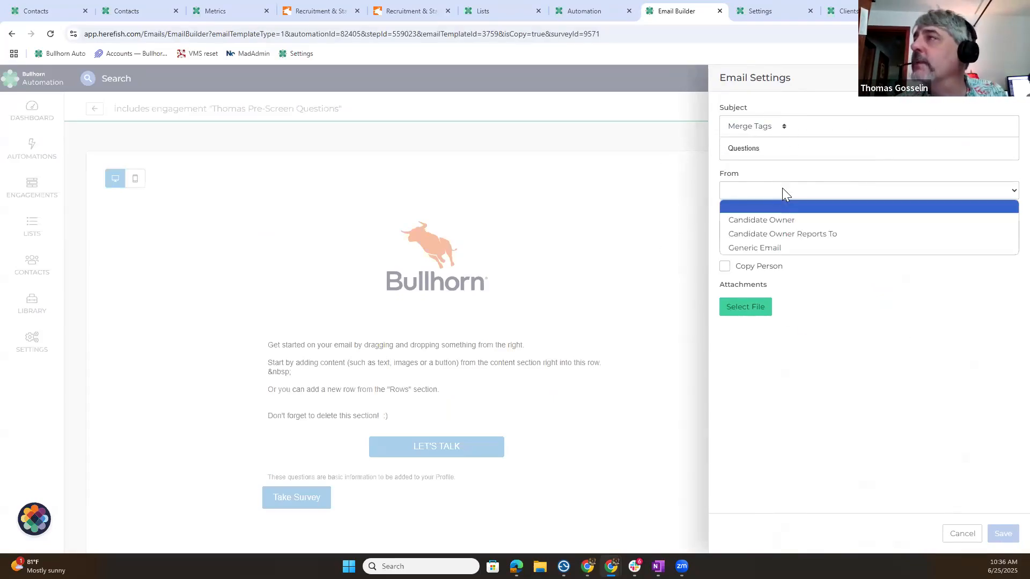
{"action": "left_click", "coordinate": [785, 217]}
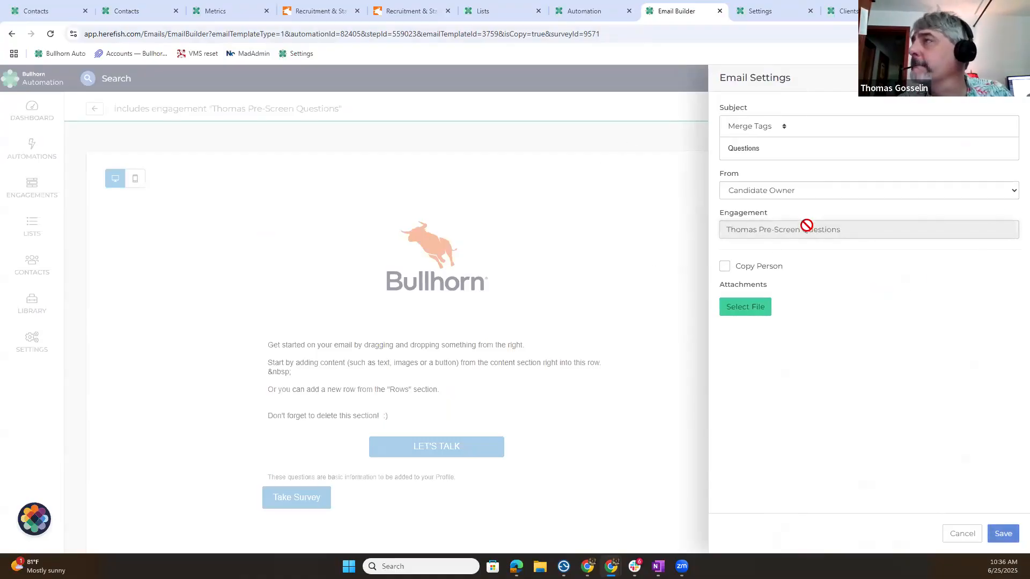
{"action": "left_click", "coordinate": [1003, 534]}
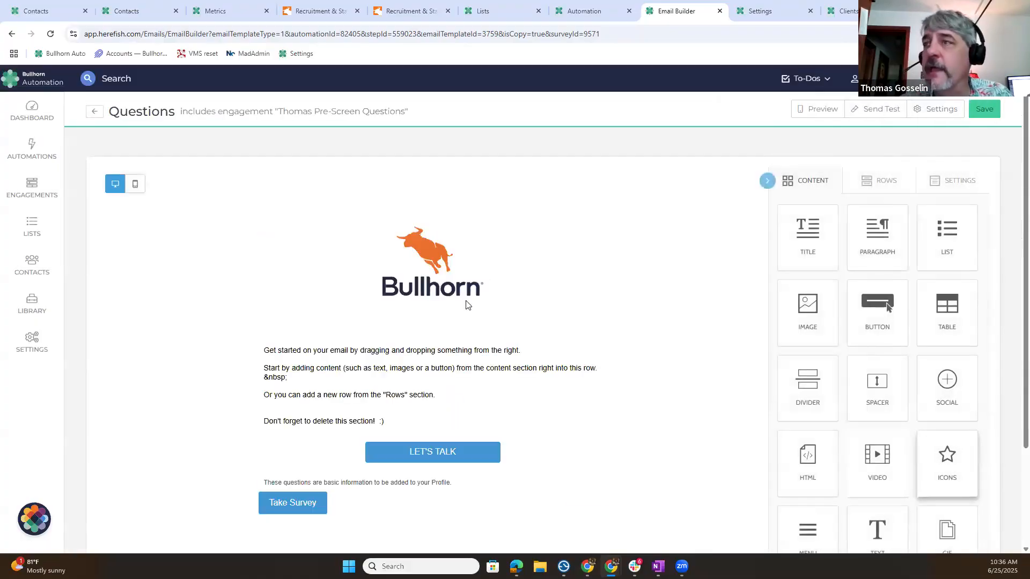
Delete the LET'S TALK button from the email body
{"action": "scroll", "coordinate": [670, 300], "scroll_direction": "down", "scroll_amount": 2}
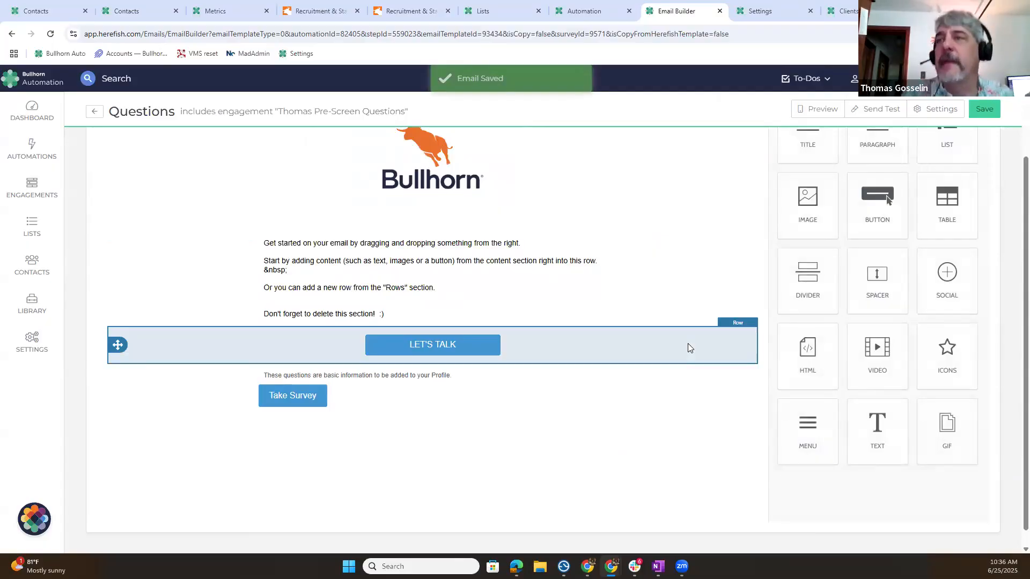
{"action": "left_click", "coordinate": [565, 342]}
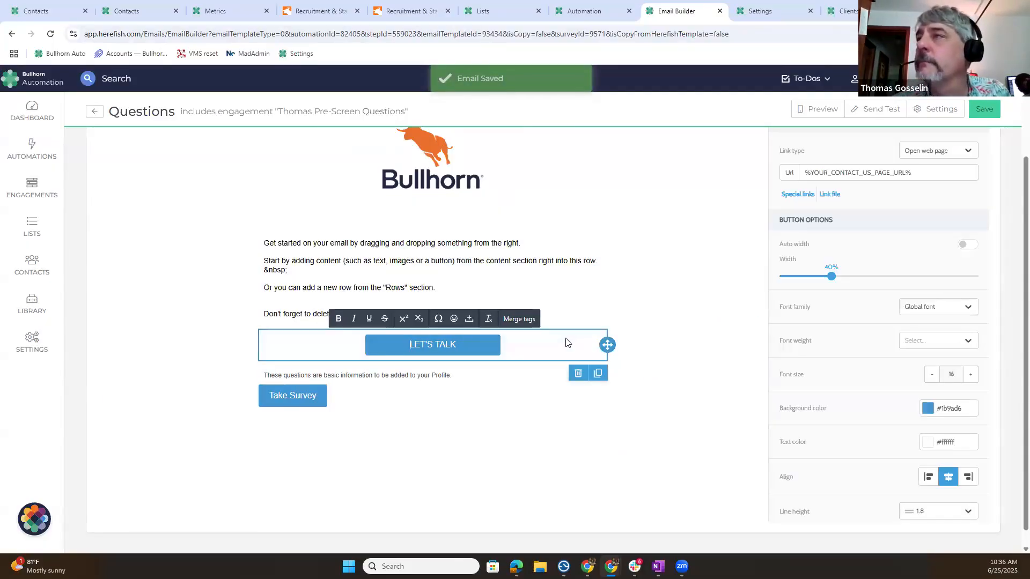
{"action": "left_click", "coordinate": [578, 374]}
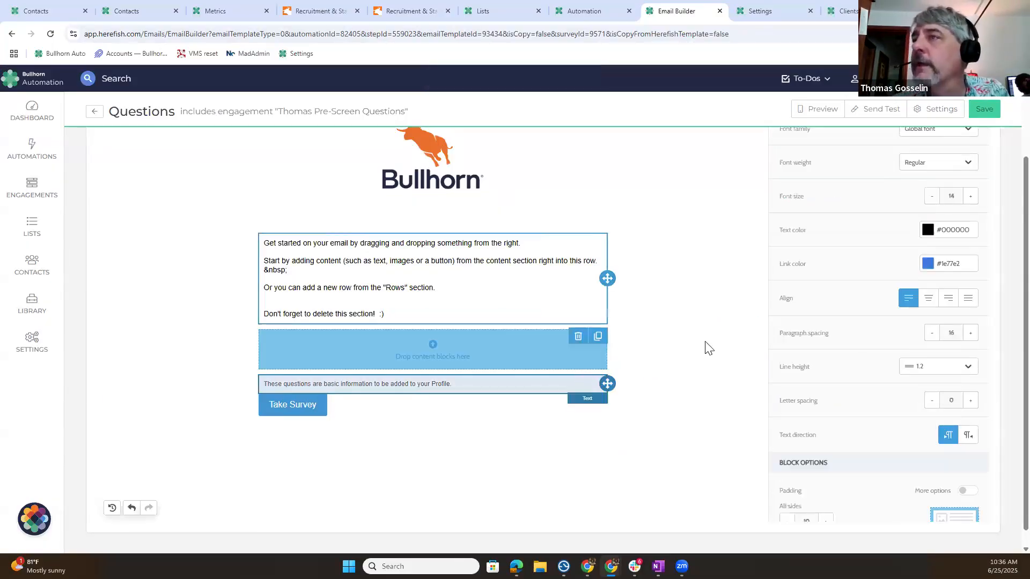
Replace the text above the email's Take Survey button with "Please take this survey"
{"action": "left_click", "coordinate": [281, 404]}
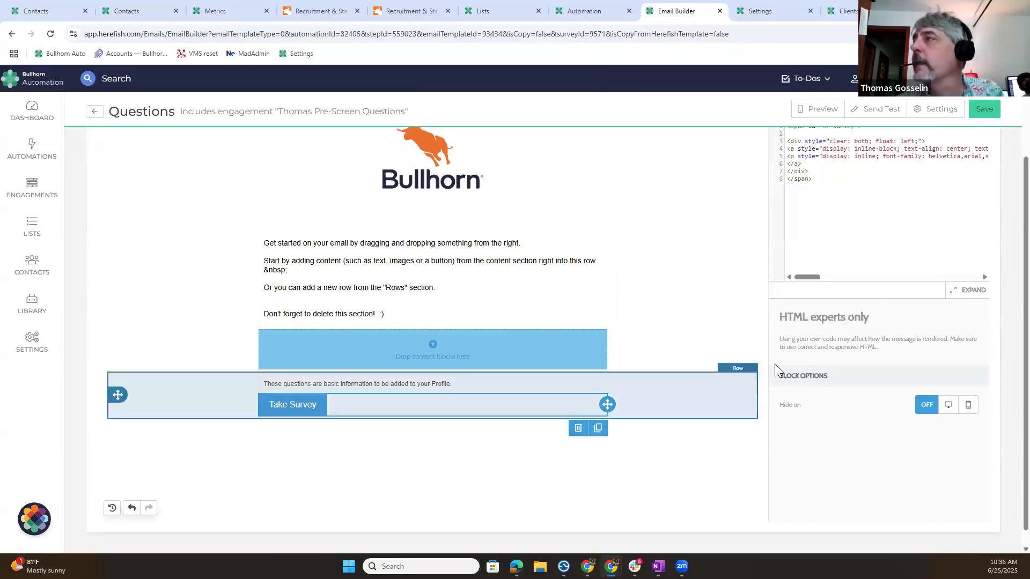
{"action": "scroll", "coordinate": [809, 359], "scroll_direction": "up", "scroll_amount": 2}
{"action": "scroll", "coordinate": [677, 273], "scroll_direction": "down", "scroll_amount": 2}
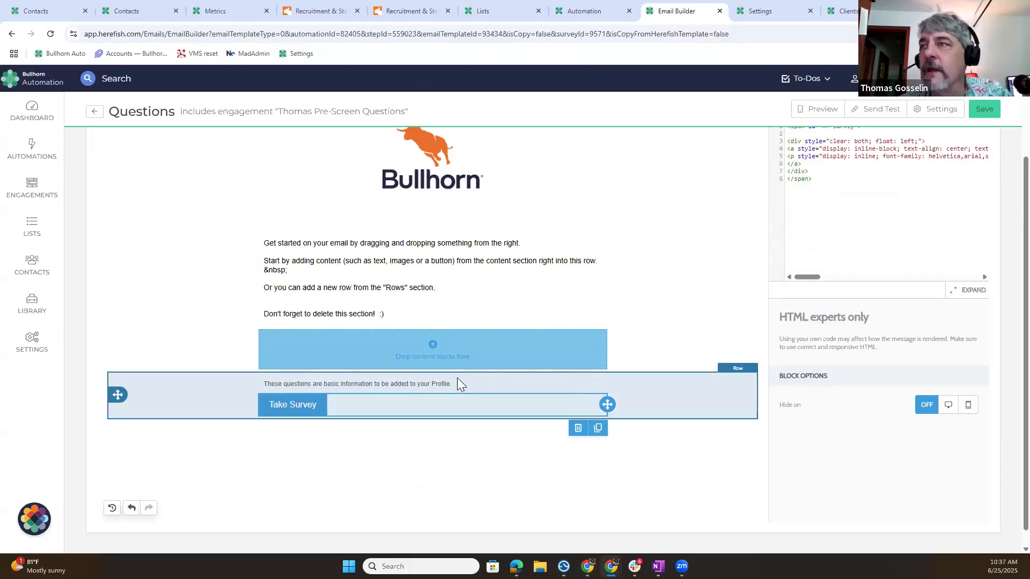
{"action": "left_click_drag", "start_coordinate": [453, 384], "coordinate": [246, 380]}
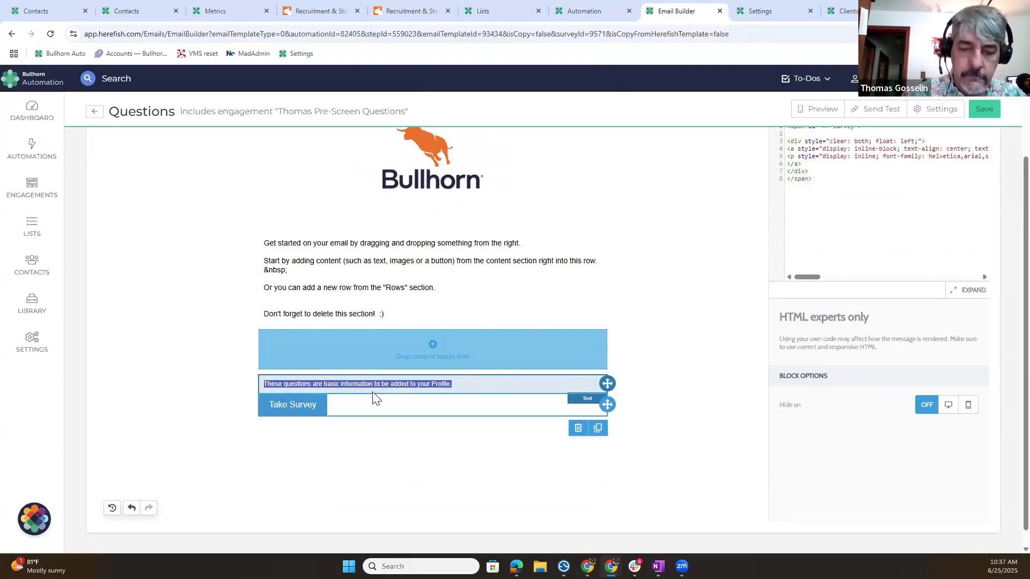
{"action": "type", "text": "Please take thi"}
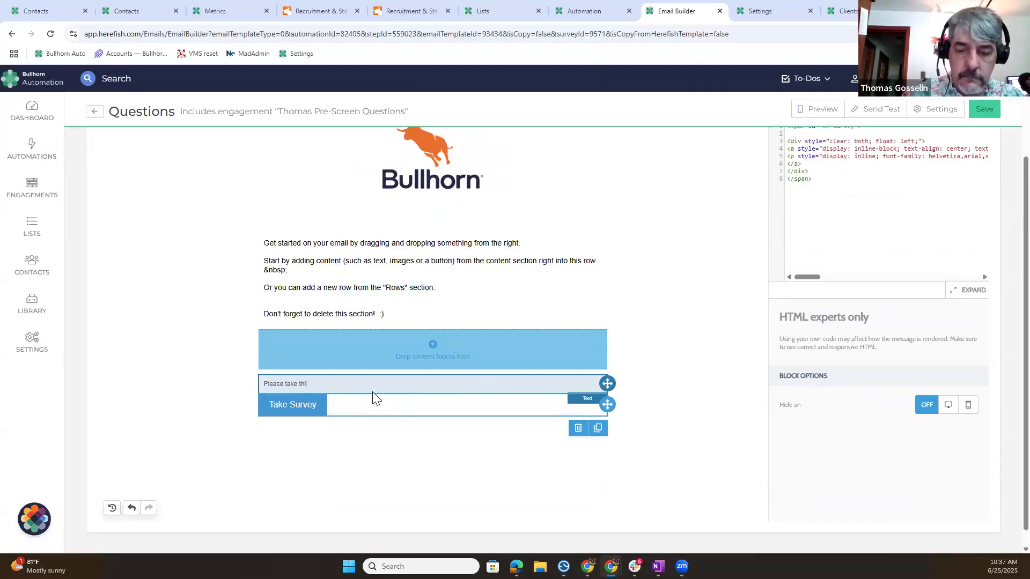
{"action": "type", "text": "s surve"}
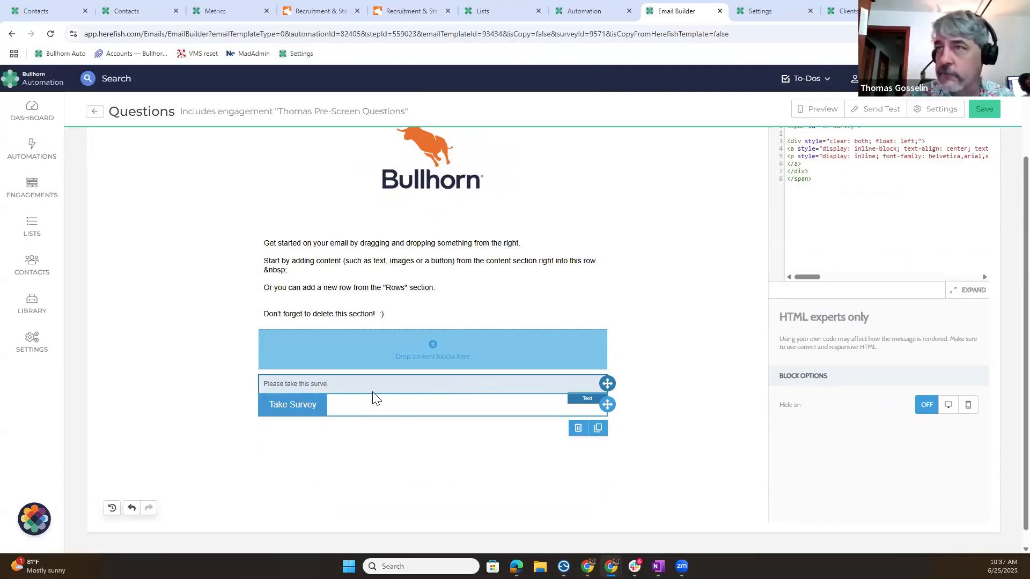
{"action": "type", "text": "y"}
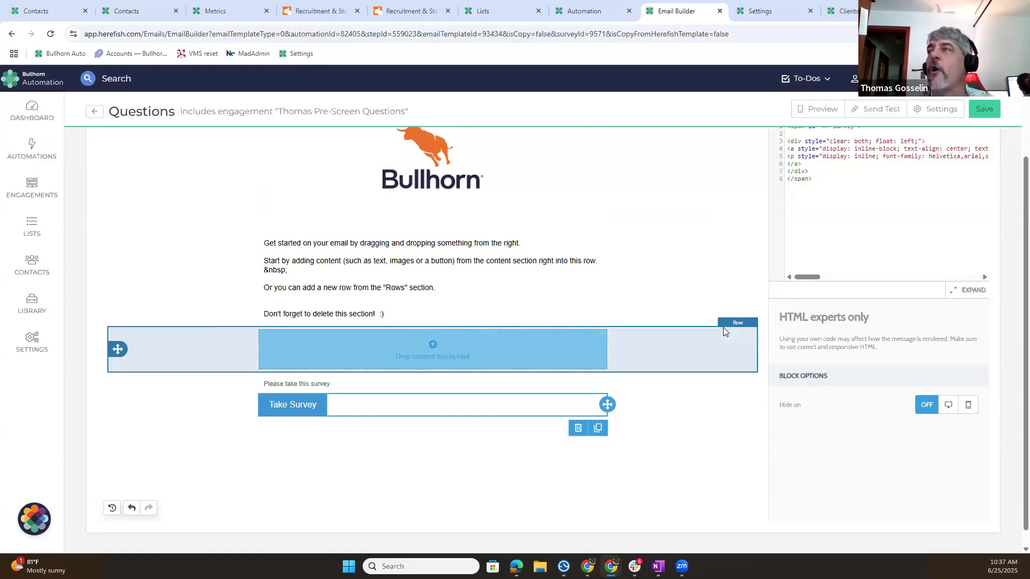
Save the survey email and return to the automation
{"action": "scroll", "coordinate": [722, 327], "scroll_direction": "up", "scroll_amount": 1}
{"action": "scroll", "coordinate": [723, 331], "scroll_direction": "up", "scroll_amount": 1}
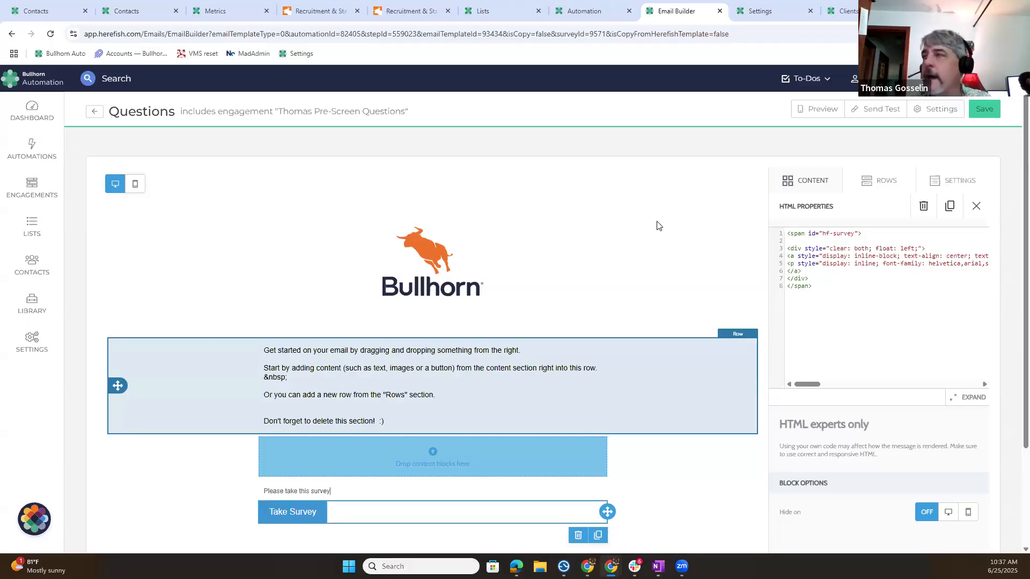
{"action": "scroll", "coordinate": [658, 221], "scroll_direction": "down", "scroll_amount": 1}
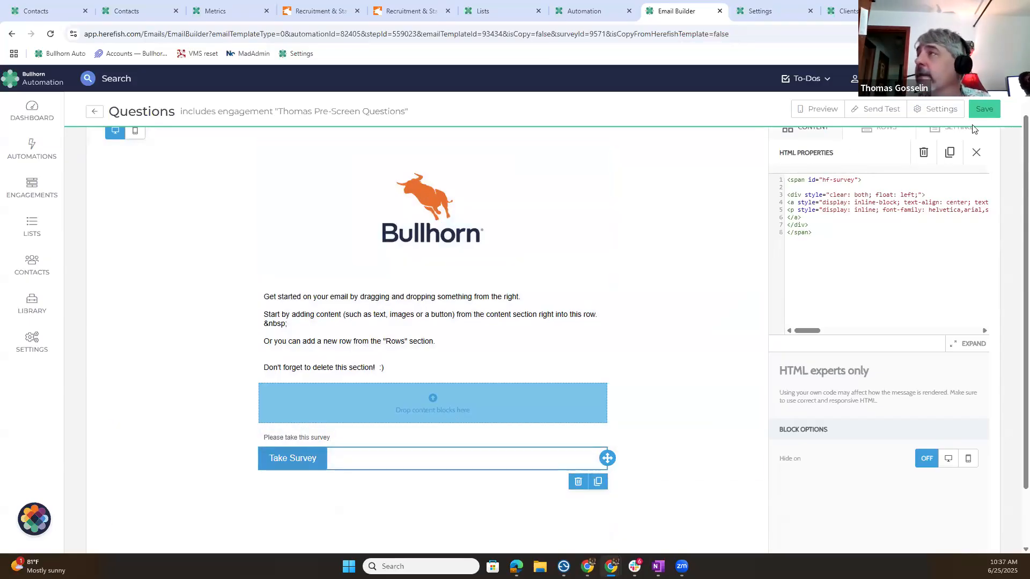
{"action": "left_click", "coordinate": [984, 109]}
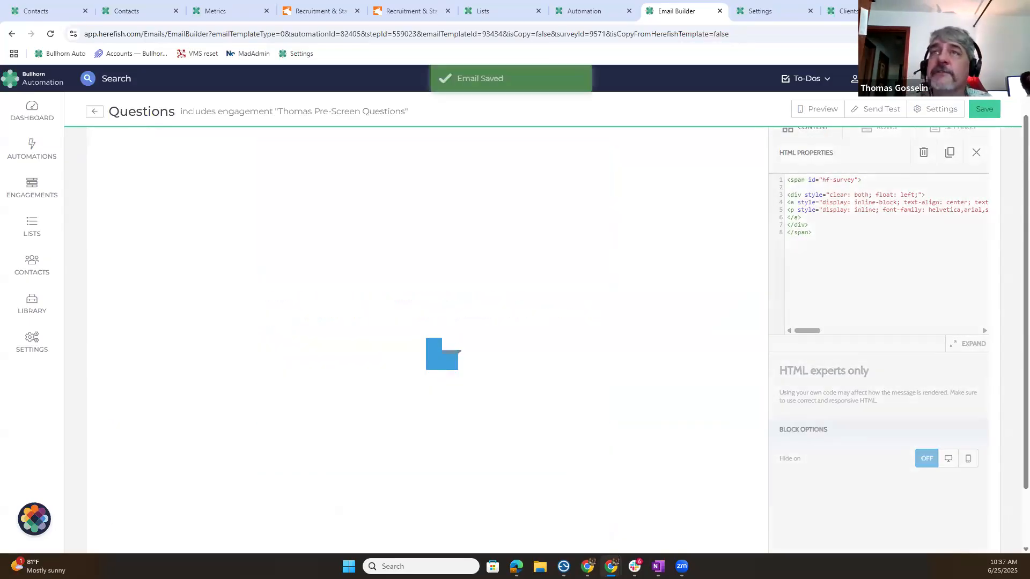
{"action": "left_click", "coordinate": [93, 112]}
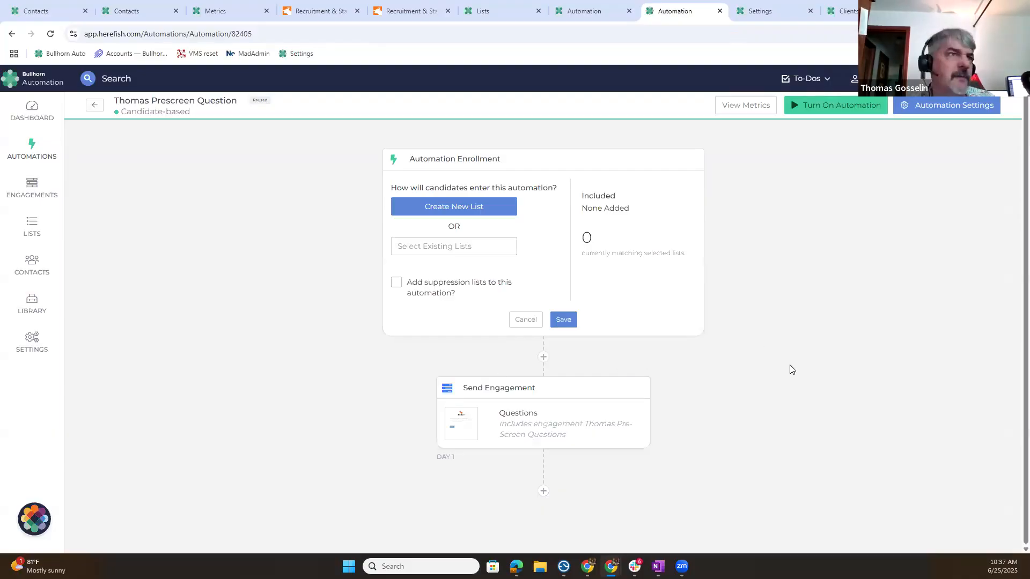
Add a second Send Engagement step after the email that delivers the same Pre-Screen Questions survey by text message, created from scratch
{"action": "left_click", "coordinate": [543, 493]}
{"action": "scroll", "coordinate": [793, 344], "scroll_direction": "down", "scroll_amount": 3}
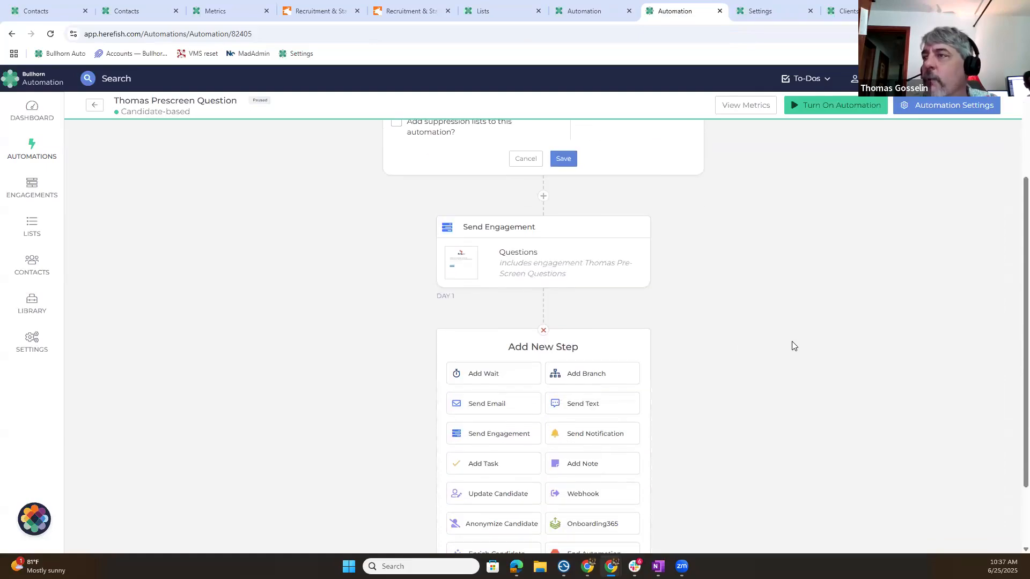
{"action": "left_click", "coordinate": [496, 436]}
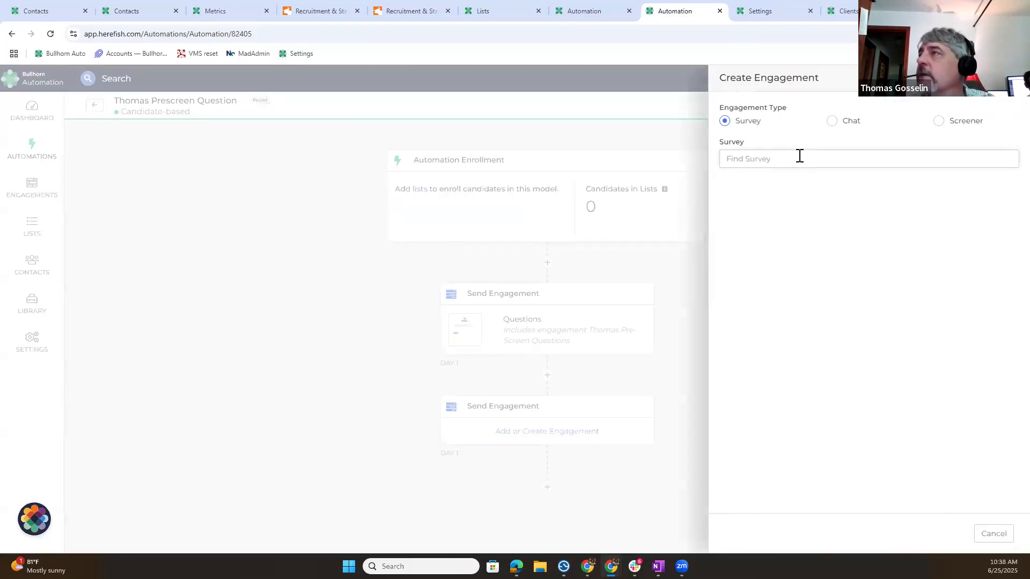
{"action": "left_click", "coordinate": [797, 157]}
{"action": "left_click", "coordinate": [782, 180]}
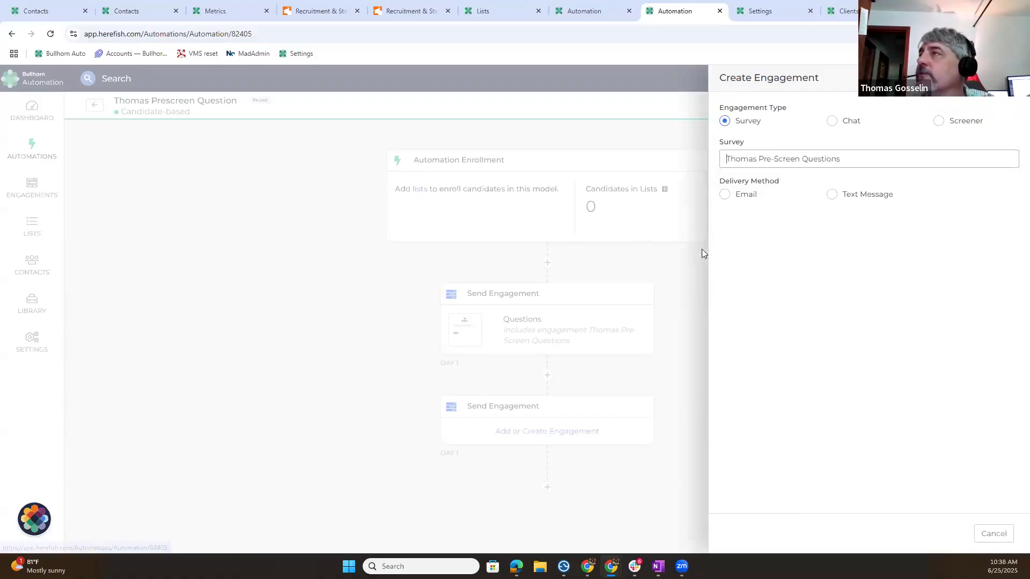
{"action": "left_click", "coordinate": [832, 195]}
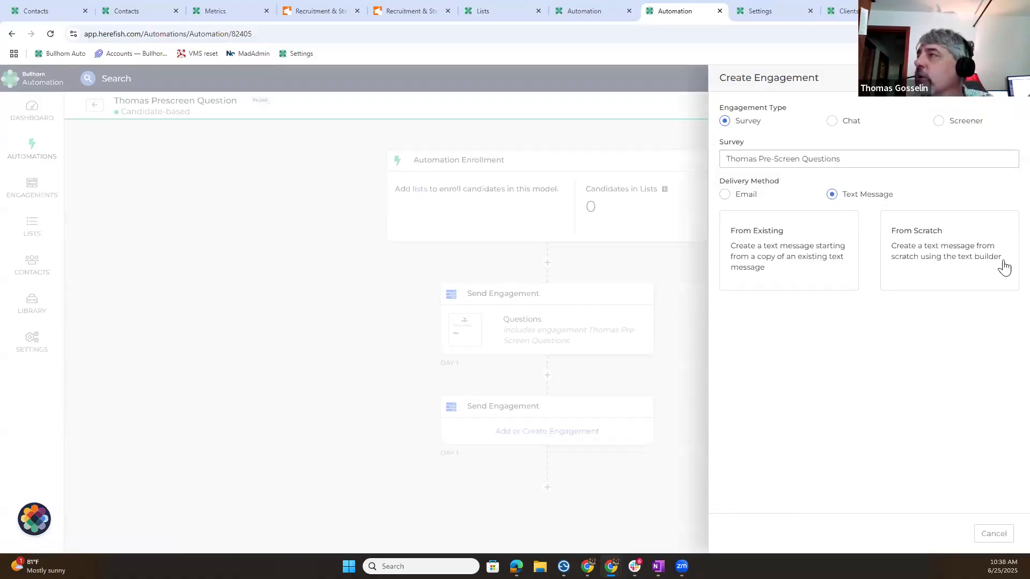
{"action": "left_click", "coordinate": [805, 256]}
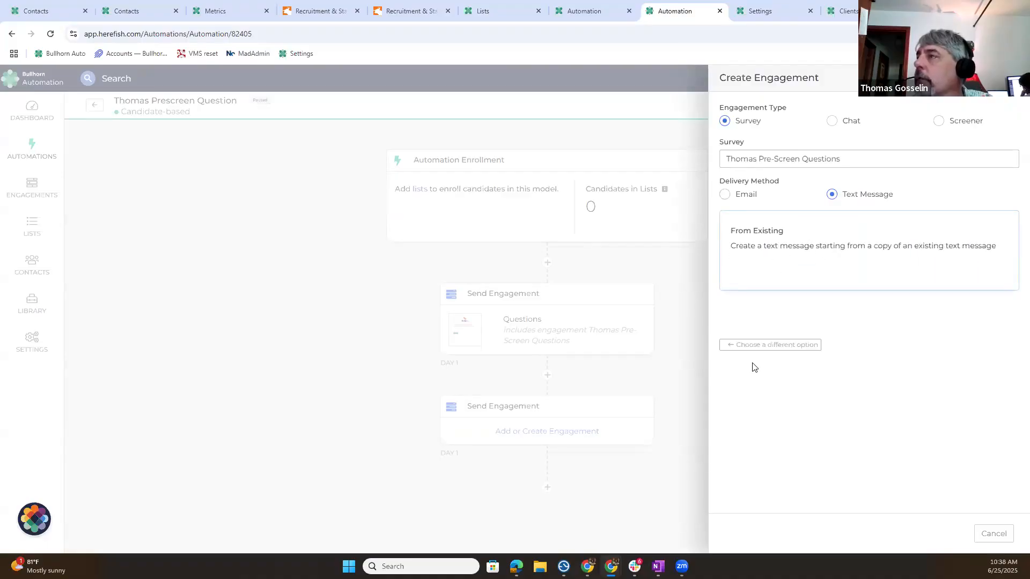
{"action": "left_click", "coordinate": [766, 348]}
{"action": "left_click", "coordinate": [931, 263]}
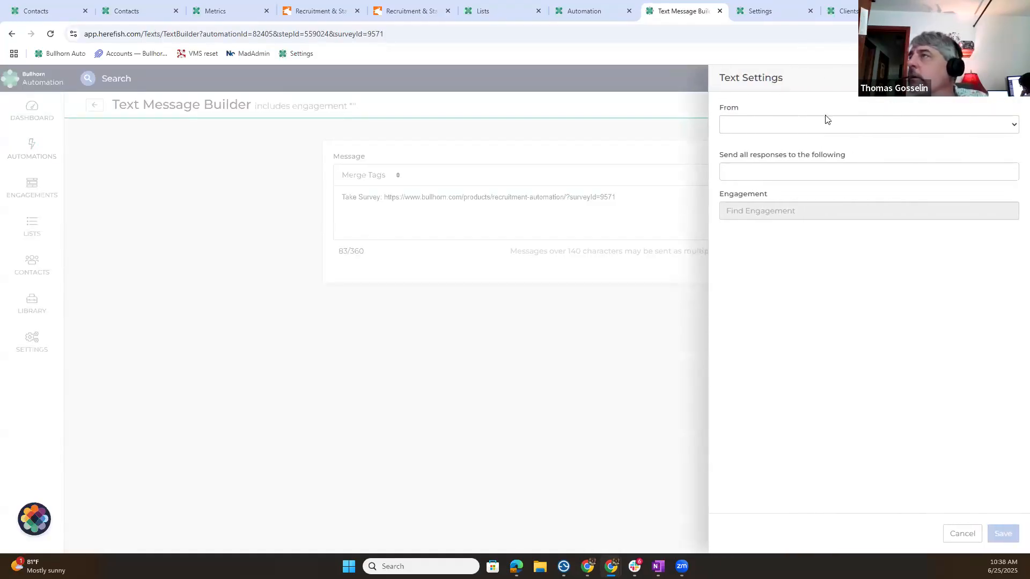
Set both the text message's sender and its response recipient to Candidate Owner, and save the text settings
{"action": "left_click", "coordinate": [809, 129]}
{"action": "left_click", "coordinate": [798, 154]}
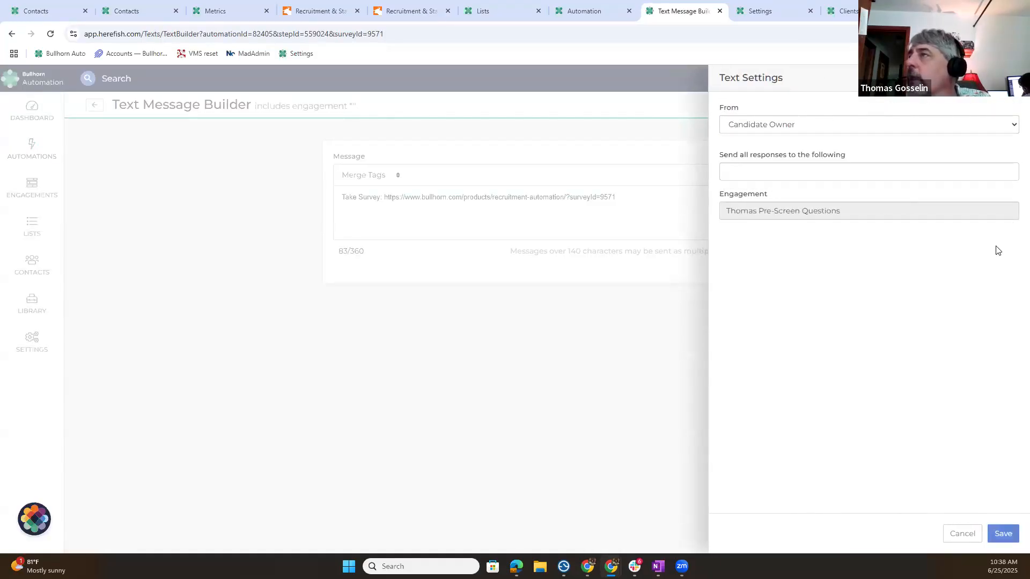
{"action": "left_click", "coordinate": [771, 171]}
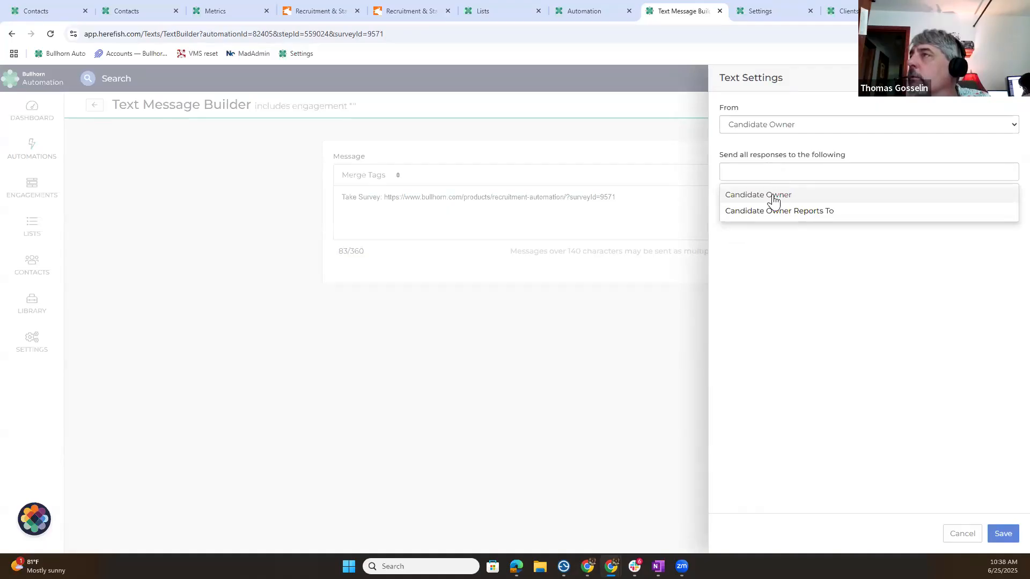
{"action": "left_click", "coordinate": [773, 200]}
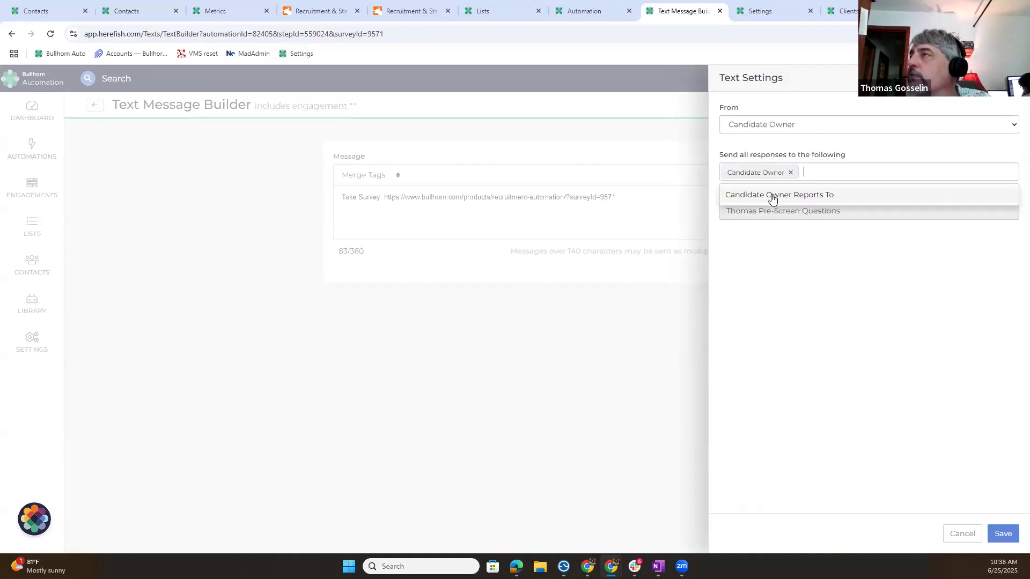
{"action": "left_click", "coordinate": [1003, 533]}
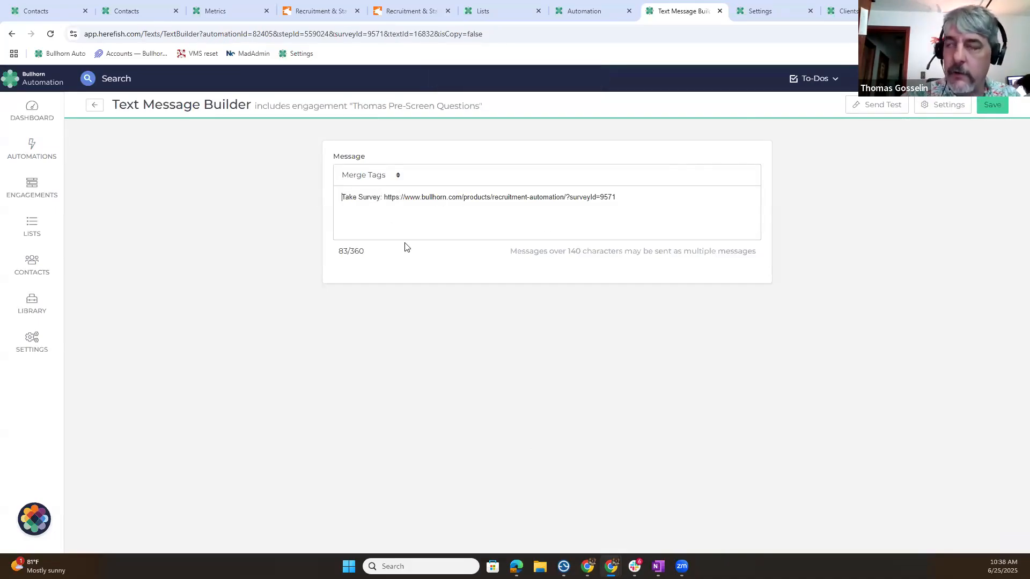
Add "Thank you for taking our Survey" above the survey link in the text message, save it and return to the automation
{"action": "key", "text": "Return"}
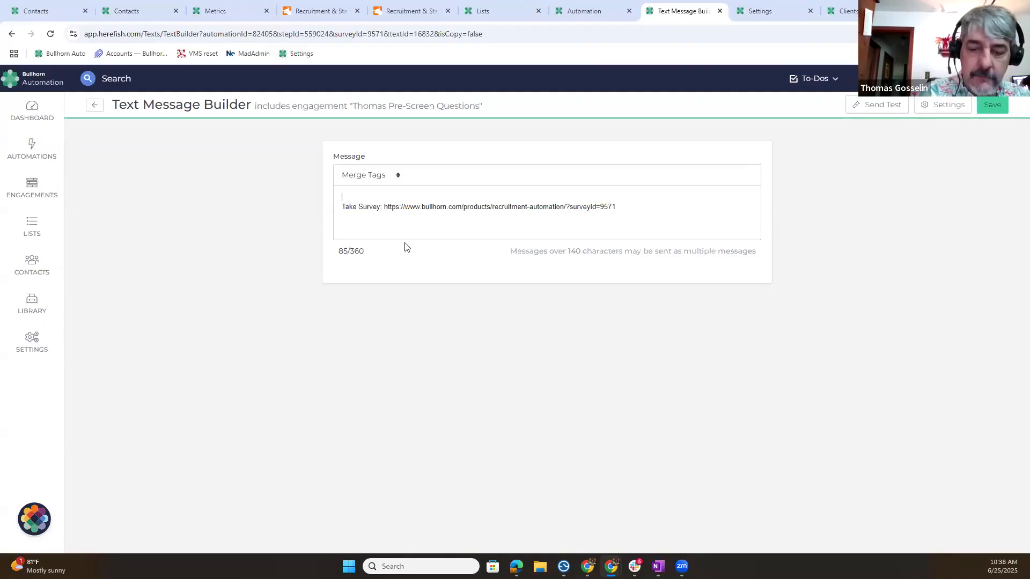
{"action": "type", "text": "Thank yo0u fo"}
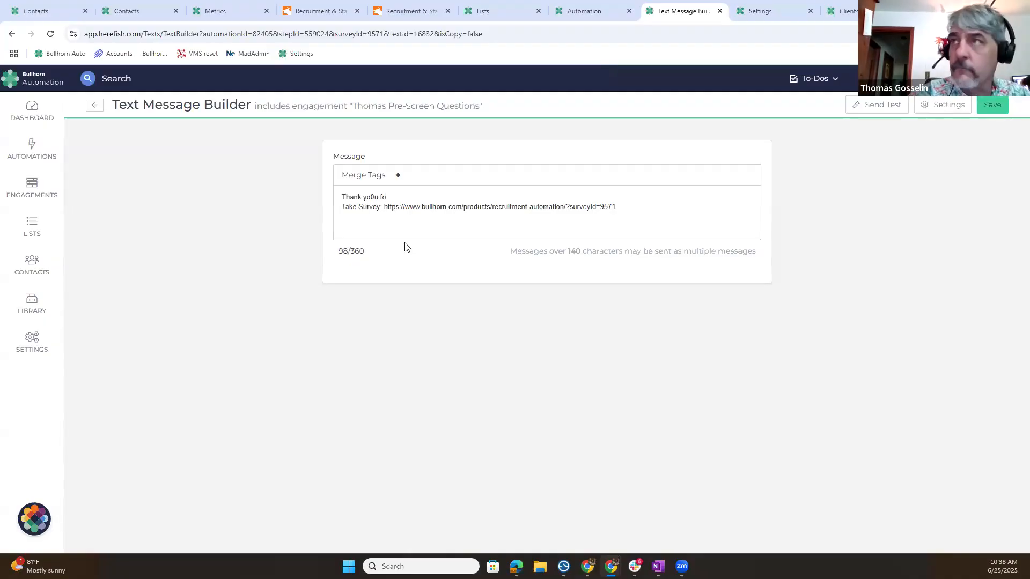
{"action": "type", "text": "r "}
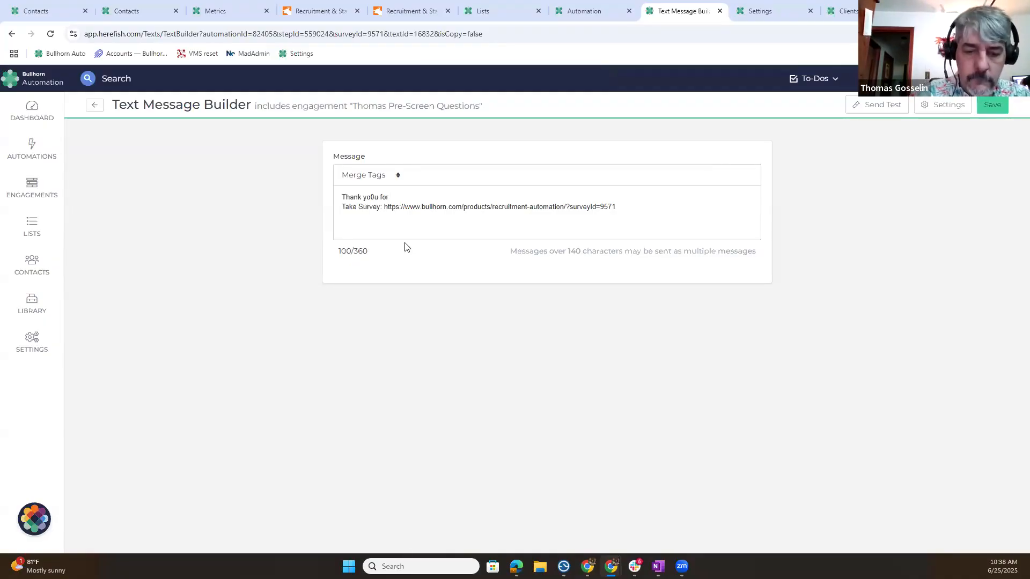
{"action": "type", "text": "taking "}
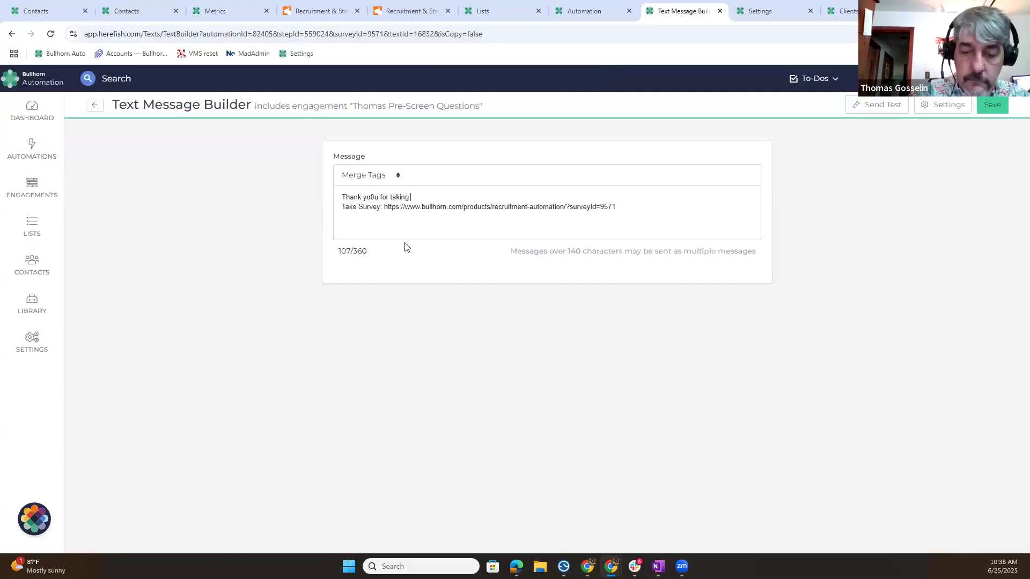
{"action": "type", "text": "our "}
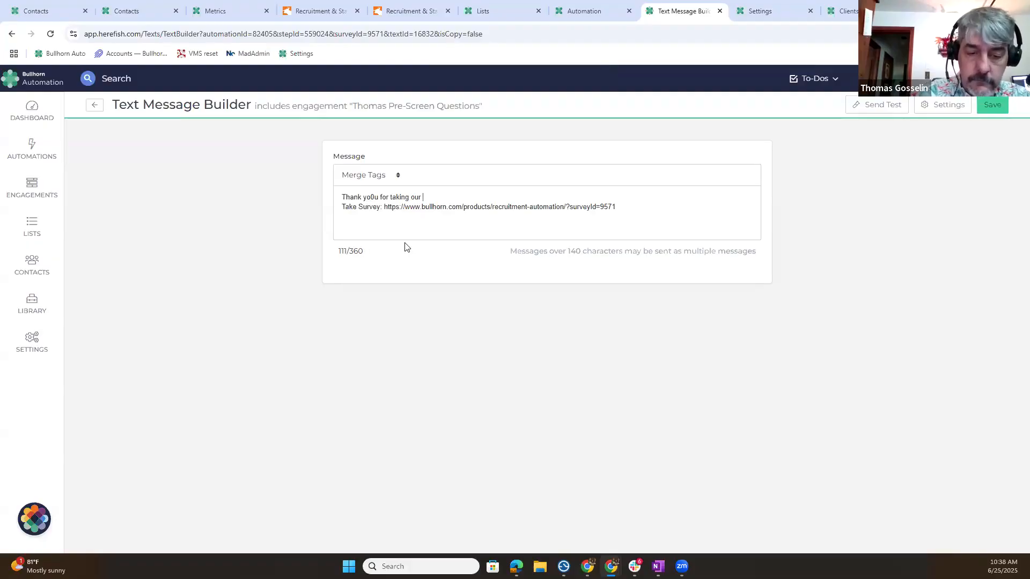
{"action": "type", "text": "Surv"}
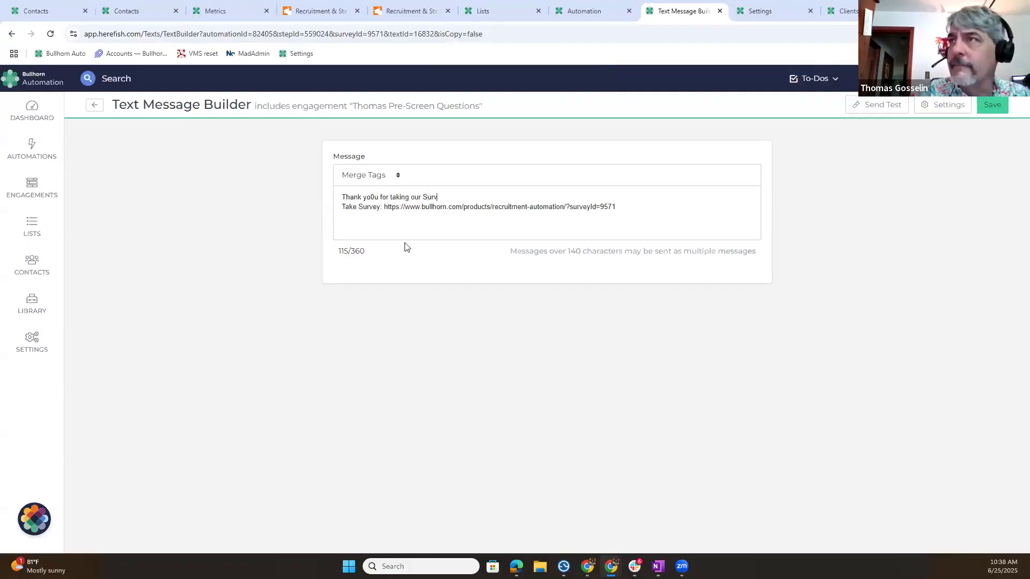
{"action": "type", "text": "ey"}
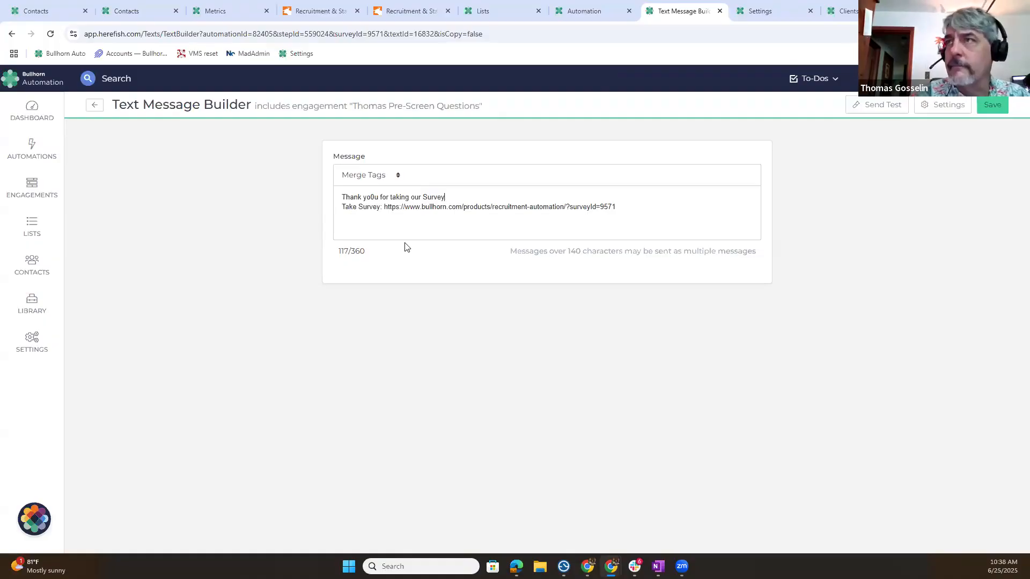
{"action": "key", "text": "Return"}
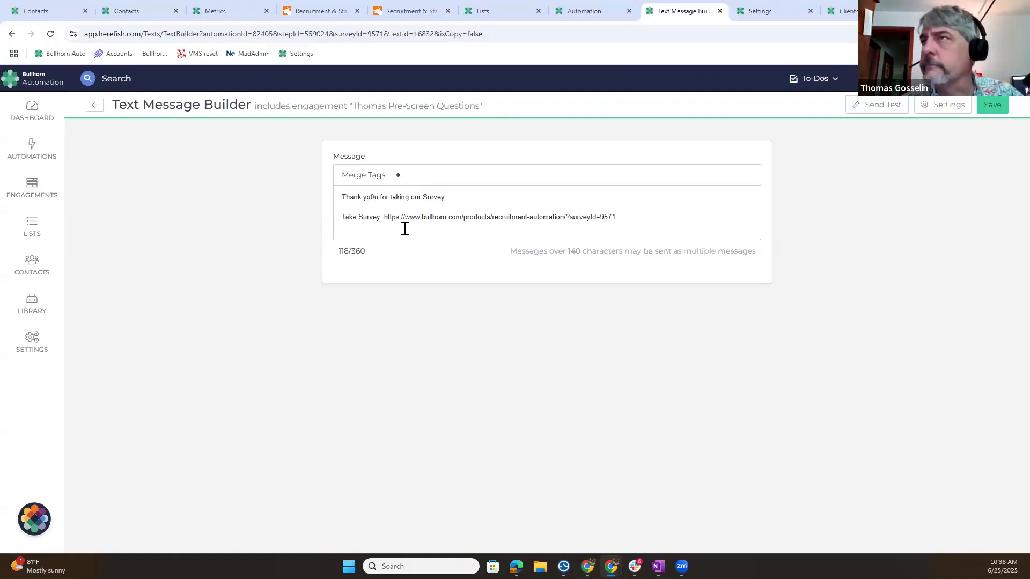
{"action": "left_click", "coordinate": [374, 197]}
{"action": "key", "text": "BackSpace"}
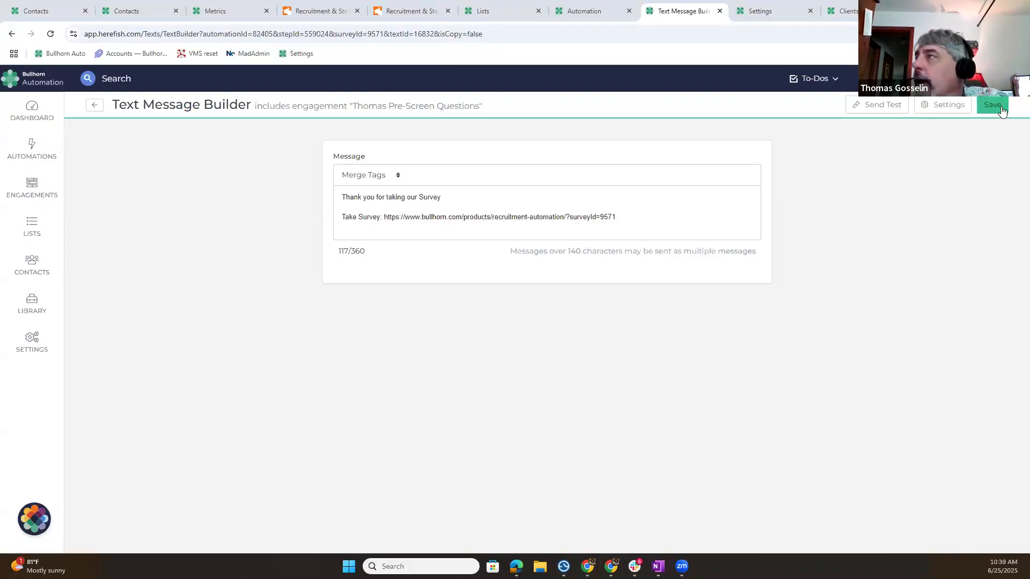
{"action": "left_click", "coordinate": [999, 111]}
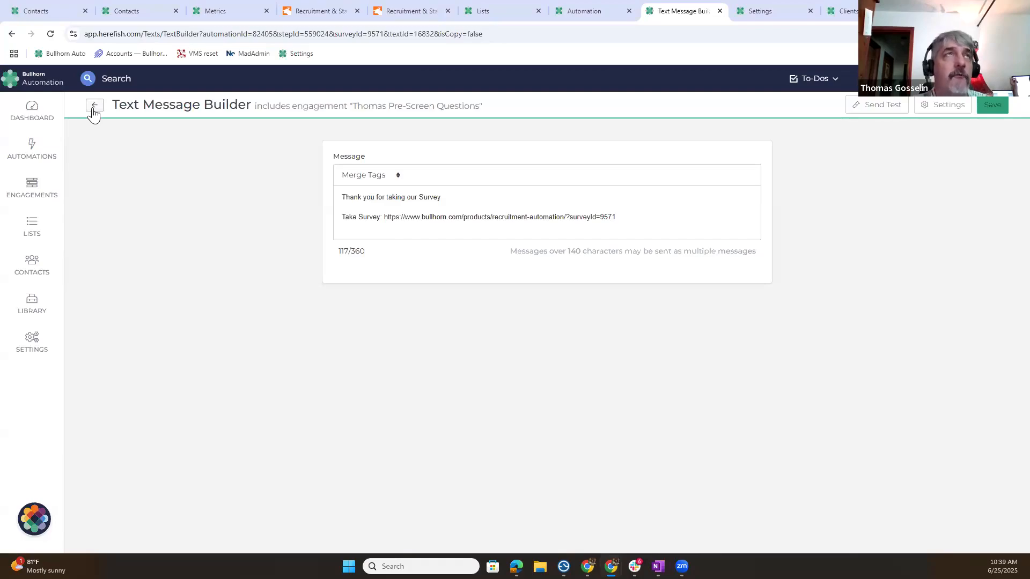
{"action": "left_click", "coordinate": [94, 107]}
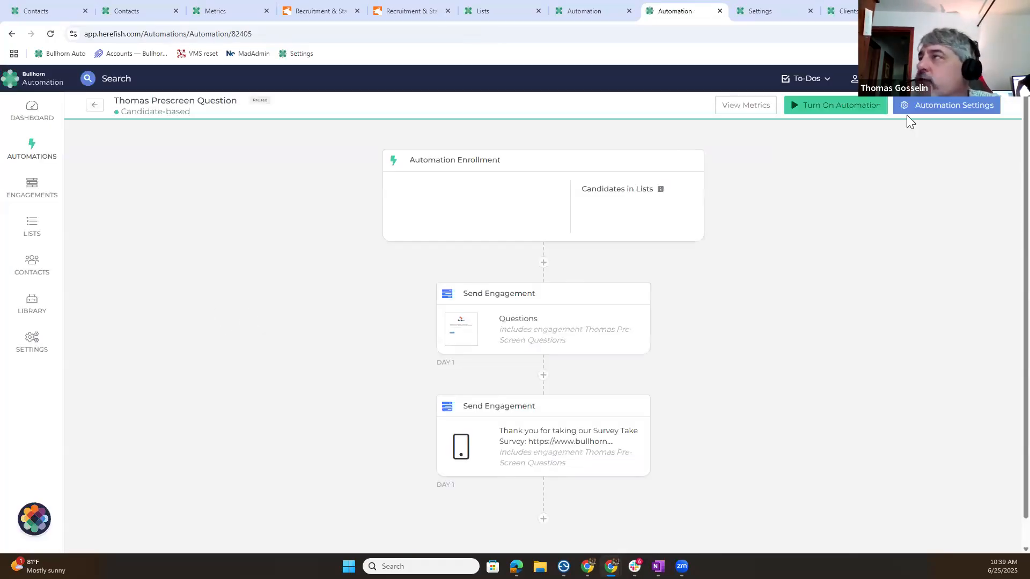
Review the prescreen automation's send days, time range, staggered start and re-entry settings, and close them without saving
{"action": "left_click", "coordinate": [954, 110]}
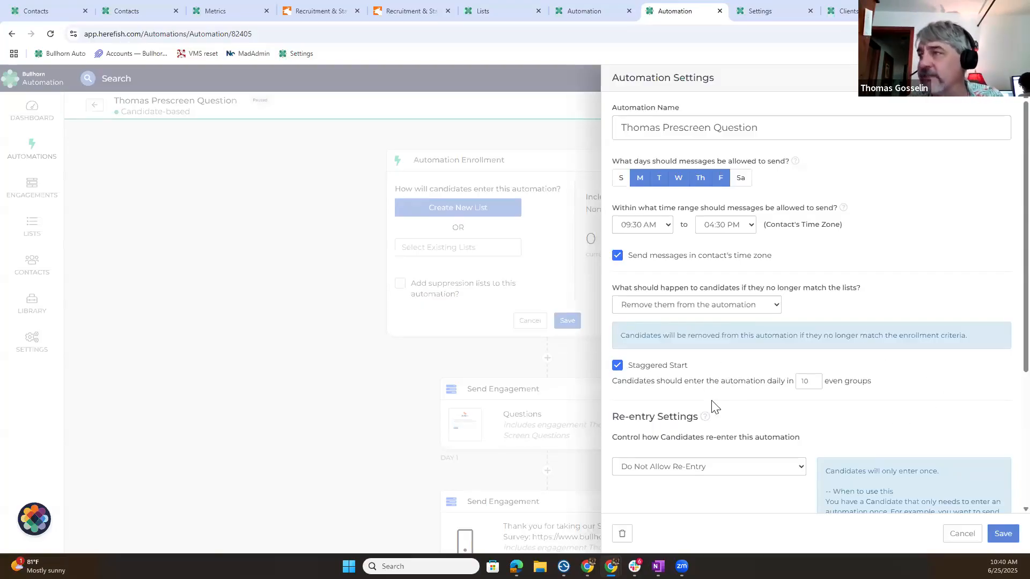
{"action": "left_click", "coordinate": [963, 534]}
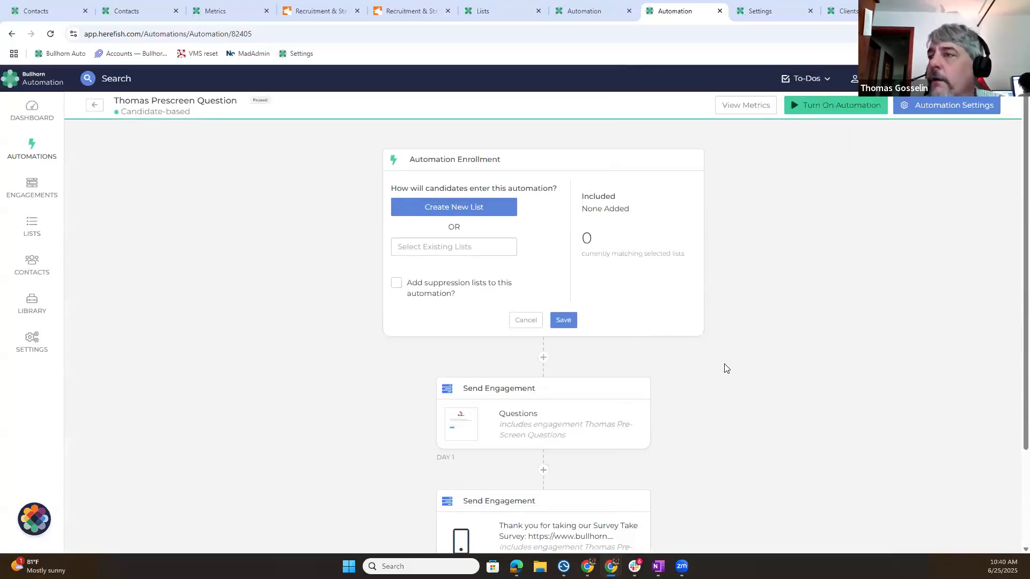
Add an End Automation step after the text message engagement
{"action": "scroll", "coordinate": [724, 367], "scroll_direction": "down", "scroll_amount": 2}
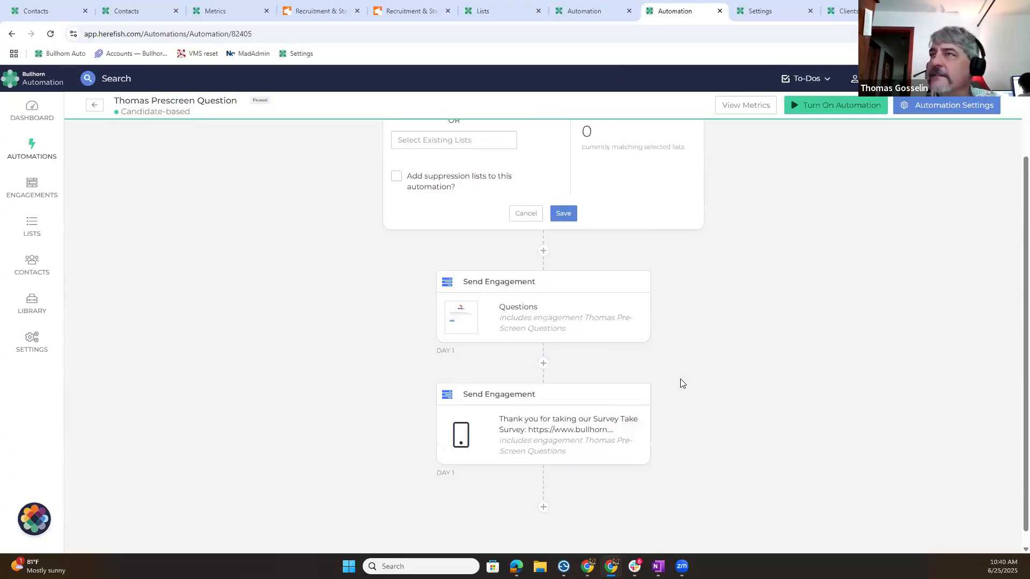
{"action": "scroll", "coordinate": [692, 383], "scroll_direction": "up", "scroll_amount": 1}
{"action": "scroll", "coordinate": [687, 389], "scroll_direction": "down", "scroll_amount": 1}
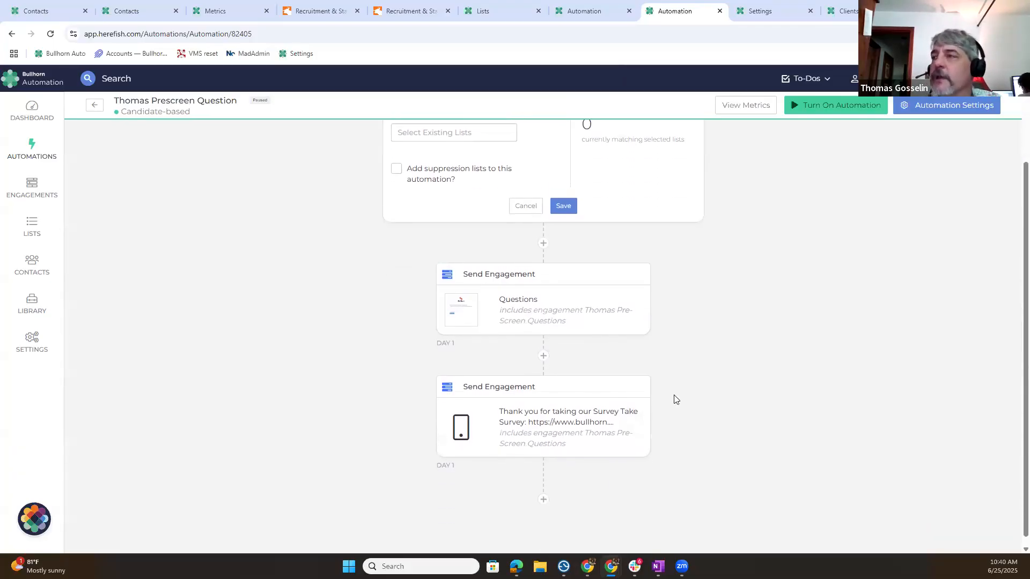
{"action": "left_click", "coordinate": [543, 492]}
{"action": "scroll", "coordinate": [825, 354], "scroll_direction": "down", "scroll_amount": 4}
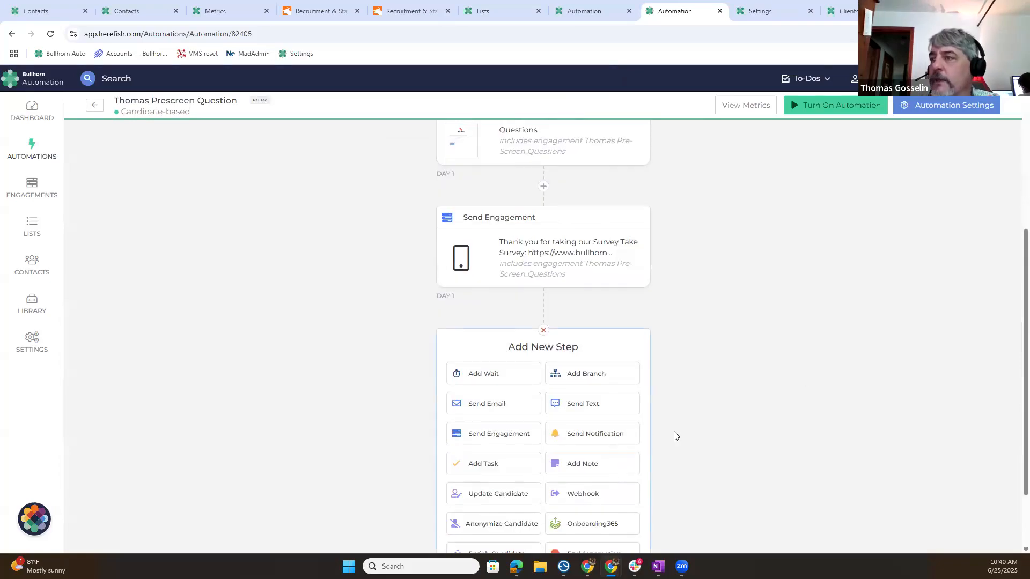
{"action": "left_click", "coordinate": [589, 472]}
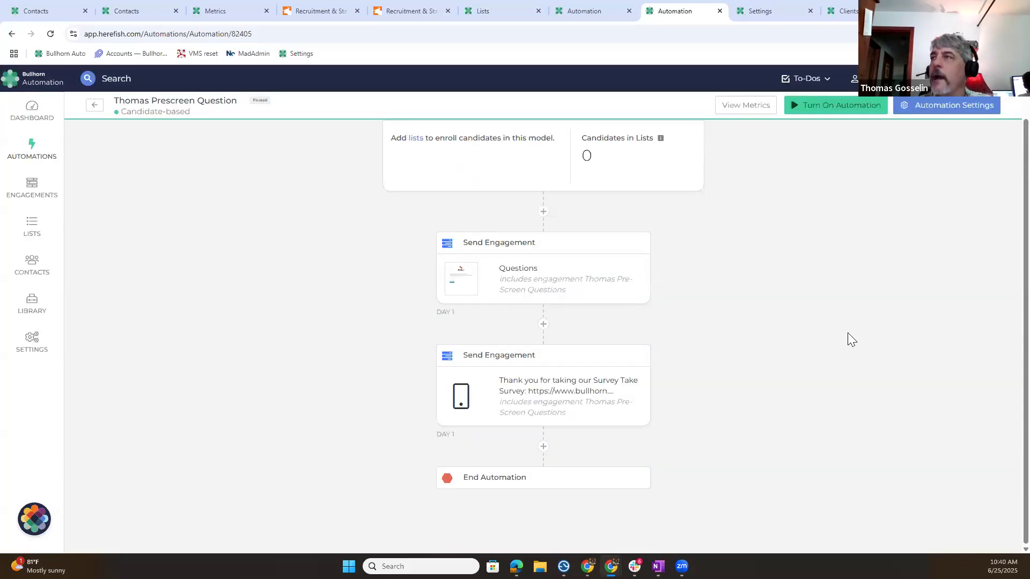
{"action": "scroll", "coordinate": [830, 362], "scroll_direction": "up", "scroll_amount": 1}
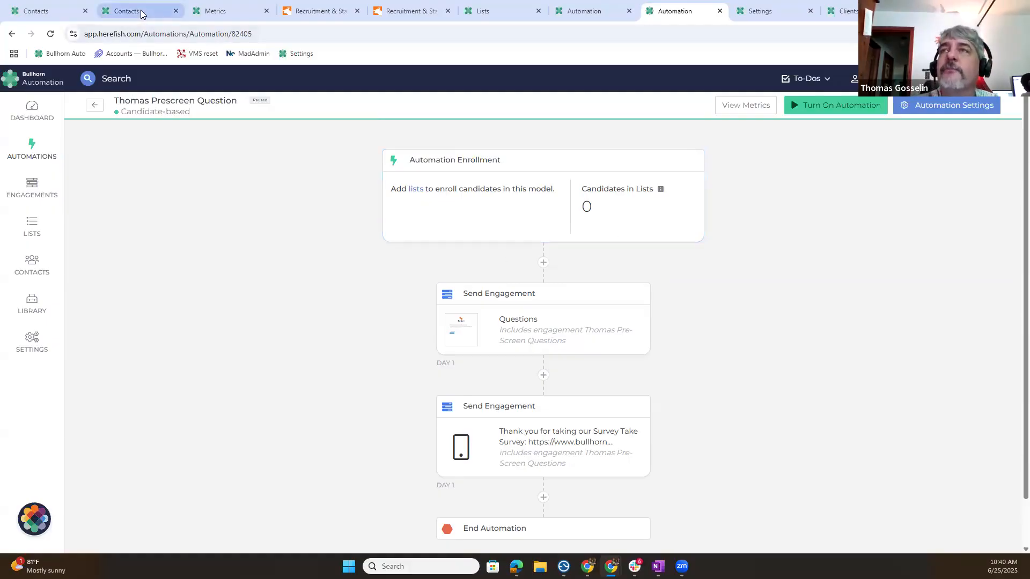
Go back from the survey's metrics to view the end of the Pre-Screen Questions flow, and return to the prescreen automation
{"action": "left_click", "coordinate": [239, 5]}
{"action": "left_click", "coordinate": [95, 105]}
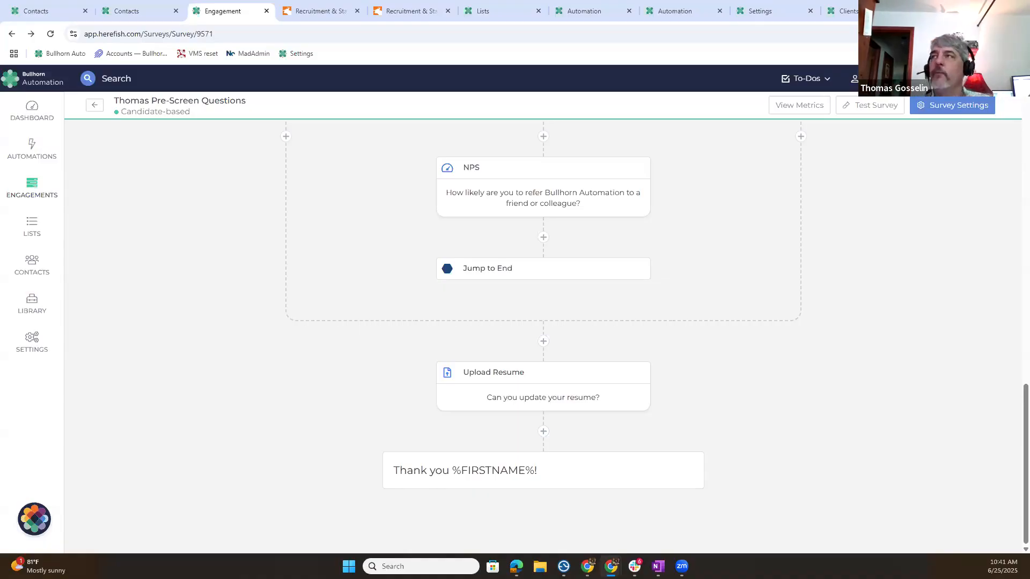
{"action": "left_click", "coordinate": [683, 8]}
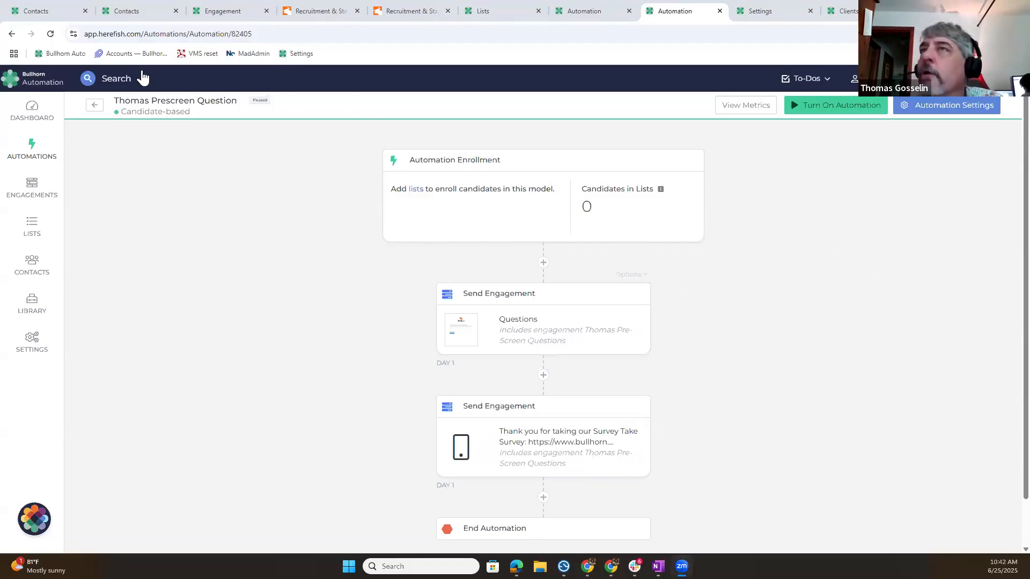
Begin a blank placement-based automation for candidates, centered on the Start Date field
{"action": "left_click", "coordinate": [95, 108]}
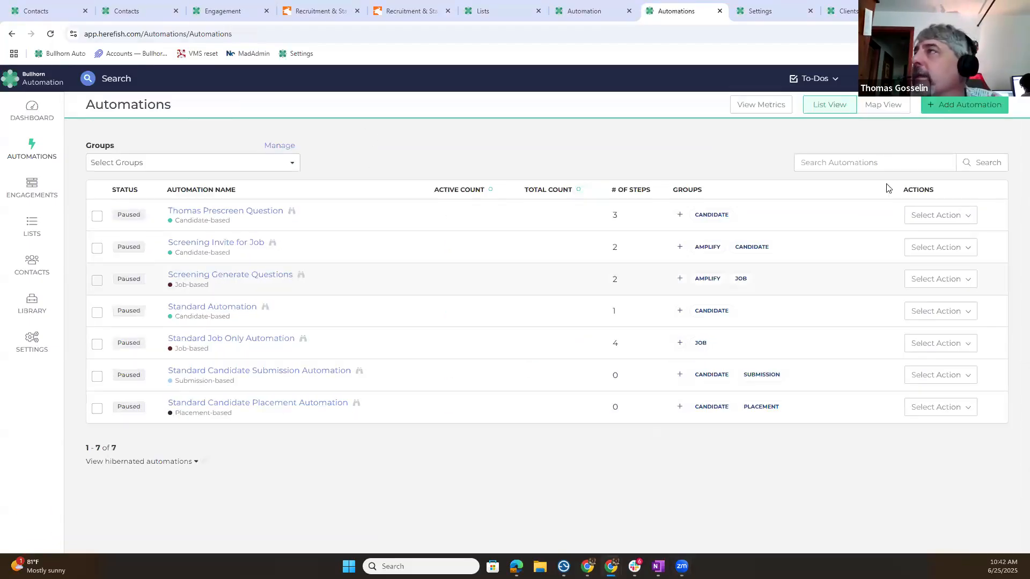
{"action": "left_click", "coordinate": [970, 106]}
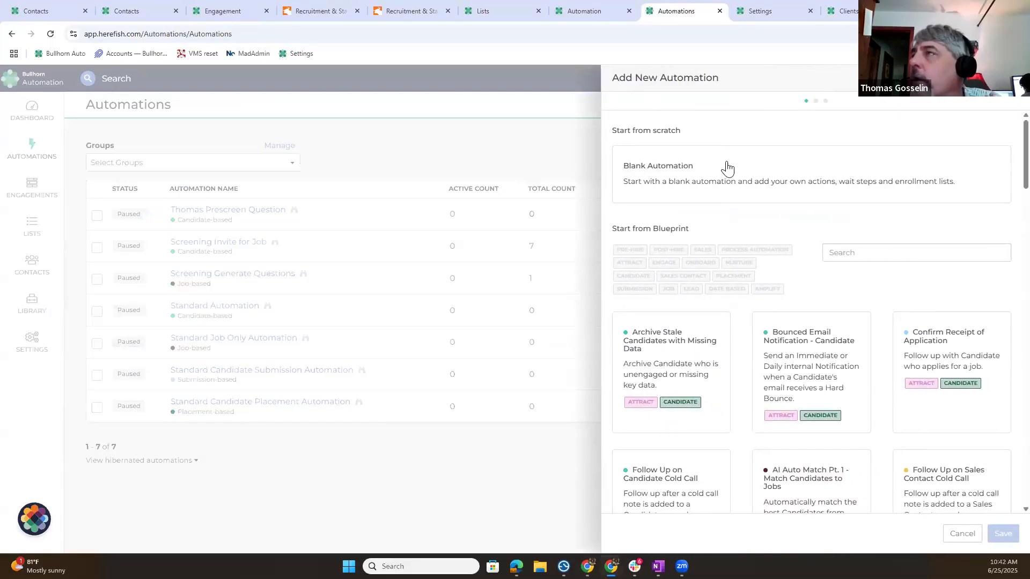
{"action": "left_click", "coordinate": [729, 168]}
{"action": "scroll", "coordinate": [942, 236], "scroll_direction": "down", "scroll_amount": 3}
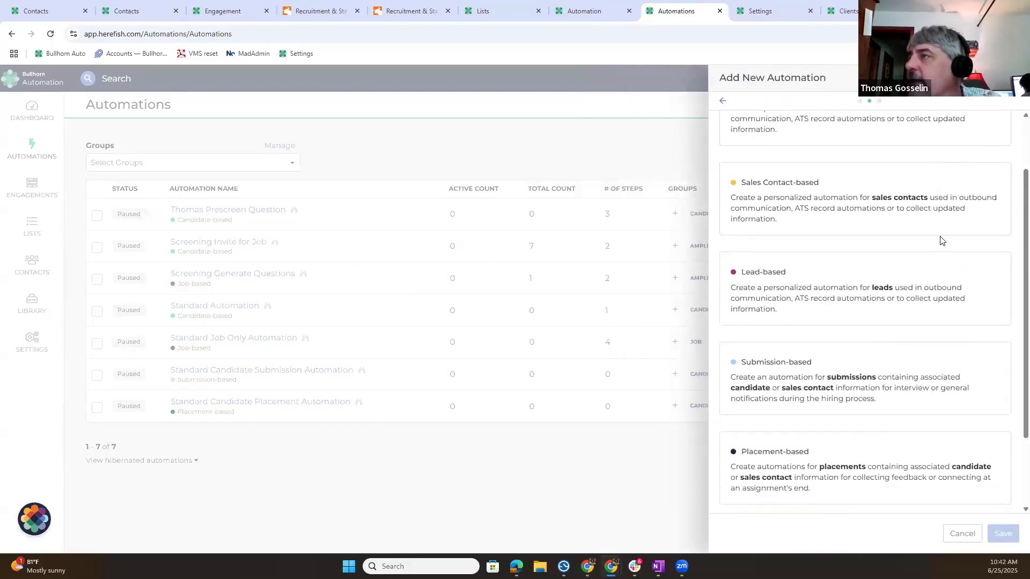
{"action": "left_click", "coordinate": [873, 356]}
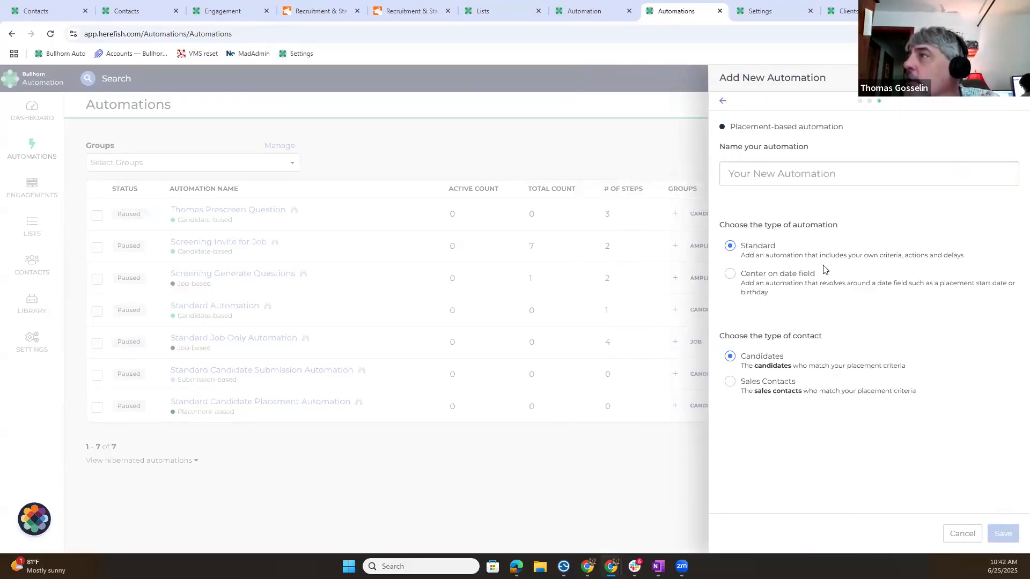
{"action": "left_click", "coordinate": [729, 276]}
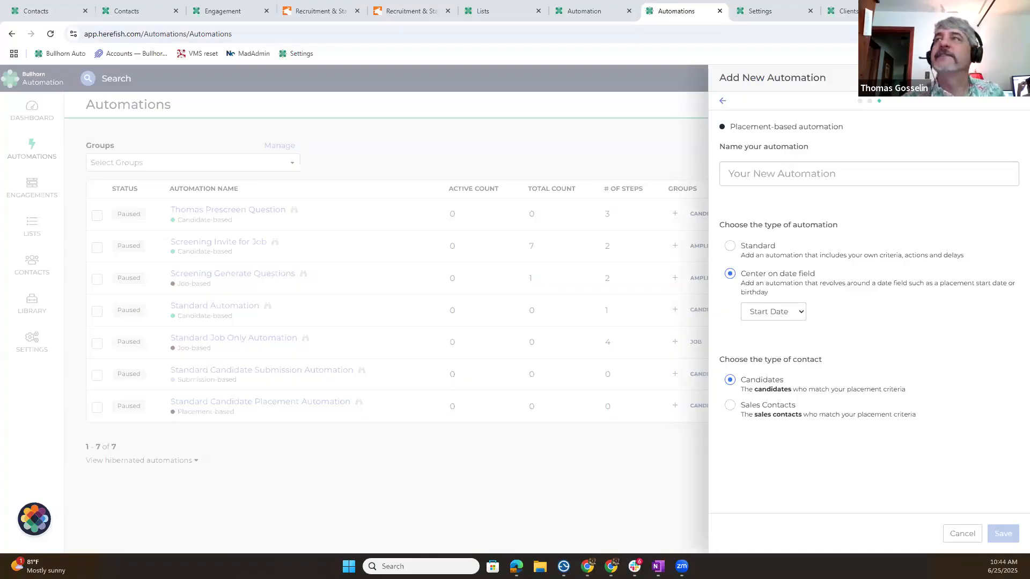
View the test survey on the Bullhorn website, close it, and switch back to the Pre-Screen Questions survey flow
{"action": "left_click", "coordinate": [336, 11]}
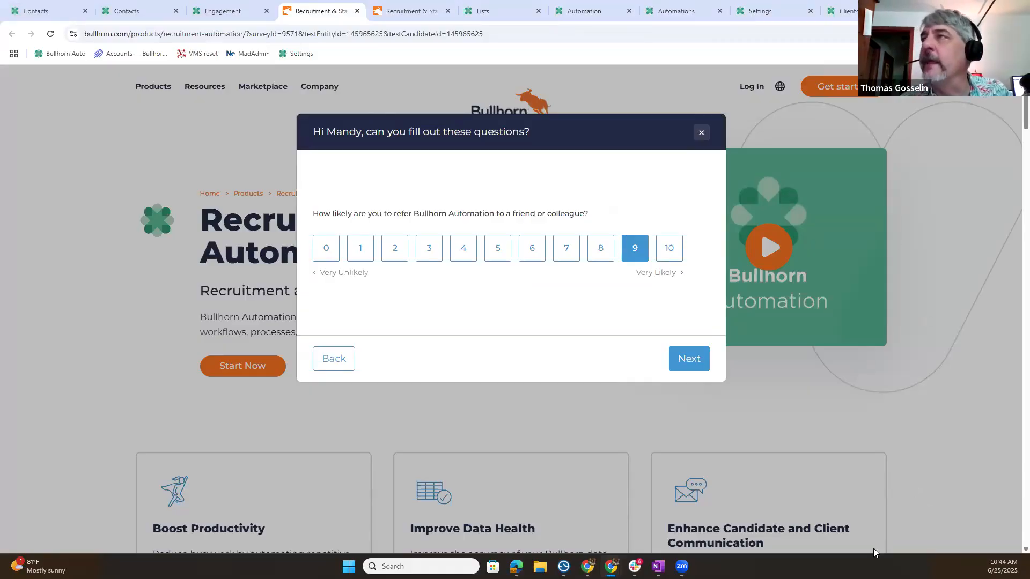
{"action": "left_click", "coordinate": [701, 133]}
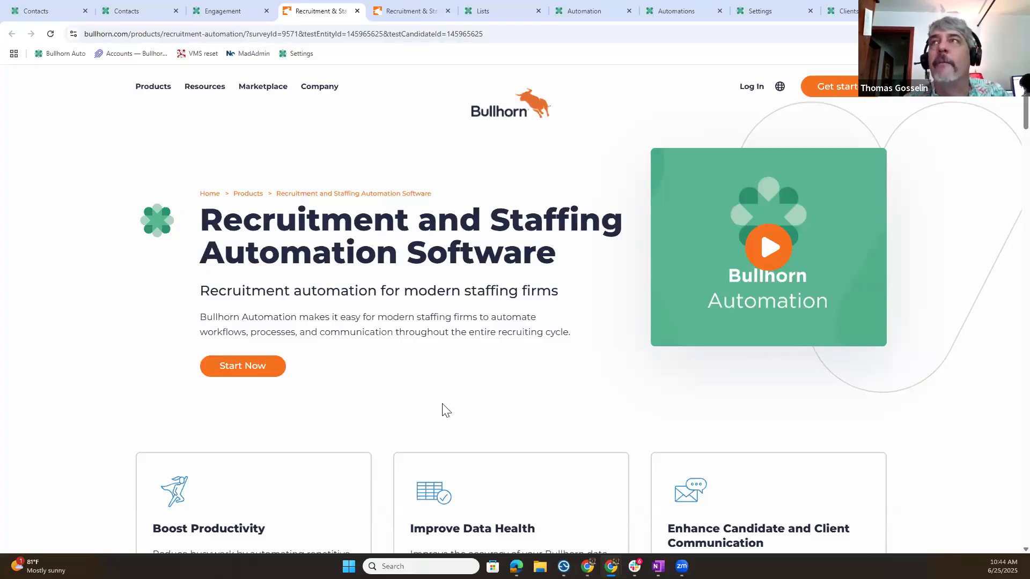
{"action": "left_click", "coordinate": [241, 13]}
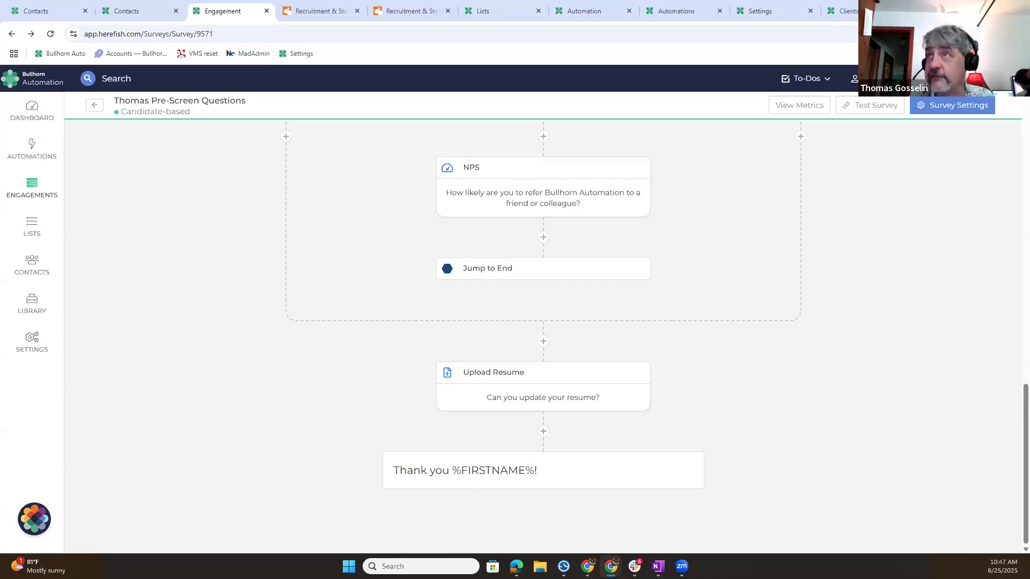
Discard the unsaved placement-based automation
{"action": "left_click", "coordinate": [679, 11]}
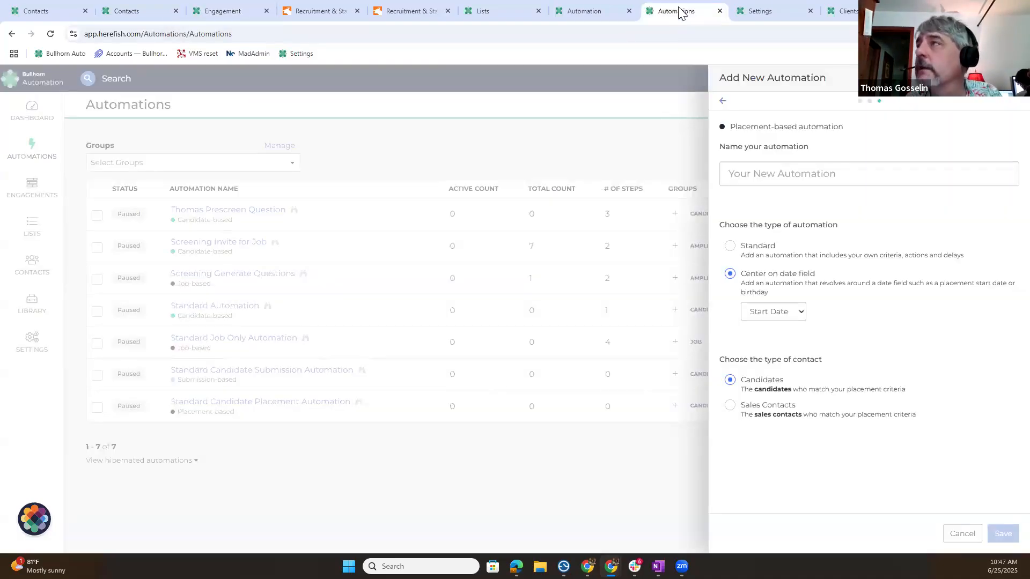
{"action": "left_click", "coordinate": [963, 535]}
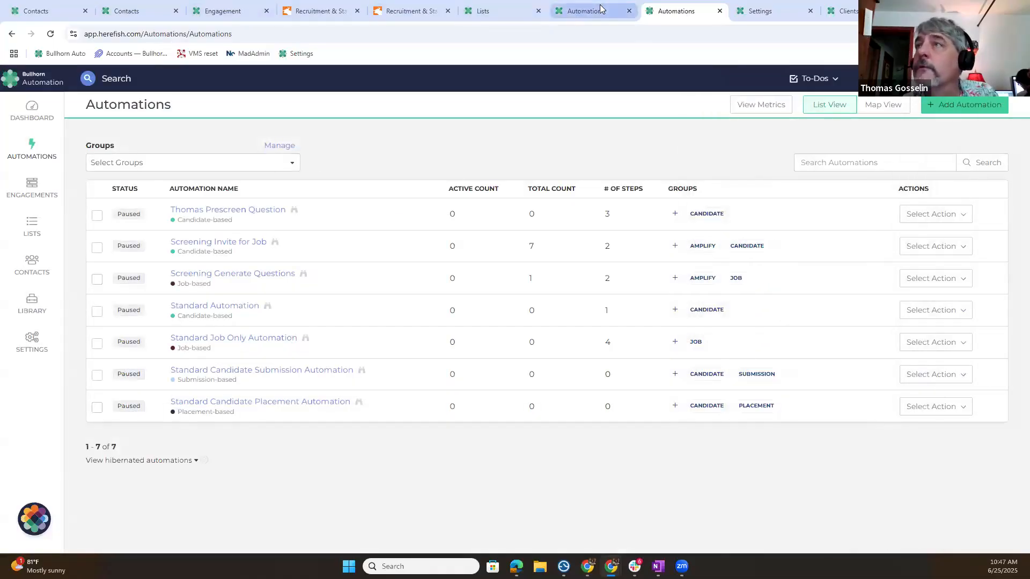
In the Jobs Added Automation's settings, remove Tuesday and Thursday from the send days and set the send window to end at 01:00 PM
{"action": "left_click", "coordinate": [584, 11]}
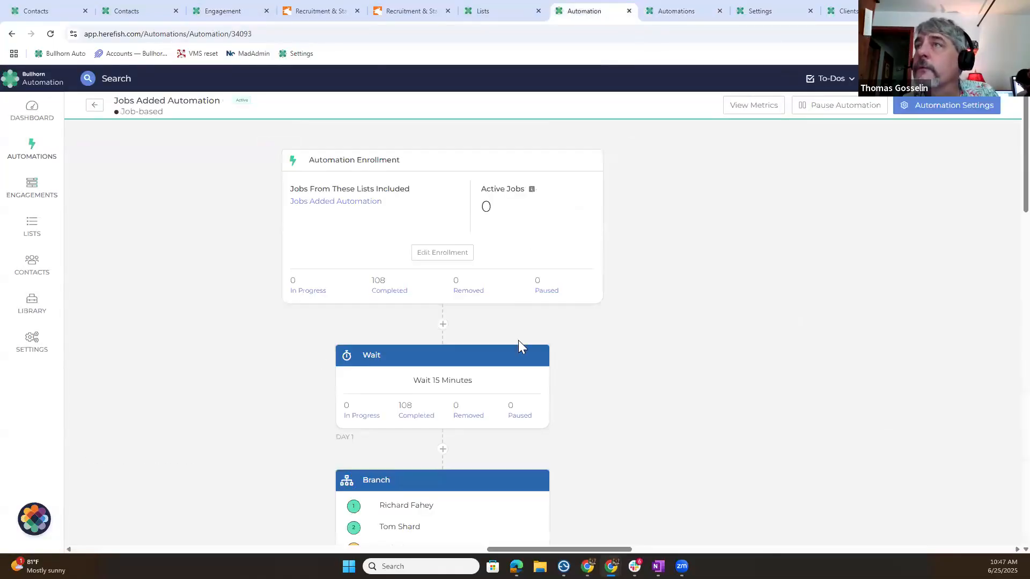
{"action": "left_click", "coordinate": [968, 111]}
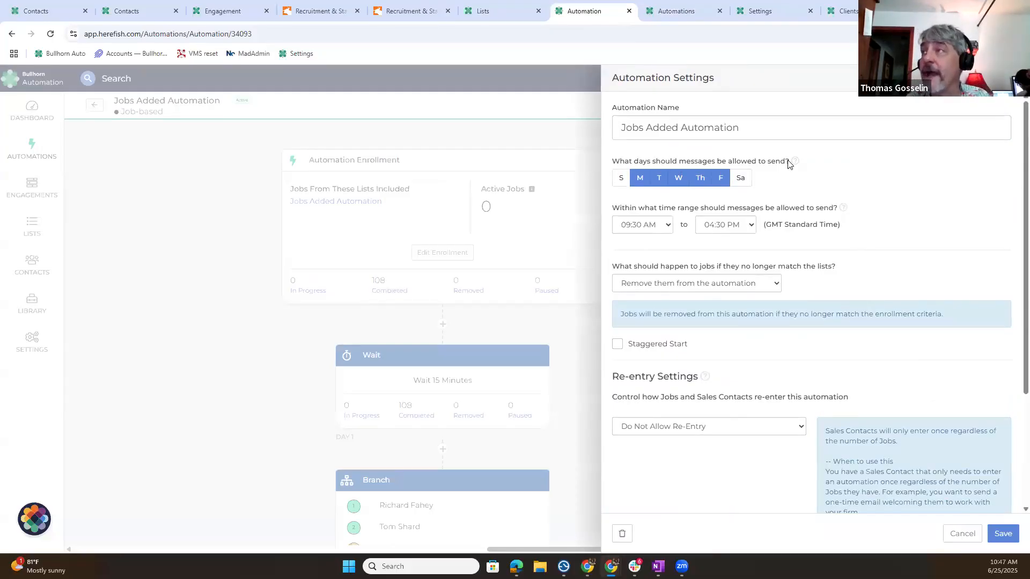
{"action": "left_click", "coordinate": [659, 180]}
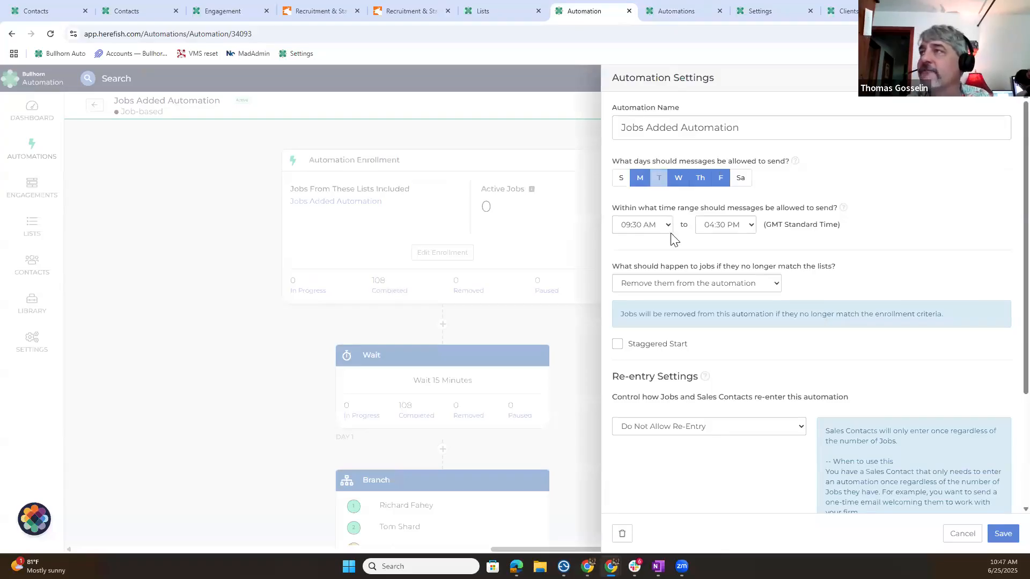
{"action": "left_click", "coordinate": [701, 179]}
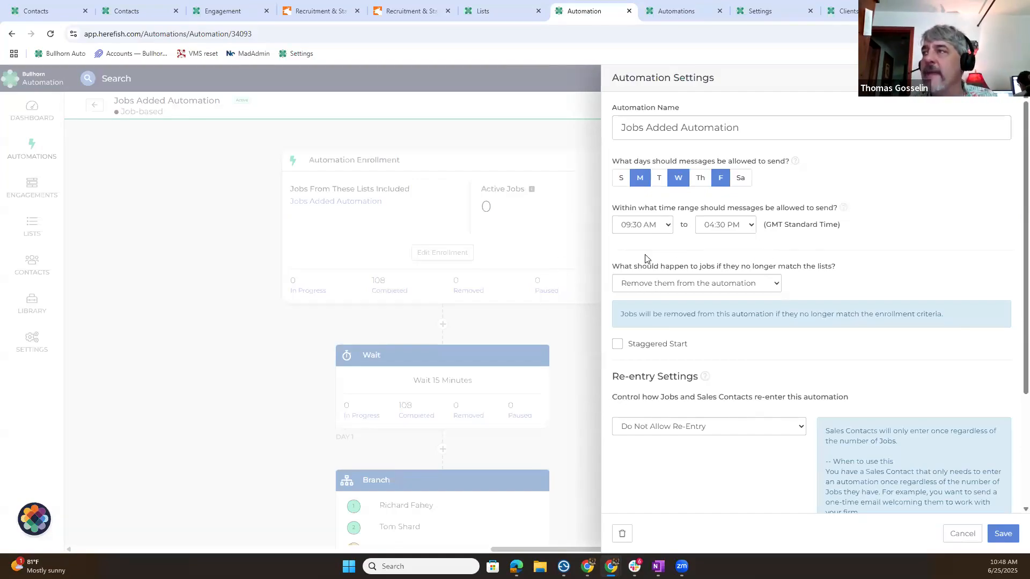
{"action": "left_click", "coordinate": [753, 228]}
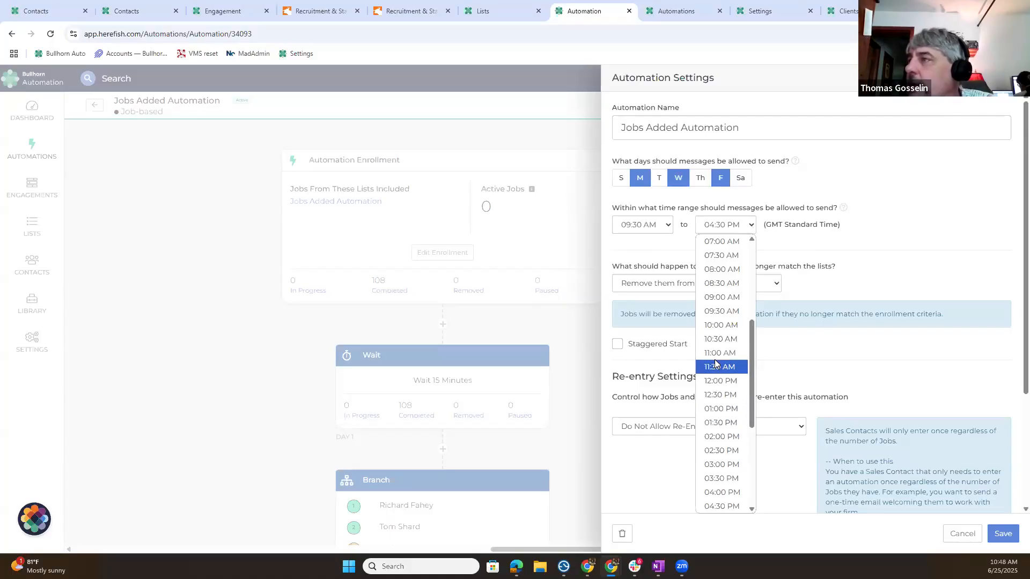
{"action": "left_click", "coordinate": [707, 409]}
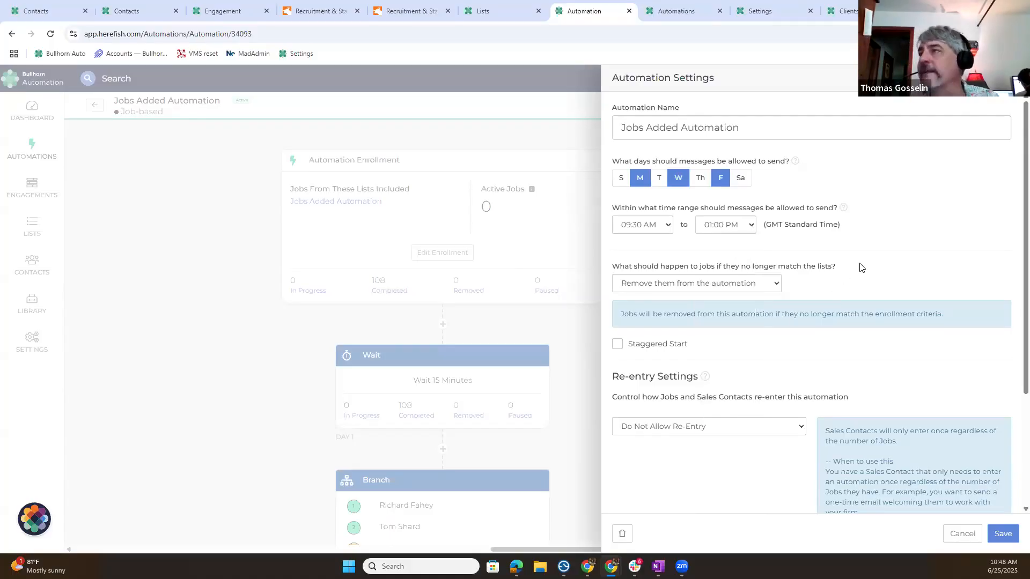